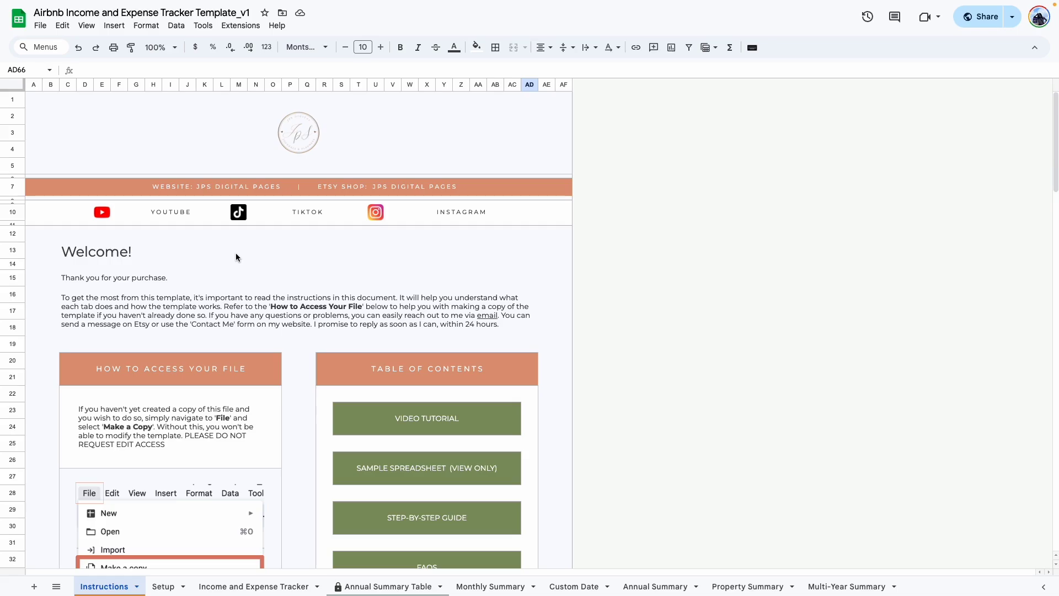
Step: Look through the template's Instructions, Setup, Income and Expense Tracker, and summary sheets to see how the workbook is organised
{"action": "scroll", "coordinate": [236, 255], "scroll_direction": "down", "scroll_amount": 12}
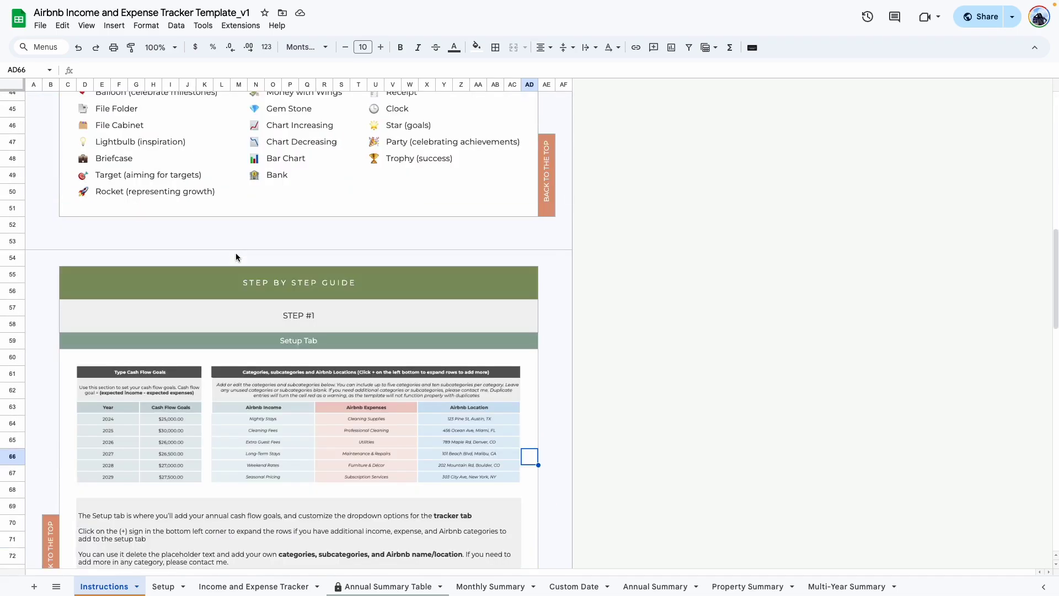
{"action": "scroll", "coordinate": [236, 257], "scroll_direction": "down", "scroll_amount": 2}
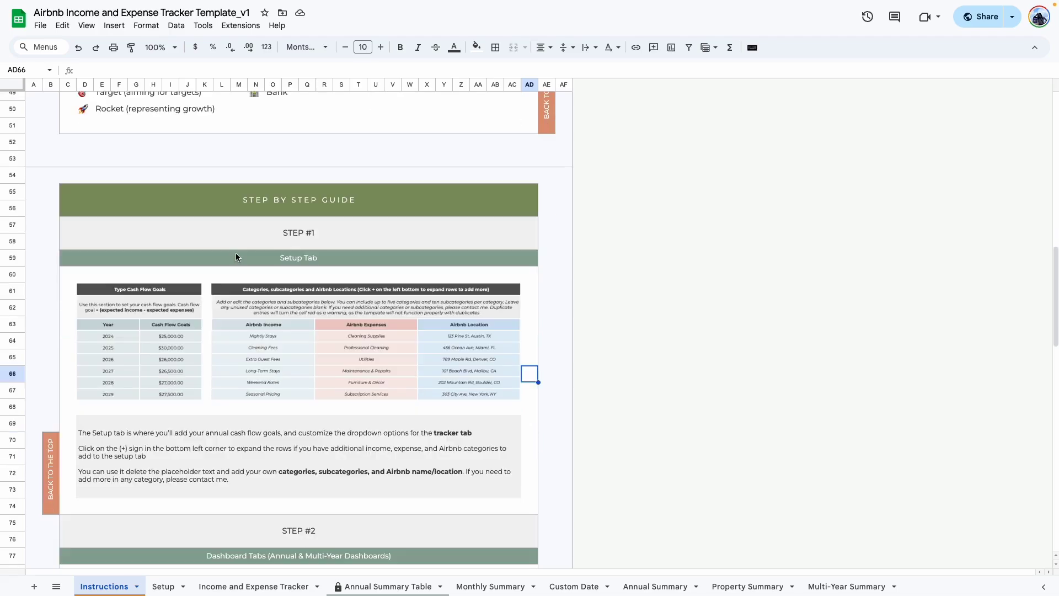
{"action": "scroll", "coordinate": [236, 257], "scroll_direction": "up", "scroll_amount": 15}
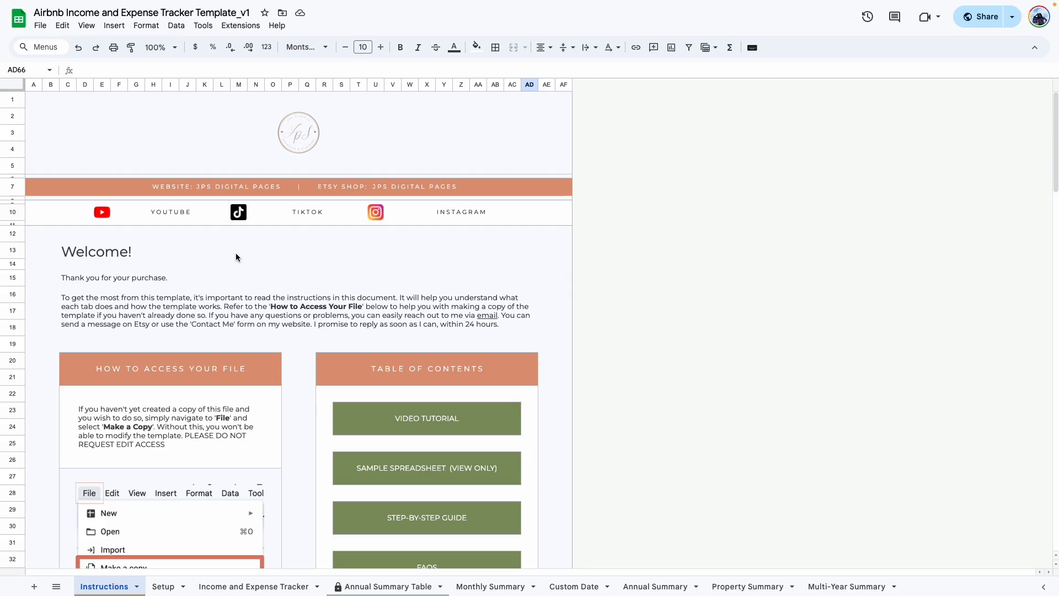
{"action": "left_click", "coordinate": [164, 585]}
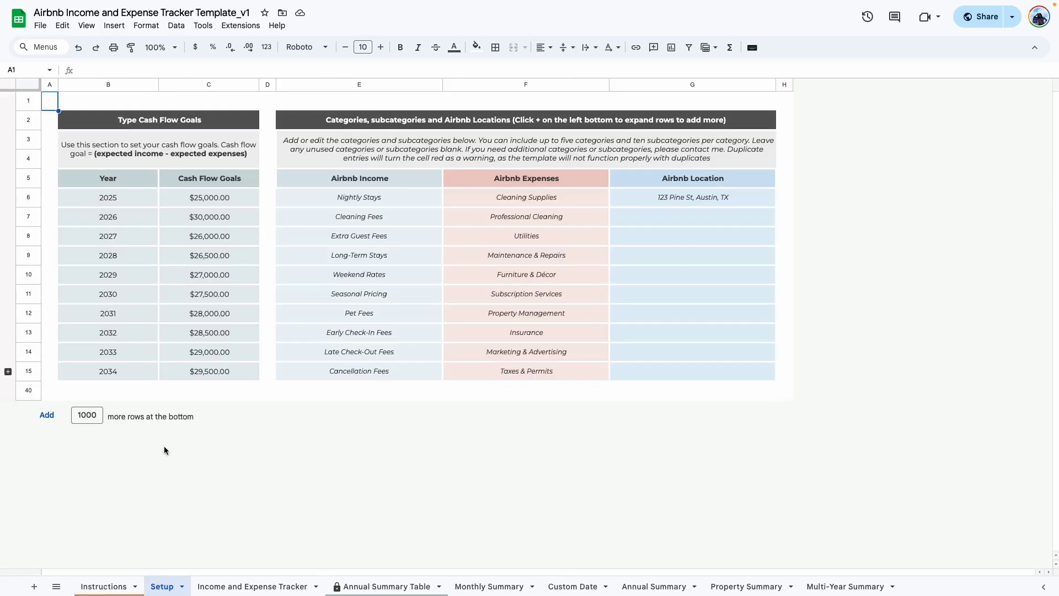
{"action": "left_click_drag", "start_coordinate": [408, 231], "coordinate": [655, 352]}
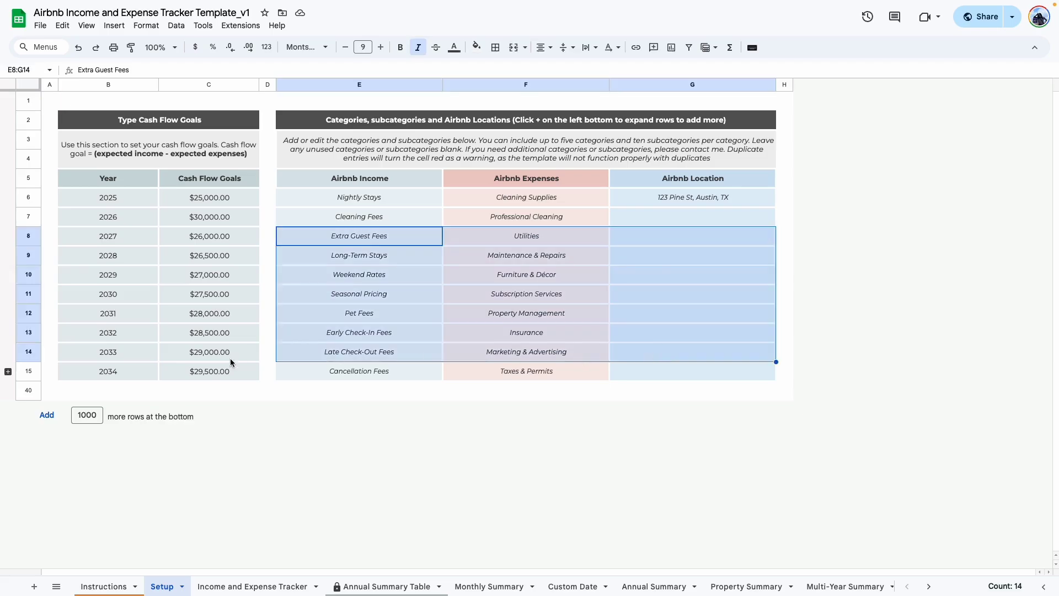
{"action": "left_click", "coordinate": [252, 586]}
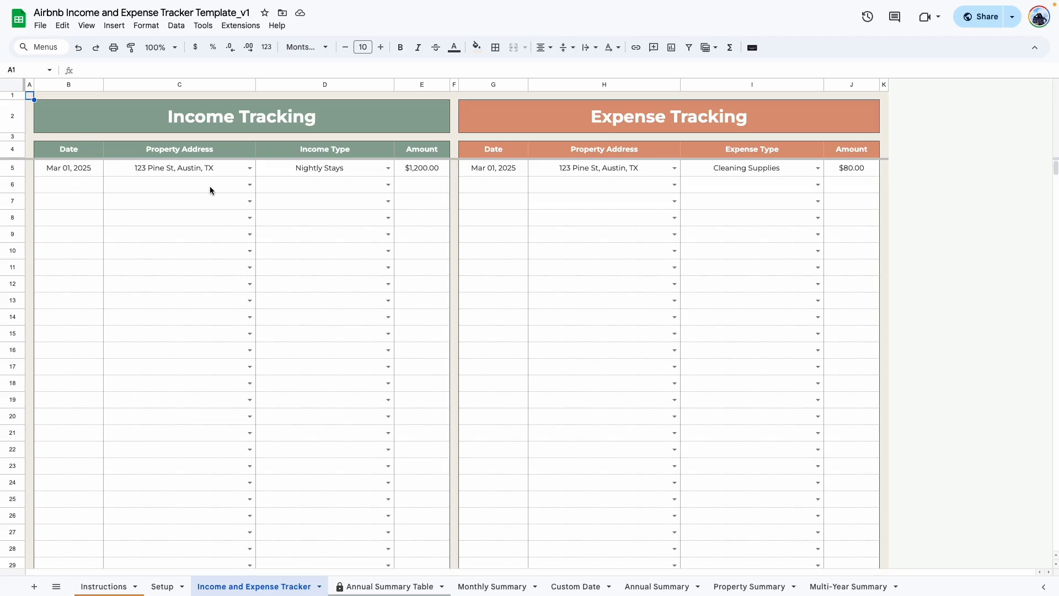
{"action": "left_click", "coordinate": [397, 586]}
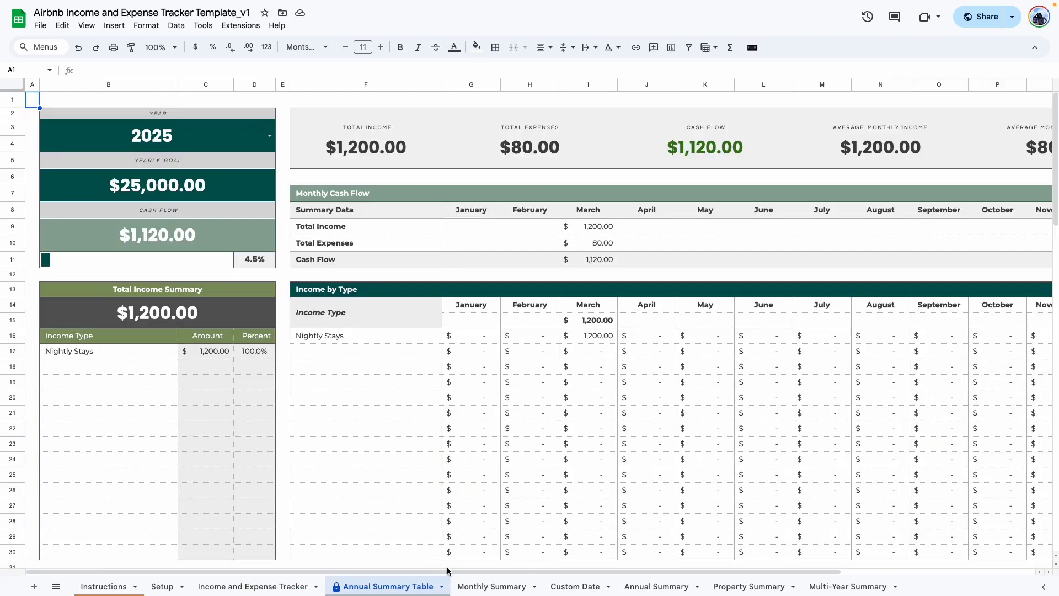
{"action": "left_click", "coordinate": [468, 585]}
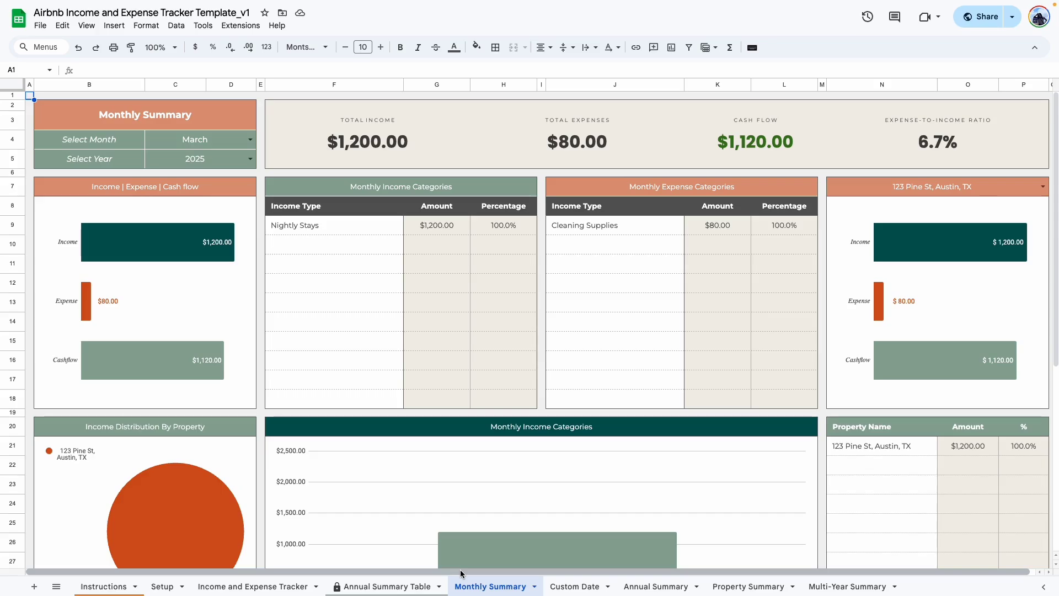
{"action": "left_click", "coordinate": [748, 586]}
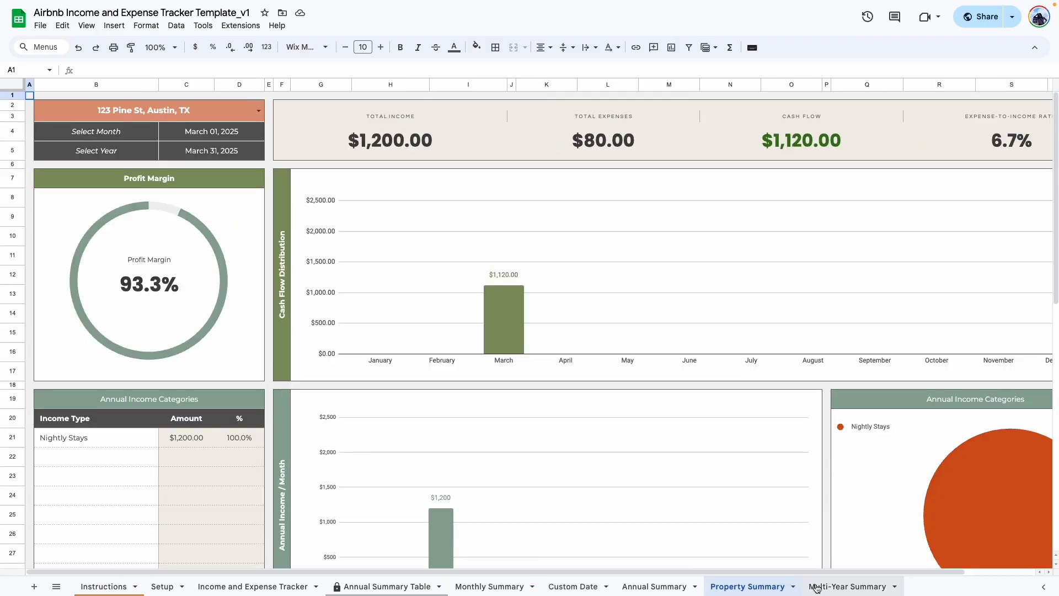
{"action": "left_click", "coordinate": [825, 584]}
{"action": "left_click", "coordinate": [726, 587]}
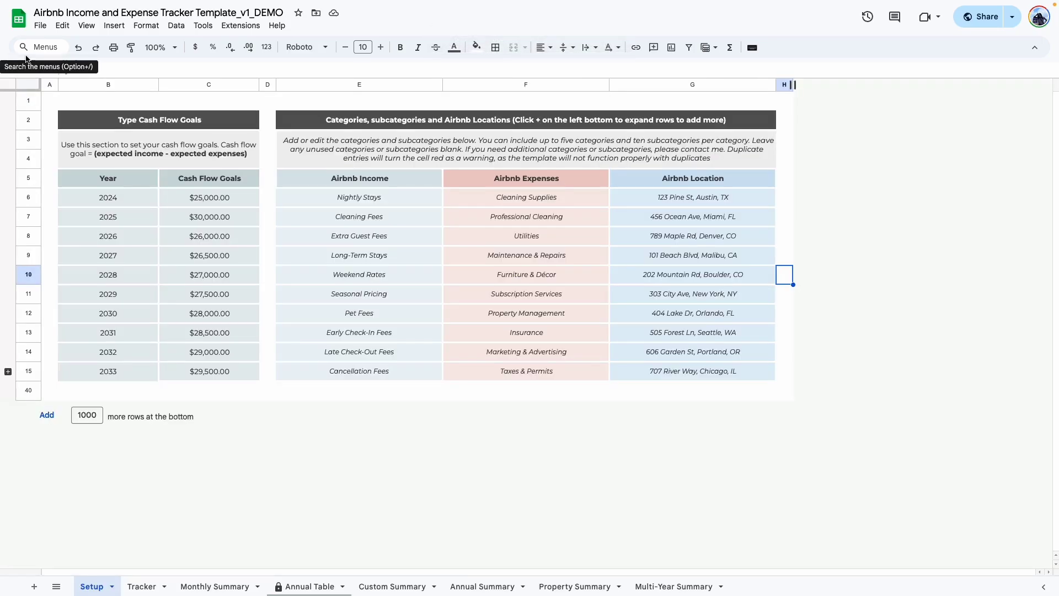
Step: Replace the first two years in the cash flow goals table on the Setup sheet with 2025 and 2026
{"action": "left_click", "coordinate": [160, 48]}
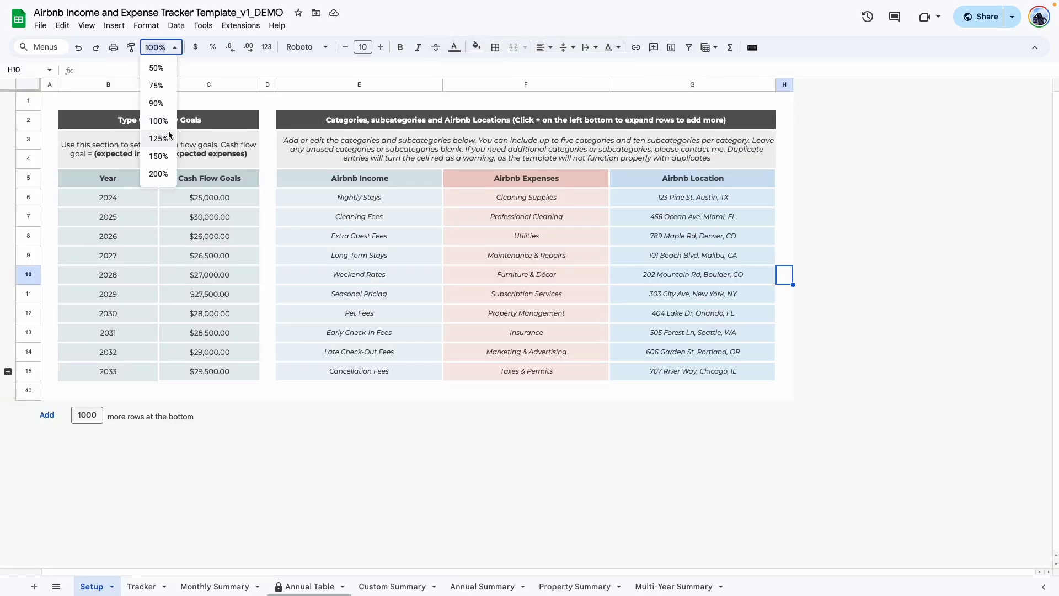
{"action": "left_click", "coordinate": [157, 137]}
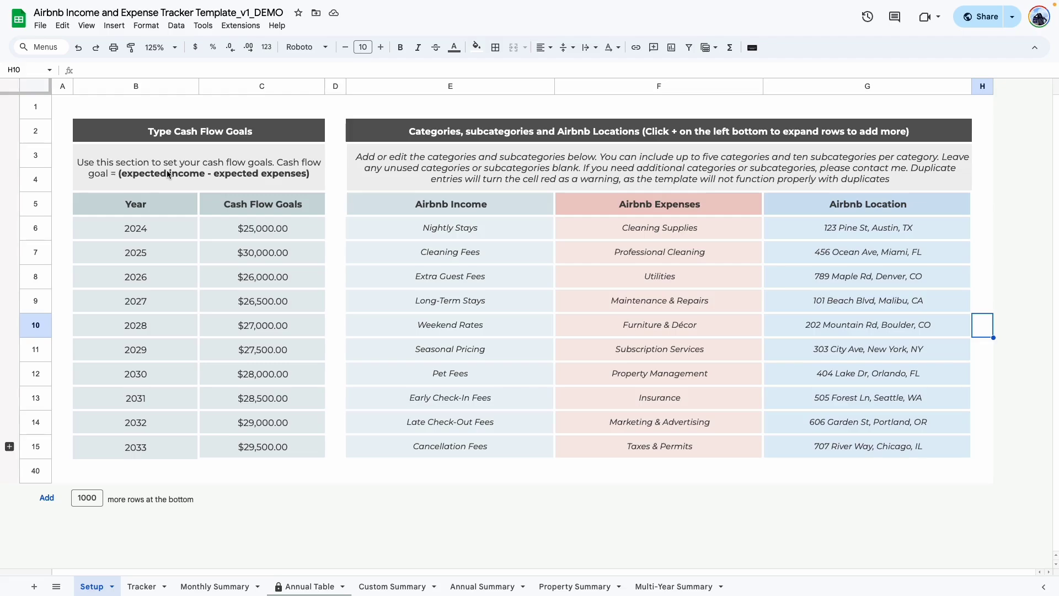
{"action": "left_click", "coordinate": [144, 227]}
{"action": "double_click", "coordinate": [144, 227]}
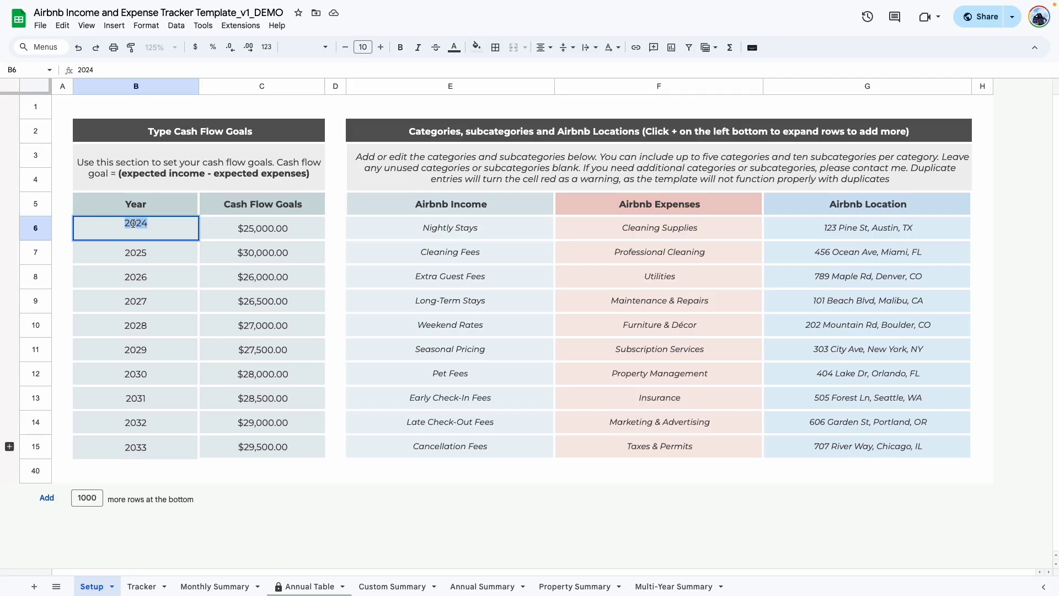
{"action": "type", "text": "2025"}
{"action": "key", "text": "Return"}
{"action": "type", "text": "2026"}
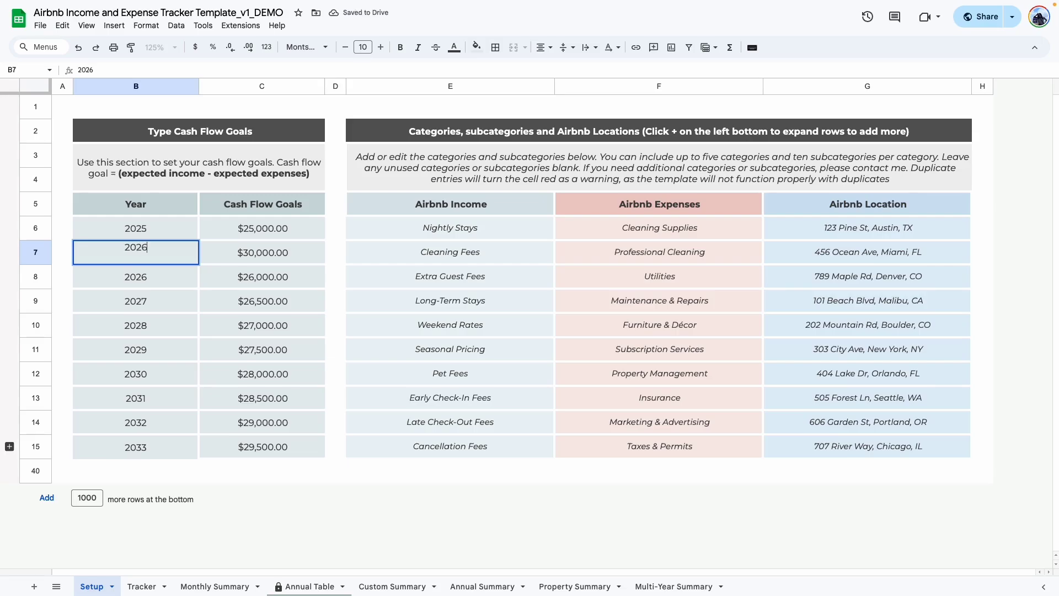
{"action": "key", "text": "Return"}
Step: Fill the year series down from 2025 and 2026 through 2034 in the cash flow goals table
{"action": "left_click", "coordinate": [168, 223]}
{"action": "left_click", "coordinate": [174, 248], "text": "shift"}
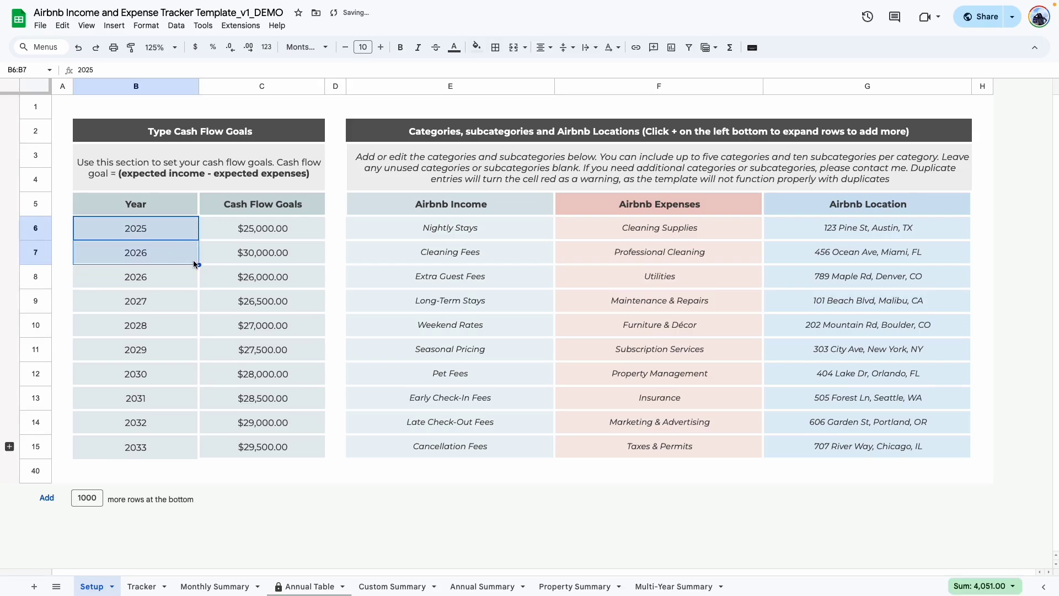
{"action": "left_click_drag", "start_coordinate": [198, 265], "coordinate": [213, 488]}
{"action": "left_click", "coordinate": [213, 476]}
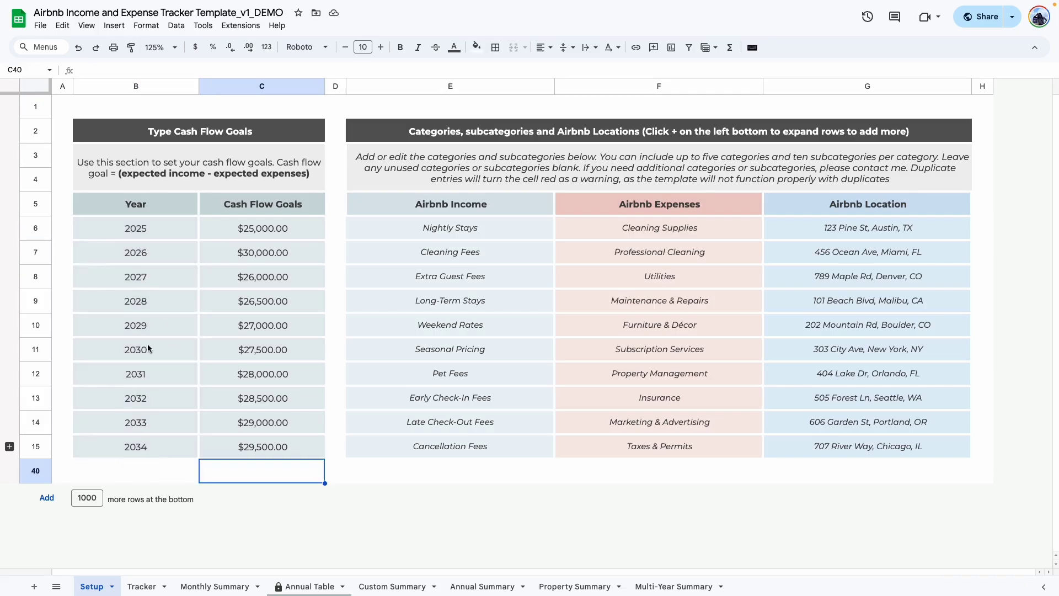
Step: Open the 2025 cash flow goal for editing and leave it as is
{"action": "left_click", "coordinate": [276, 233]}
{"action": "double_click", "coordinate": [261, 221]}
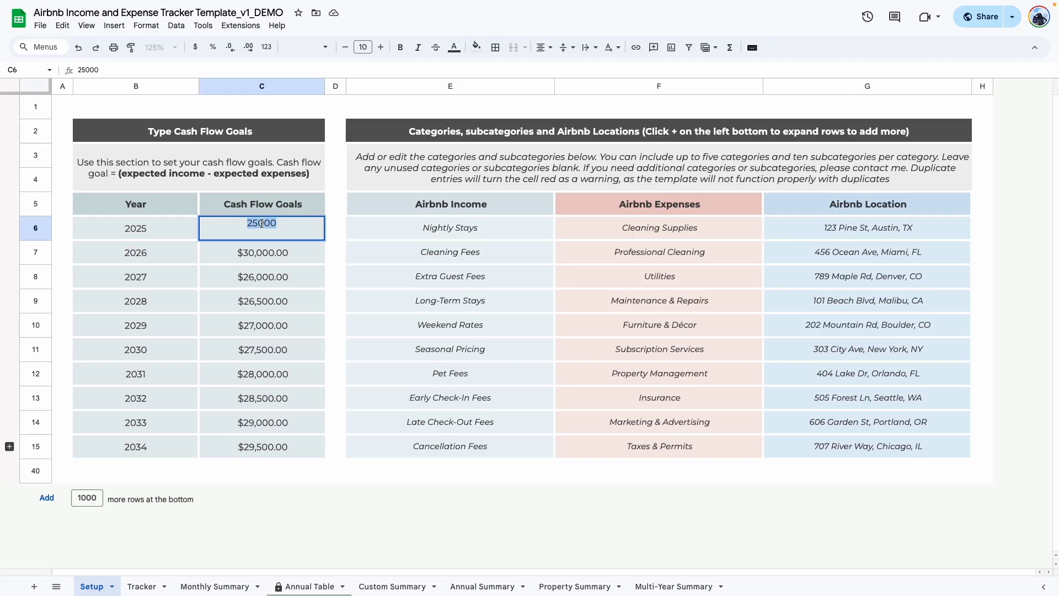
{"action": "left_click", "coordinate": [264, 262]}
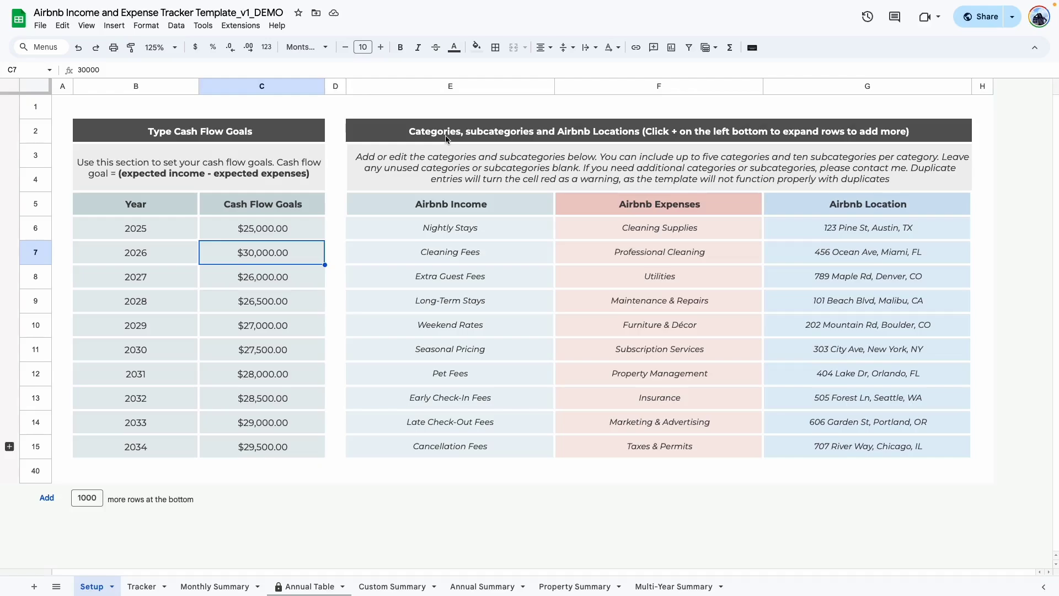
Step: Try clearing all the sample Airbnb income, expense and location entries on the Setup sheet
{"action": "left_click_drag", "start_coordinate": [447, 227], "coordinate": [676, 448]}
{"action": "left_click", "coordinate": [677, 448]}
{"action": "left_click_drag", "start_coordinate": [451, 227], "coordinate": [839, 454]}
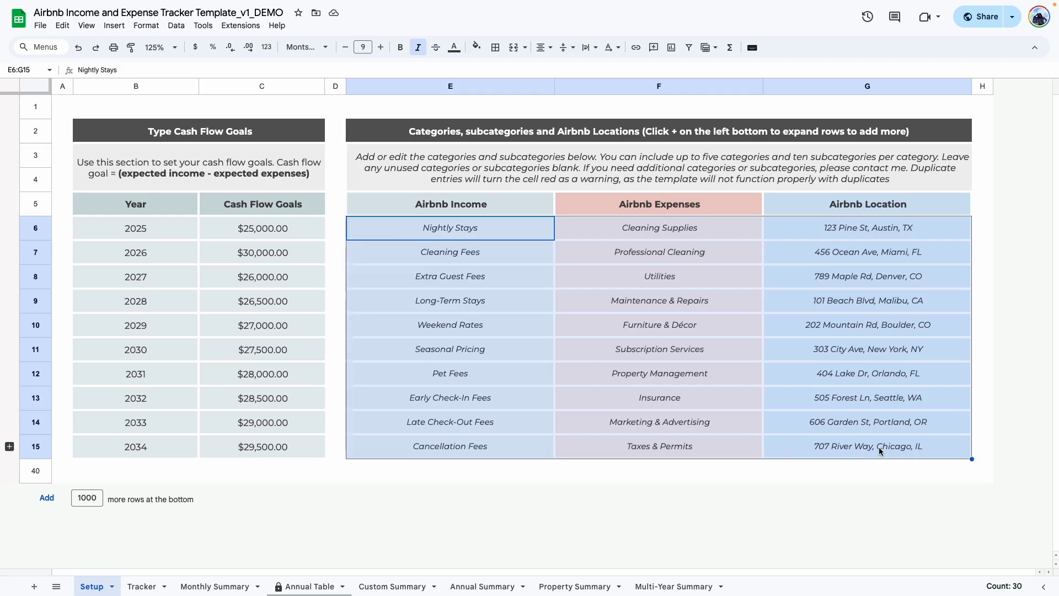
{"action": "key", "text": "Delete"}
Step: Try "iuiu" as the first Airbnb income category, and undo both that entry and the clearing of the sample entries
{"action": "left_click", "coordinate": [561, 292]}
{"action": "key", "text": "Left"}
{"action": "key", "text": "Up"}
{"action": "key", "text": "Up"}
{"action": "key", "text": "Up"}
{"action": "type", "text": "iuiu"}
{"action": "left_click", "coordinate": [451, 285]}
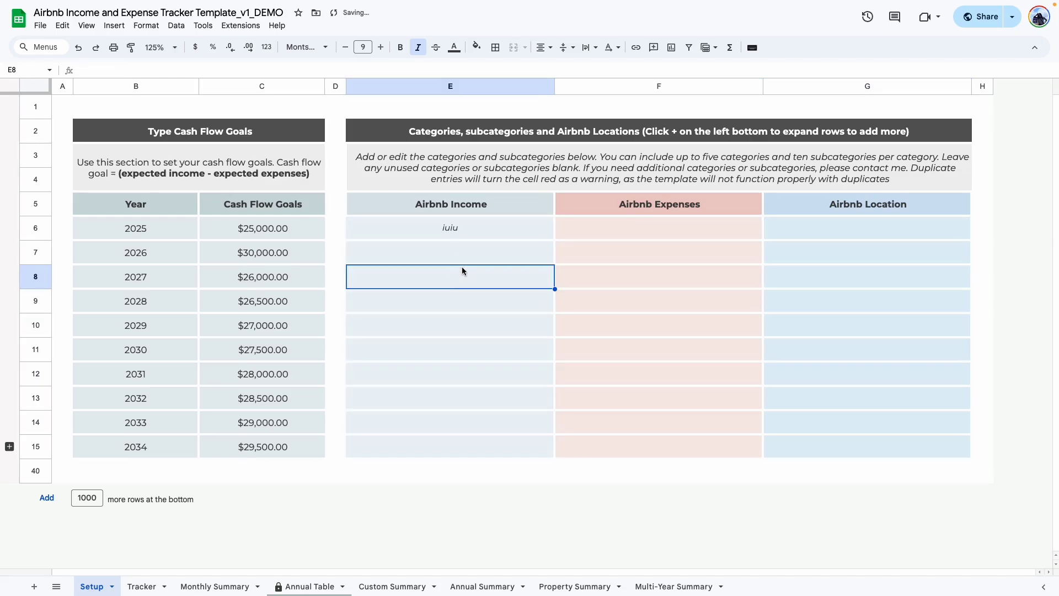
{"action": "key", "text": "ctrl+z"}
{"action": "key", "text": "ctrl+z"}
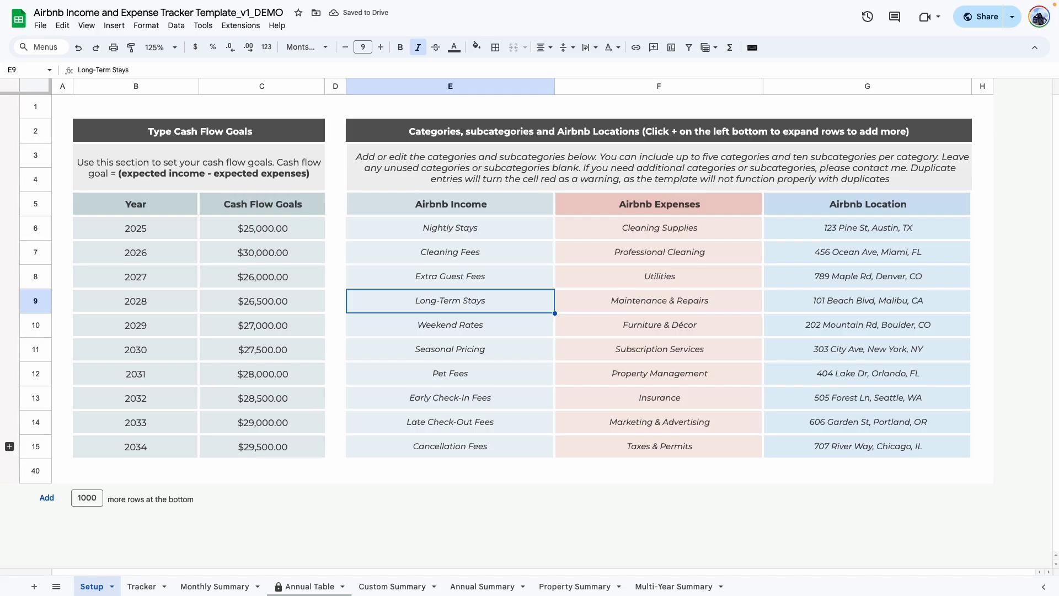
Step: Expand the grouped rows below the category lists to view the extra entry space, and collapse them again
{"action": "left_click", "coordinate": [9, 448]}
{"action": "scroll", "coordinate": [445, 393], "scroll_direction": "down", "scroll_amount": 3}
{"action": "left_click", "coordinate": [445, 395]}
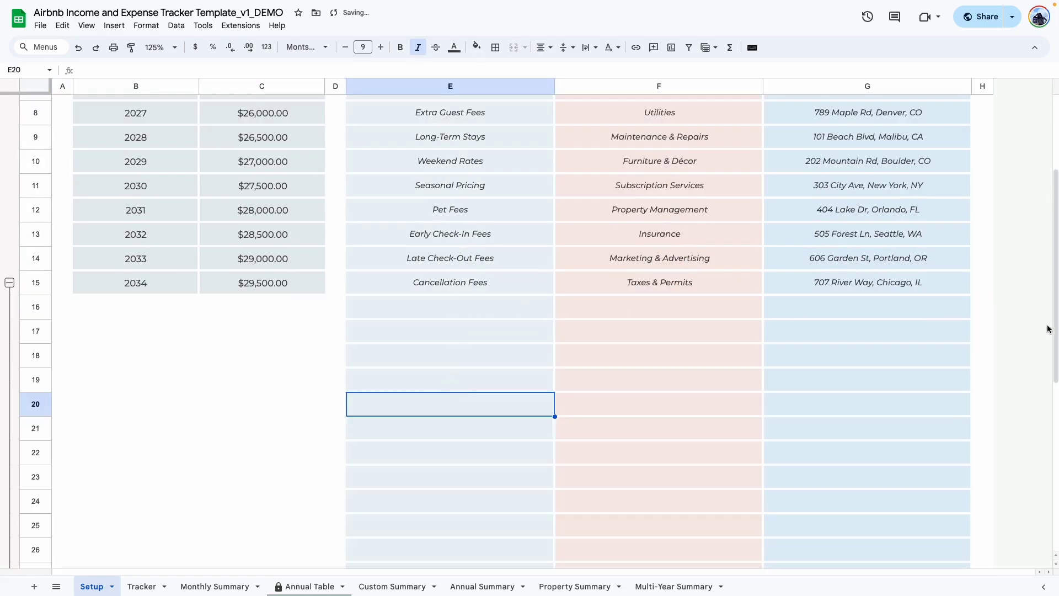
{"action": "scroll", "coordinate": [599, 390], "scroll_direction": "up", "scroll_amount": 3}
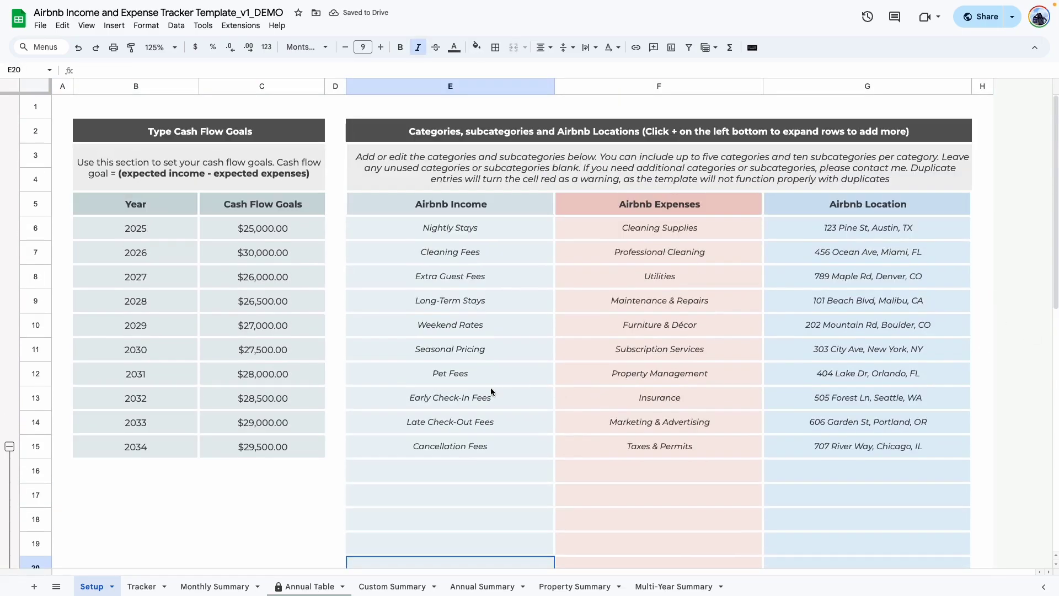
{"action": "left_click", "coordinate": [10, 445]}
Step: Clear the sample income entries in rows 5 to 15 of the Tracker sheet, from Date through Amount
{"action": "left_click", "coordinate": [142, 584]}
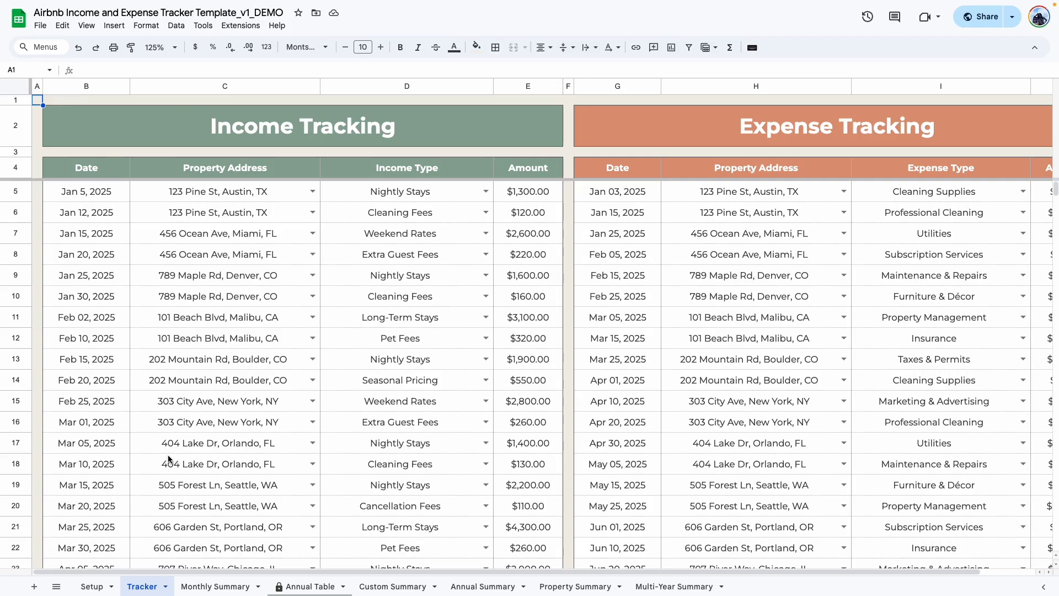
{"action": "left_click_drag", "start_coordinate": [86, 191], "coordinate": [527, 401]}
{"action": "key", "text": "Delete"}
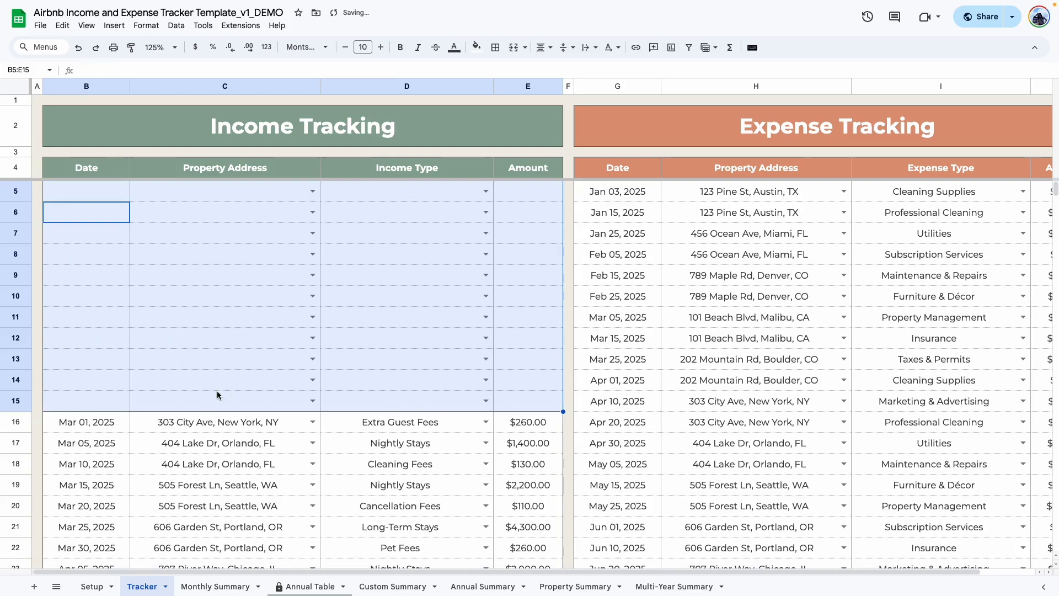
{"action": "left_click", "coordinate": [223, 448]}
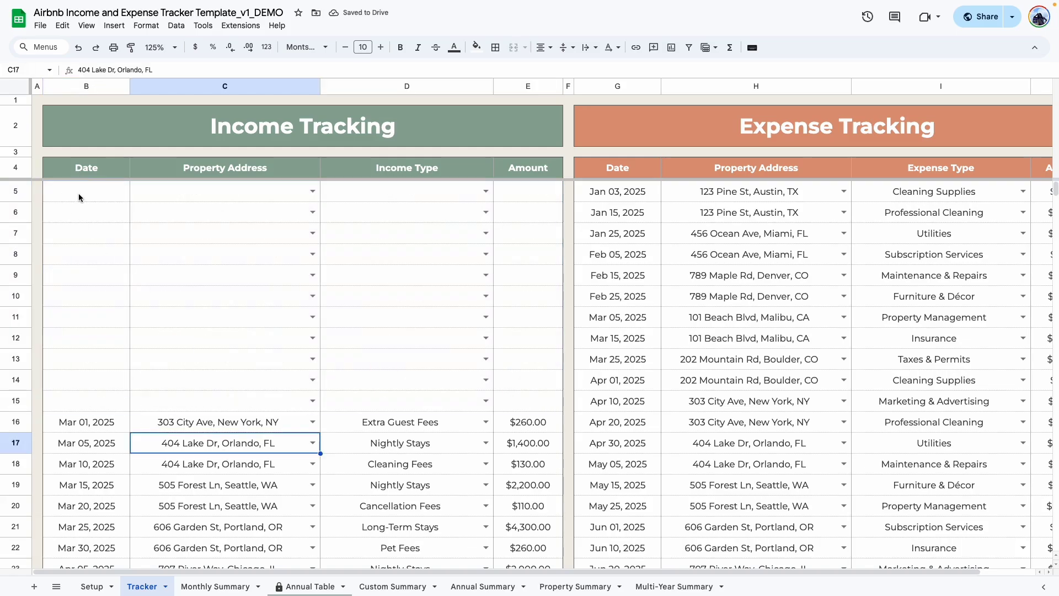
Step: Date the first income entry Feb 5, 2025, choose the first listed property address, and check it against the Setup sheet's locations
{"action": "double_click", "coordinate": [79, 197]}
{"action": "left_click", "coordinate": [83, 262]}
{"action": "left_click", "coordinate": [208, 272]}
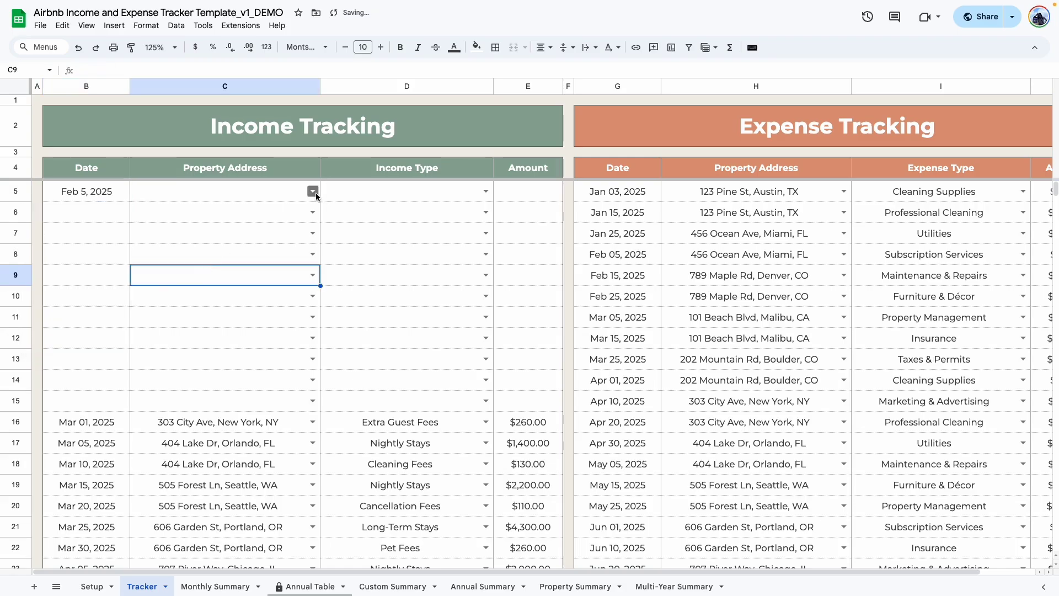
{"action": "left_click", "coordinate": [313, 192]}
{"action": "left_click", "coordinate": [181, 208]}
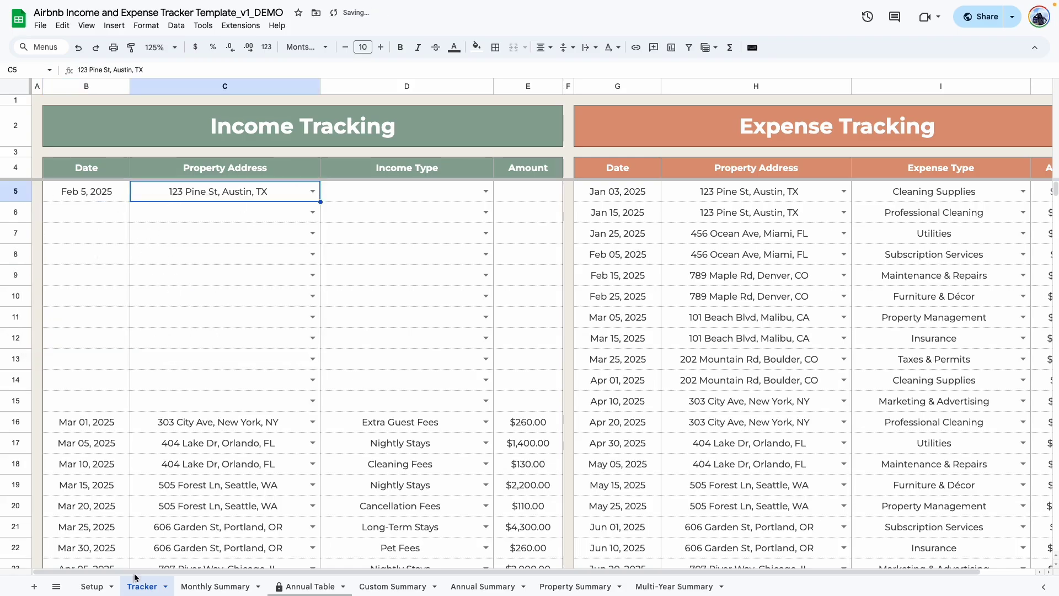
{"action": "left_click", "coordinate": [92, 586]}
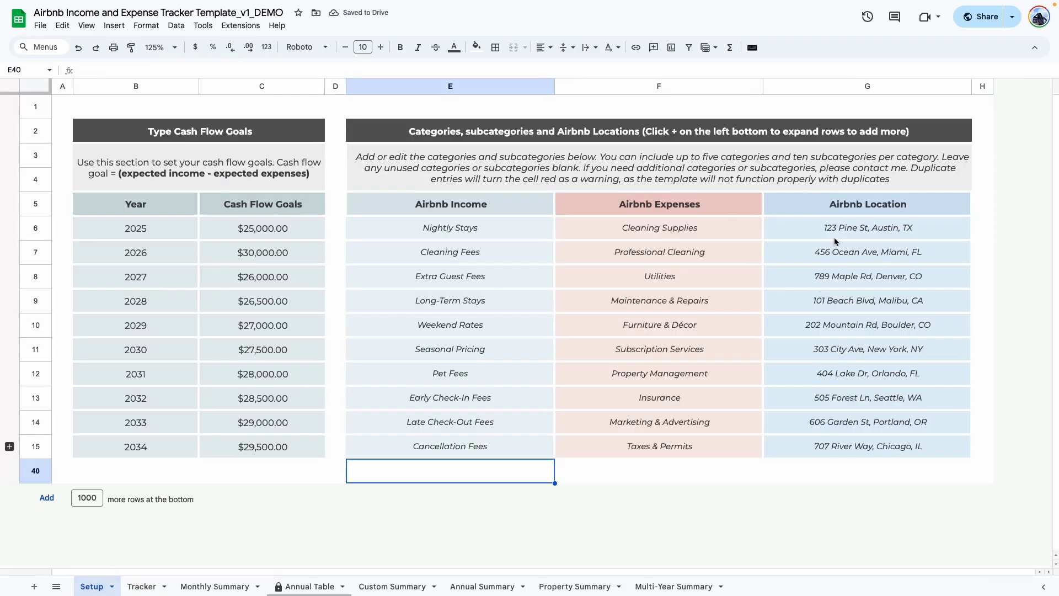
{"action": "left_click", "coordinate": [142, 586]}
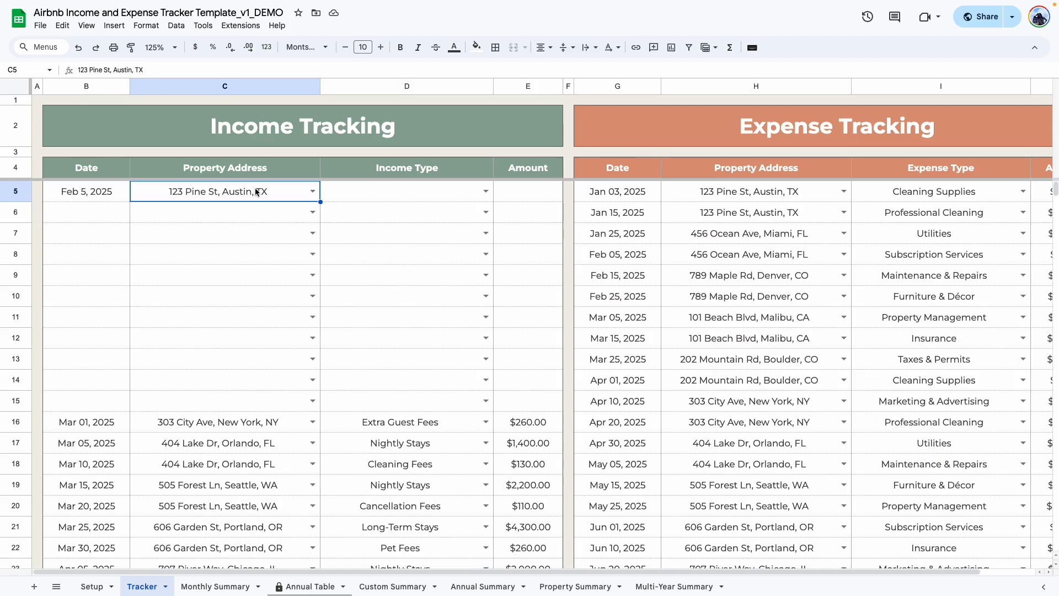
Step: Set the income type of the Feb 5, 2025 entry to Nightly Stays
{"action": "left_click", "coordinate": [486, 191]}
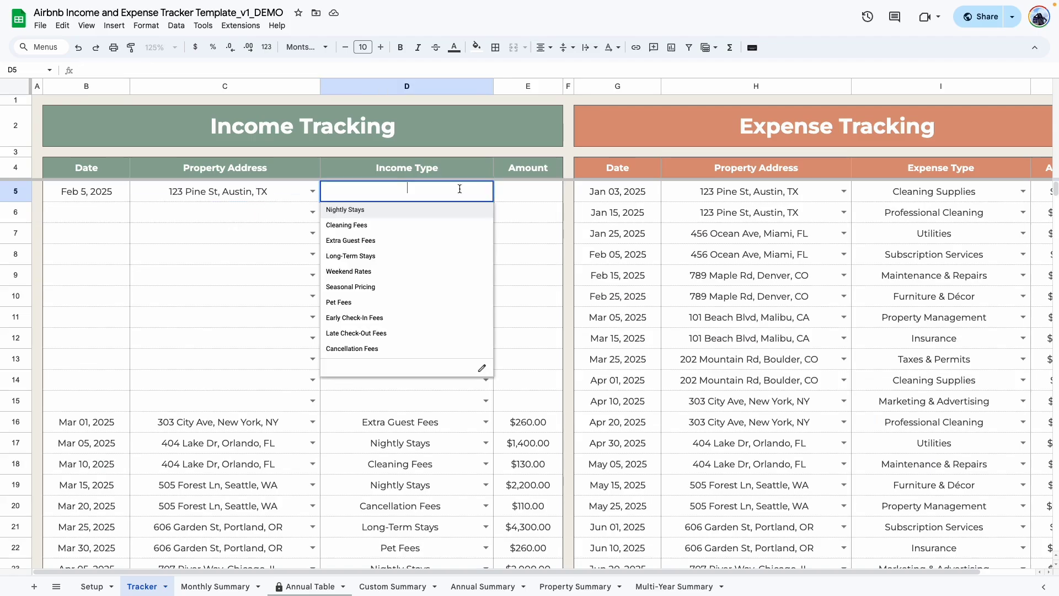
{"action": "left_click", "coordinate": [339, 208]}
{"action": "left_click", "coordinate": [407, 365]}
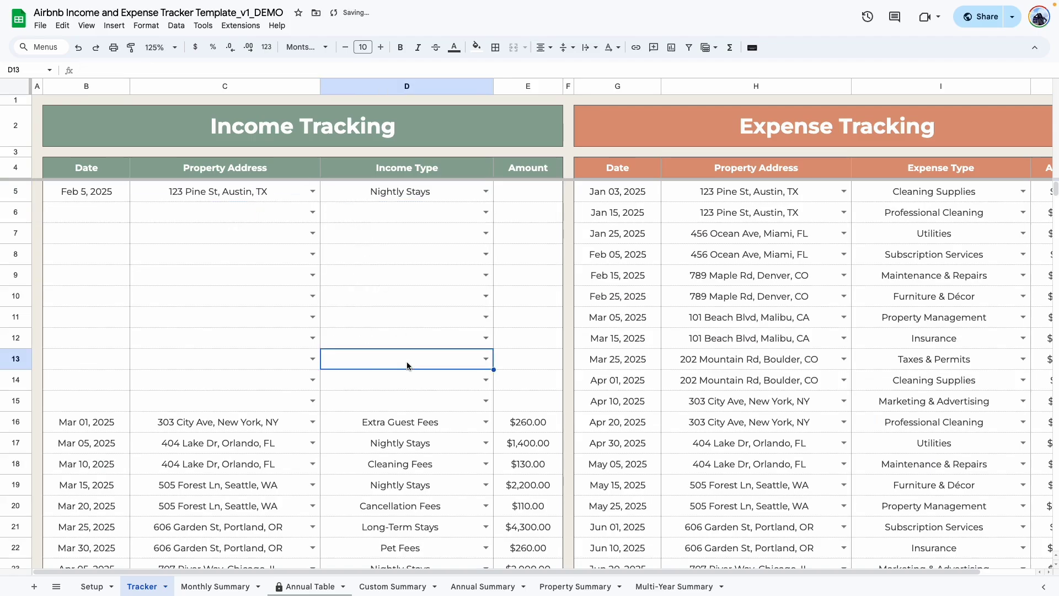
Step: Review the Airbnb Income categories on the Setup sheet that supply the income type options, and return to the Tracker sheet
{"action": "left_click", "coordinate": [93, 587]}
{"action": "left_click_drag", "start_coordinate": [491, 223], "coordinate": [458, 449]}
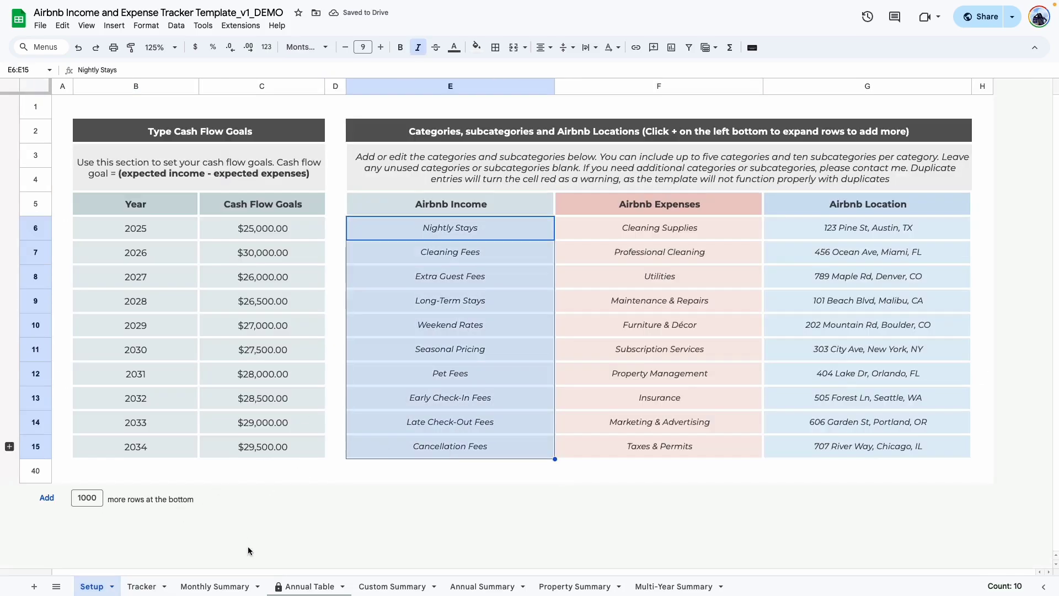
{"action": "left_click", "coordinate": [142, 585]}
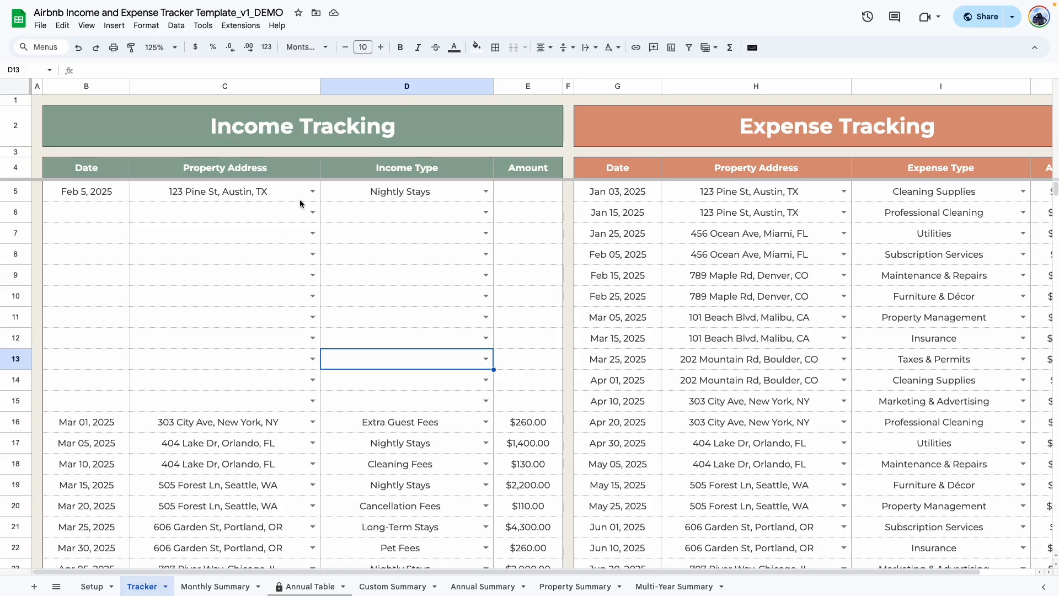
Step: Enter $600 as the amount of the Feb 5, 2025 Nightly Stays income entry
{"action": "left_click", "coordinate": [522, 192]}
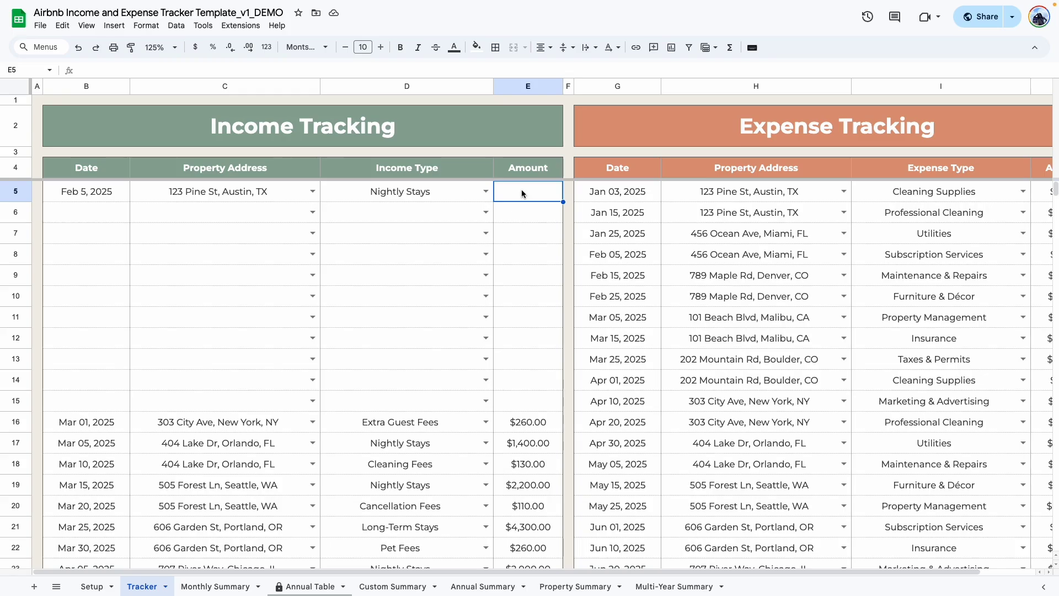
{"action": "type", "text": "600"}
{"action": "key", "text": "Return"}
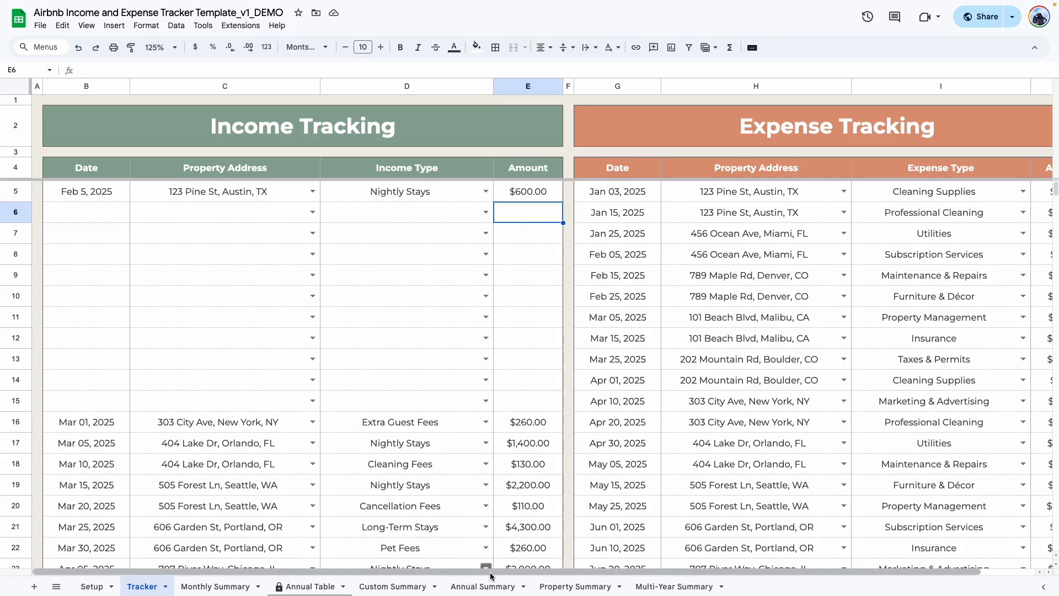
Step: Review the Expense Tracking table's date, property address, expense type and amount columns on the Tracker sheet
{"action": "scroll", "coordinate": [607, 570], "scroll_direction": "right", "scroll_amount": 2}
{"action": "left_click", "coordinate": [566, 235]}
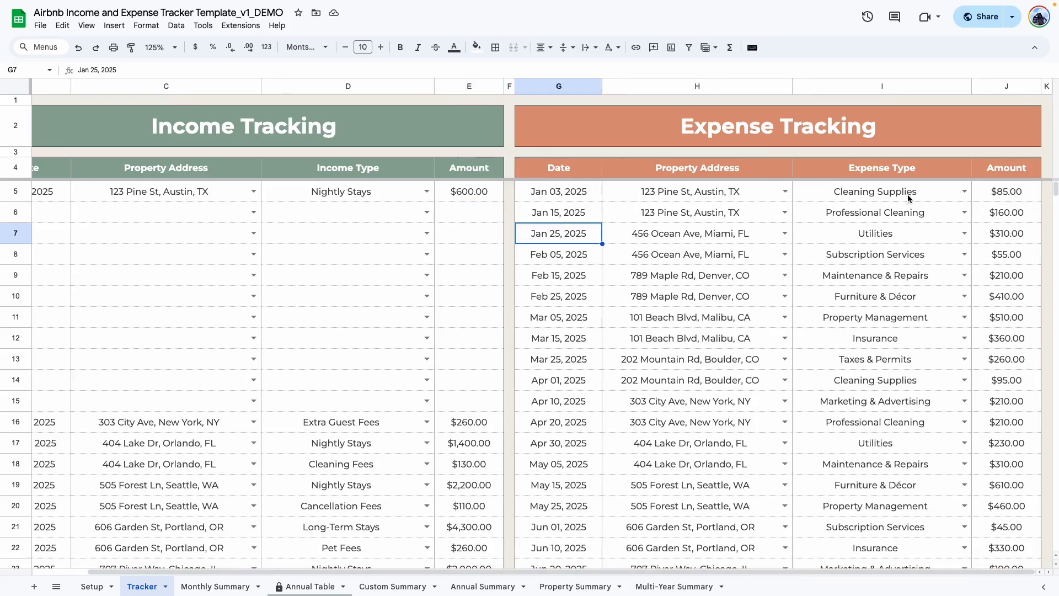
{"action": "left_click", "coordinate": [717, 191]}
{"action": "scroll", "coordinate": [496, 193], "scroll_direction": "left", "scroll_amount": 2}
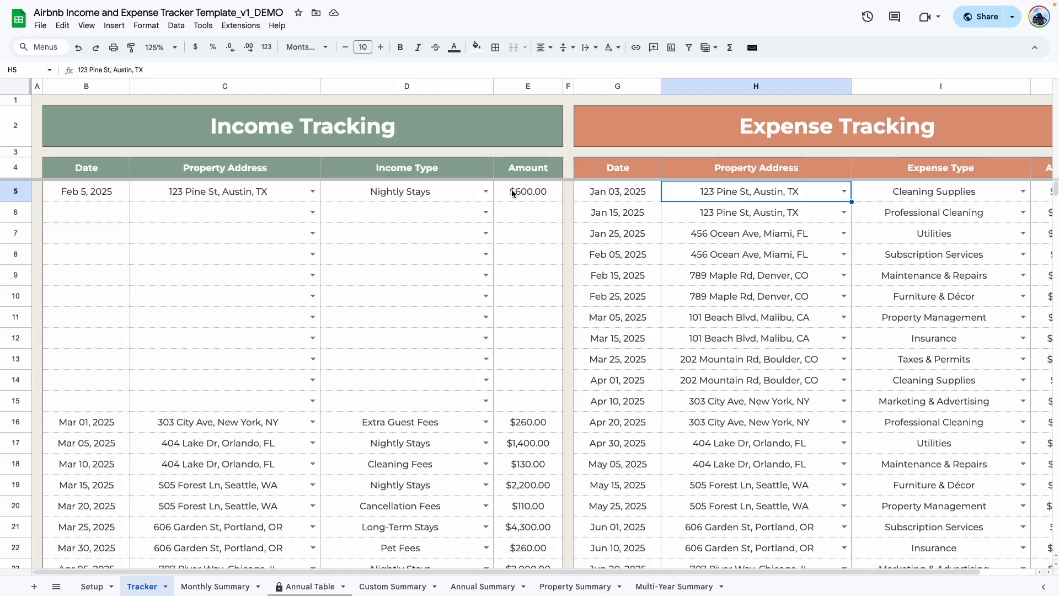
Step: Change the Feb 5, 2025 income entry's property to the Malibu, CA address, and check the first expense entry's property field
{"action": "left_click", "coordinate": [312, 192]}
{"action": "left_click", "coordinate": [159, 254]}
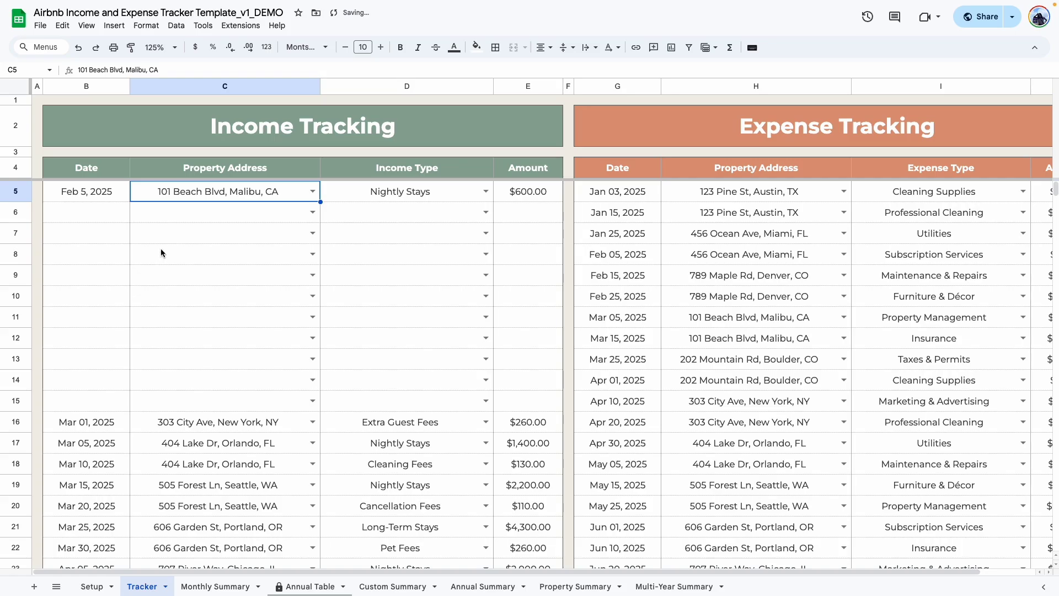
{"action": "left_click", "coordinate": [802, 193]}
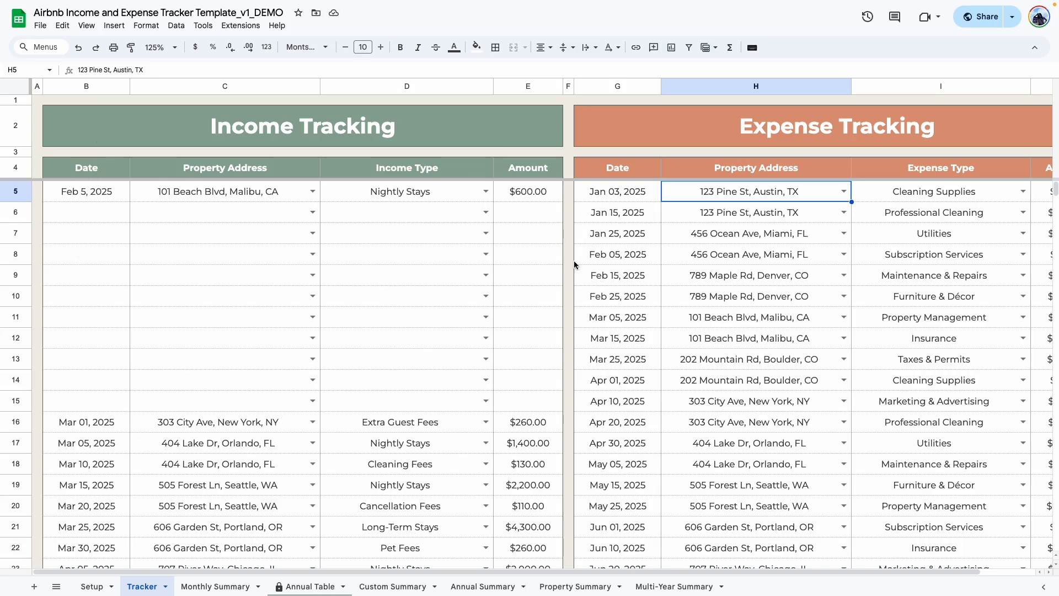
{"action": "left_click_drag", "start_coordinate": [507, 572], "coordinate": [513, 574]}
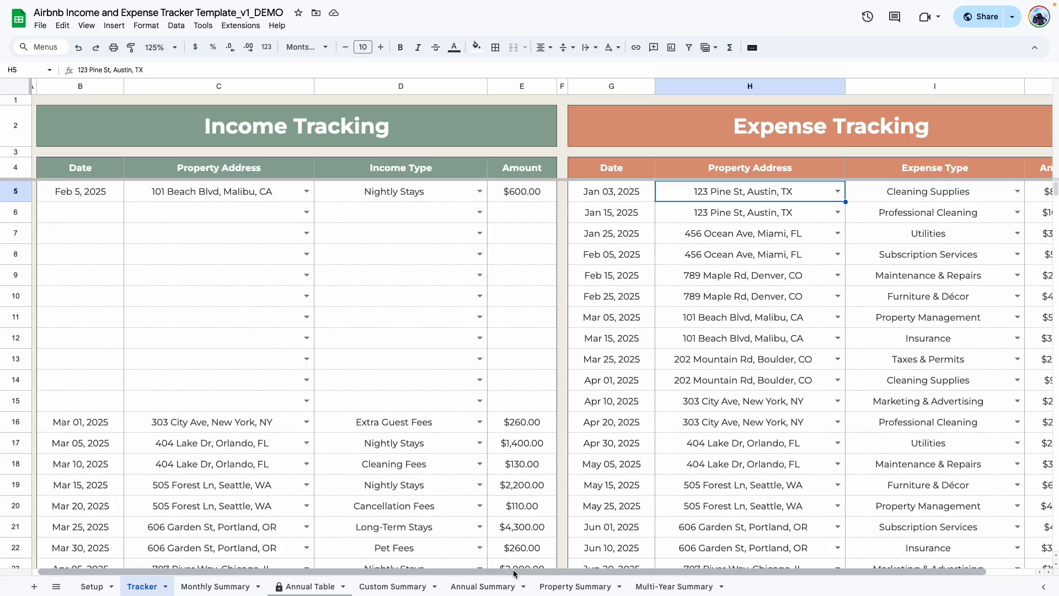
Step: On the Monthly Summary sheet, zoom to 150% and set the summary month to January
{"action": "left_click", "coordinate": [205, 588]}
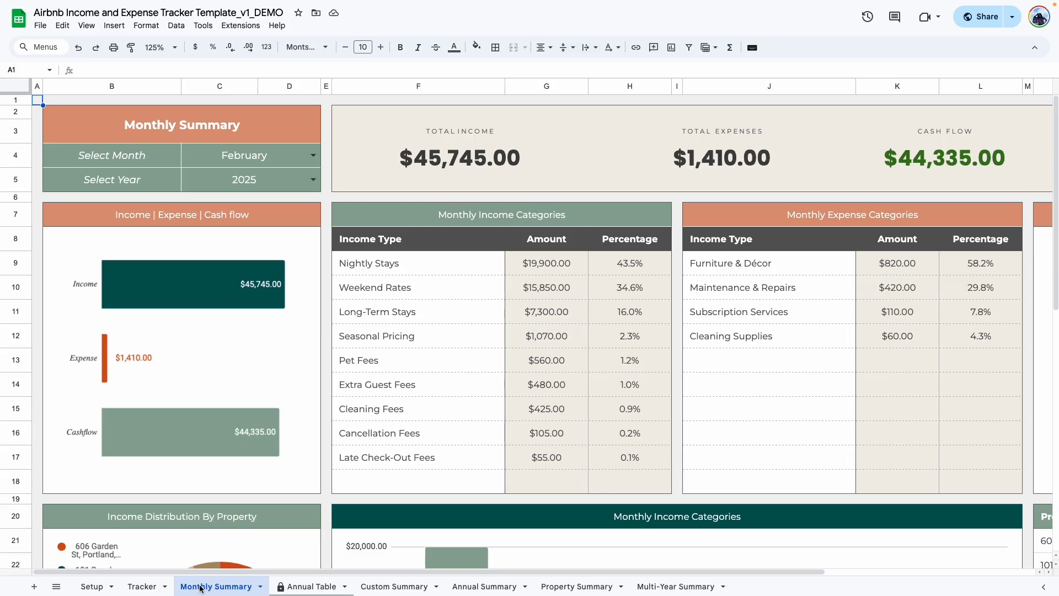
{"action": "left_click", "coordinate": [160, 47]}
{"action": "left_click", "coordinate": [157, 158]}
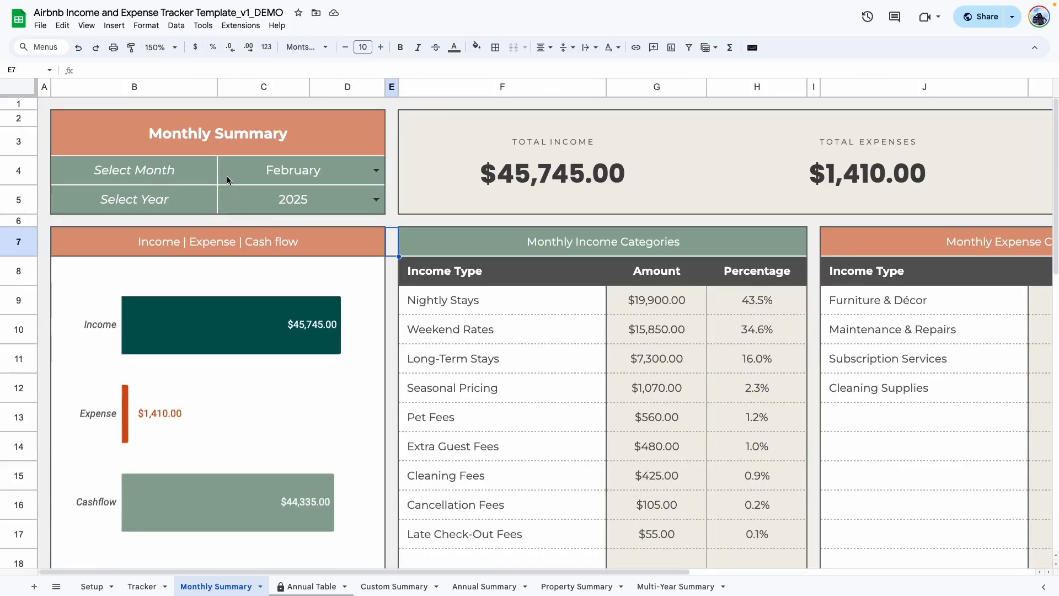
{"action": "left_click", "coordinate": [377, 171]}
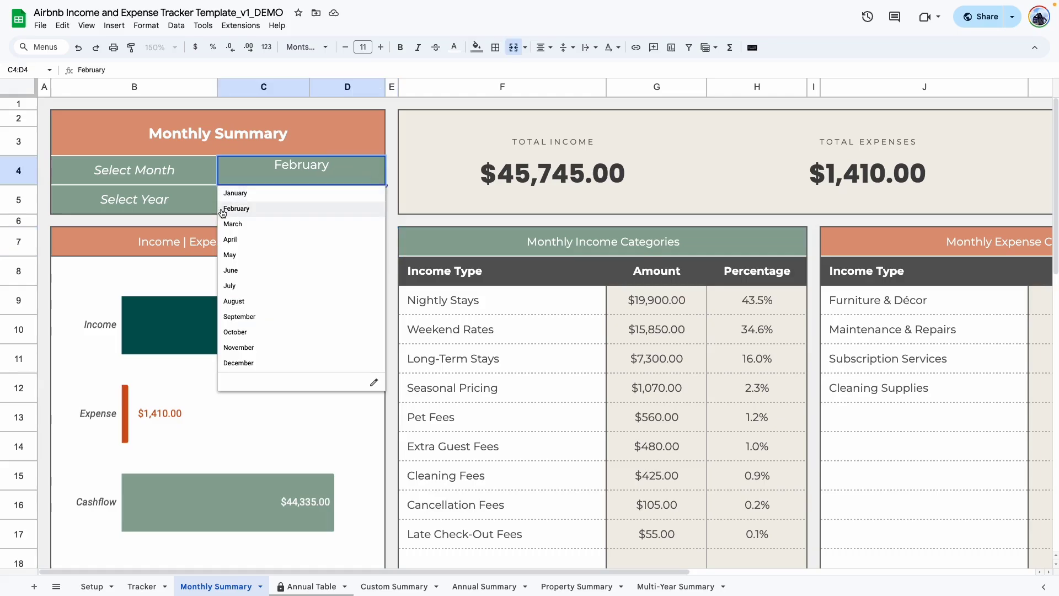
{"action": "left_click", "coordinate": [248, 196]}
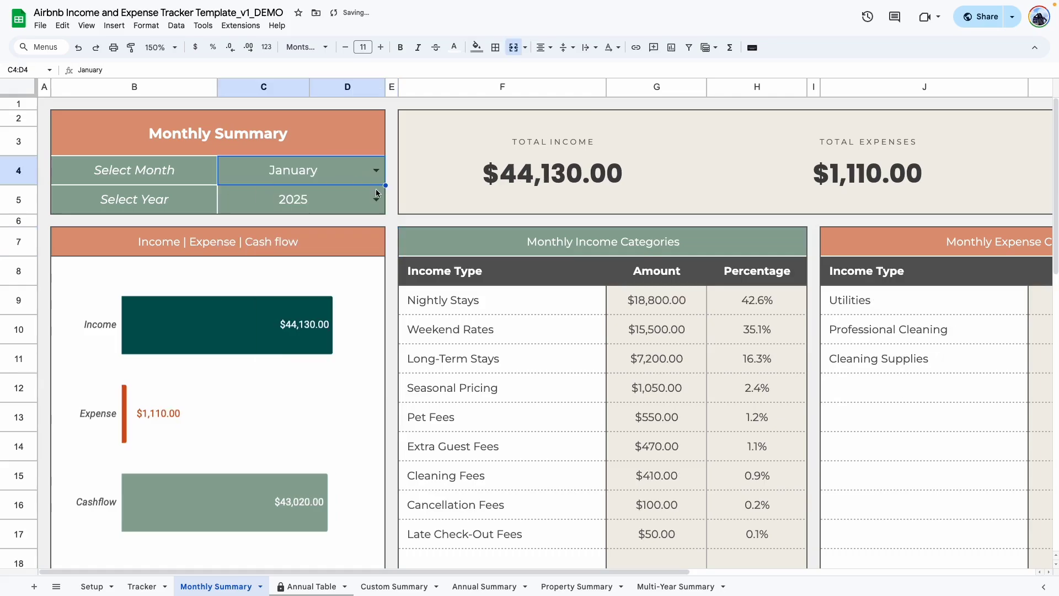
Step: Set the Monthly Summary year to 2033
{"action": "left_click", "coordinate": [284, 193]}
{"action": "left_click", "coordinate": [255, 355]}
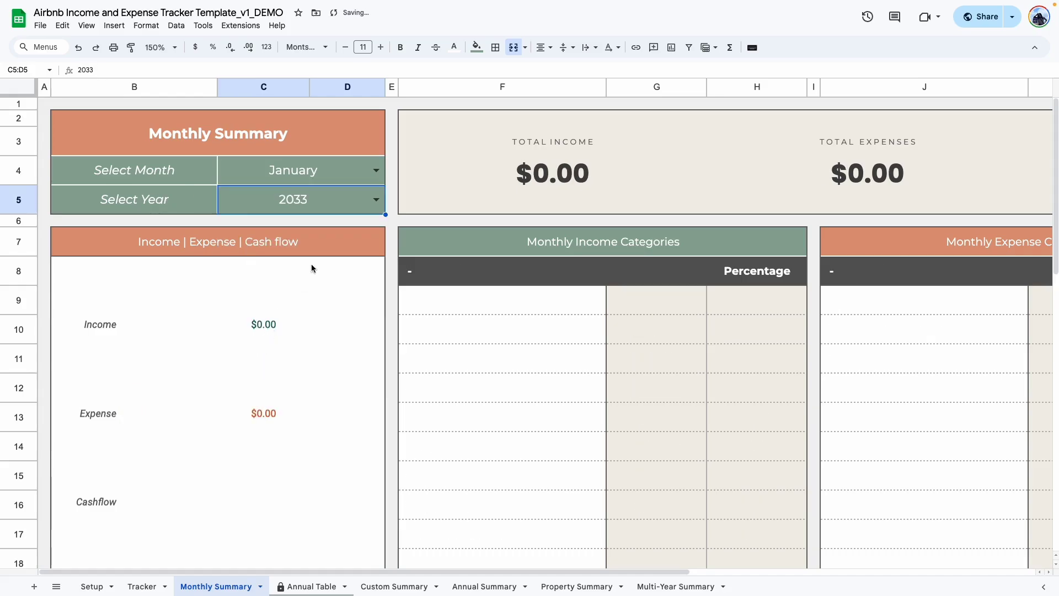
{"action": "left_click", "coordinate": [386, 242]}
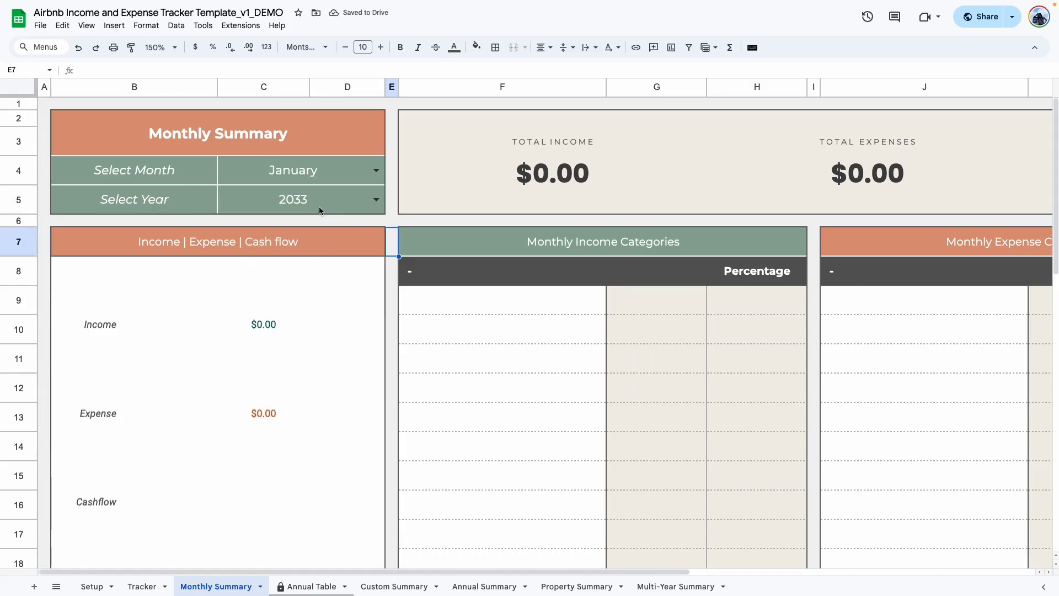
Step: Zoom the Monthly Summary out to 100% and undo the last year change
{"action": "left_click", "coordinate": [160, 47]}
{"action": "left_click", "coordinate": [157, 119]}
{"action": "scroll", "coordinate": [548, 285], "scroll_direction": "down", "scroll_amount": 4}
{"action": "scroll", "coordinate": [706, 350], "scroll_direction": "up", "scroll_amount": 4}
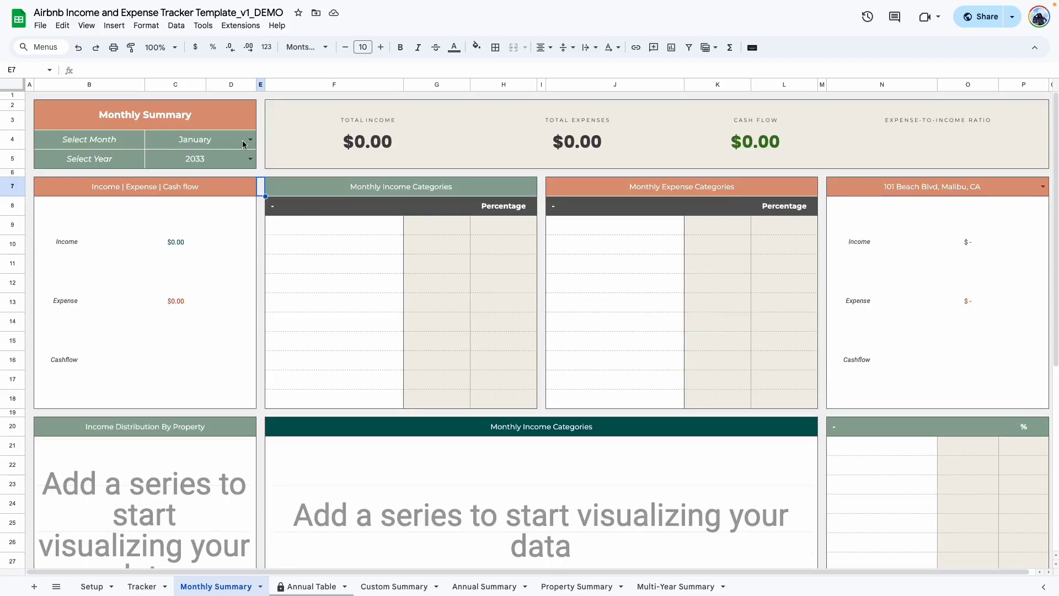
{"action": "key", "text": "ctrl+z"}
Step: Browse the income and expense entries far down the Tracker sheet, and return to the Monthly Summary
{"action": "left_click", "coordinate": [142, 586]}
{"action": "scroll", "coordinate": [101, 263], "scroll_direction": "down", "scroll_amount": 20}
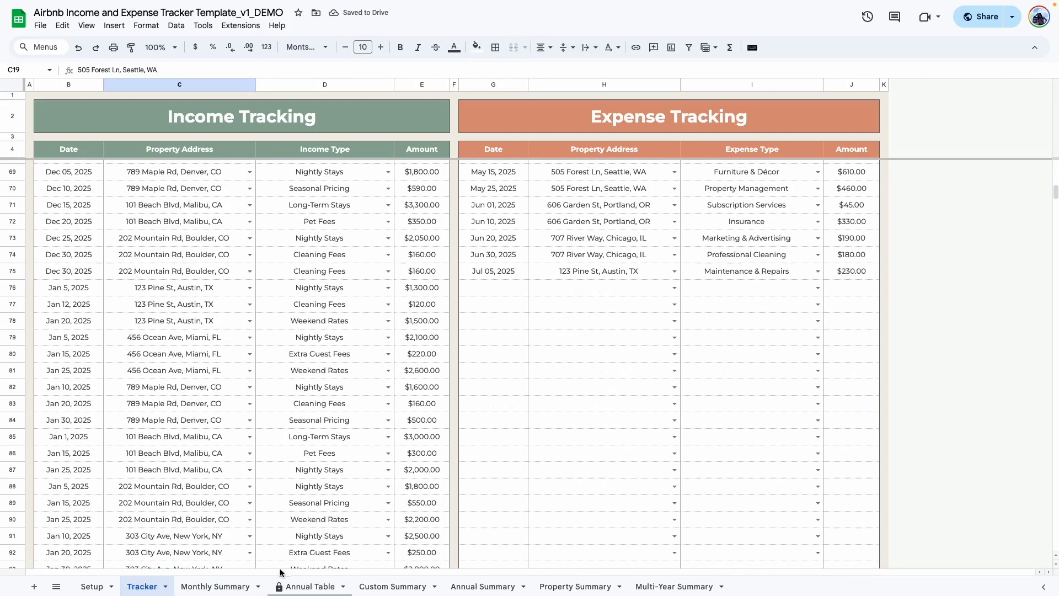
{"action": "left_click", "coordinate": [218, 587]}
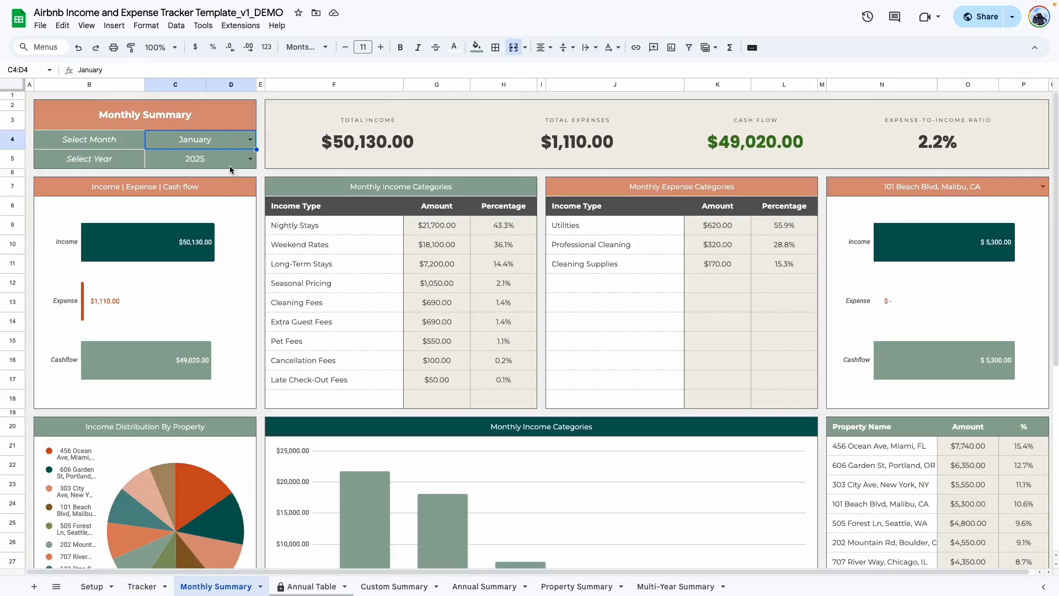
Step: Switch the Monthly Summary month to February and from there to March, and select the year cell
{"action": "left_click", "coordinate": [251, 140]}
{"action": "left_click", "coordinate": [172, 169]}
{"action": "left_click", "coordinate": [251, 139]}
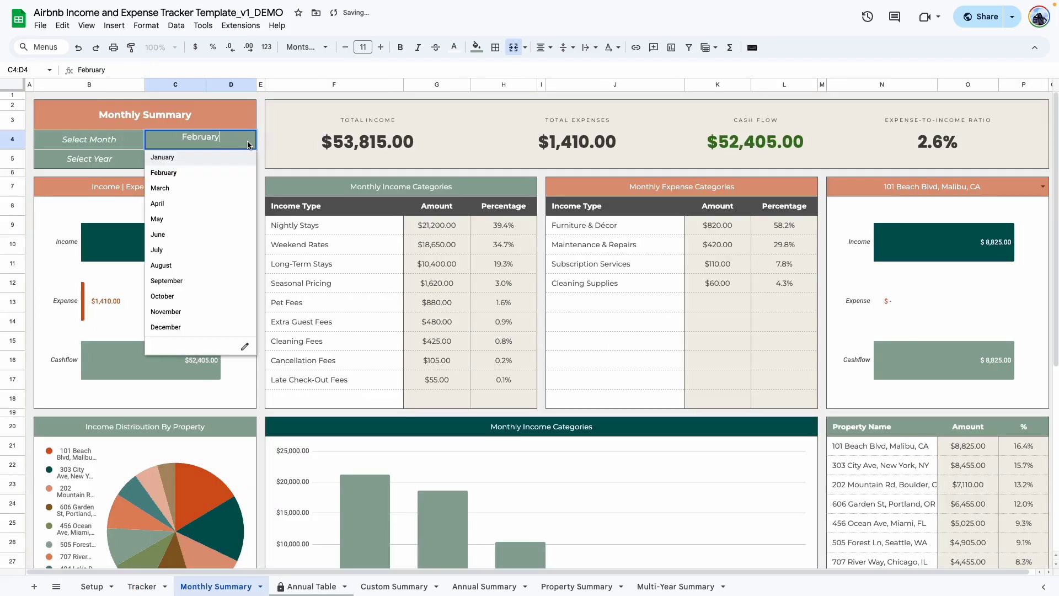
{"action": "left_click", "coordinate": [187, 184]}
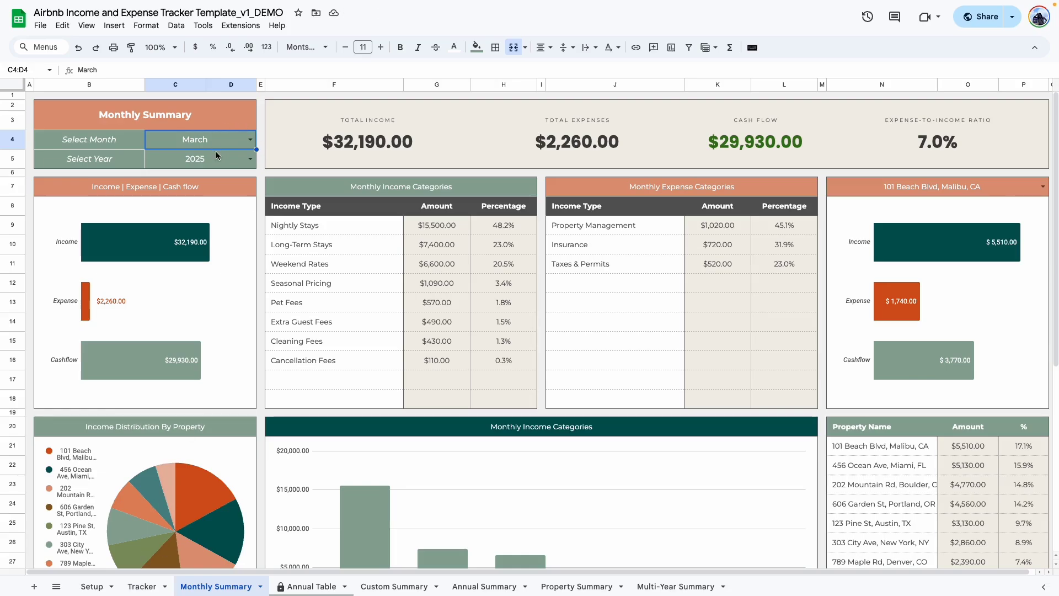
{"action": "left_click", "coordinate": [217, 166]}
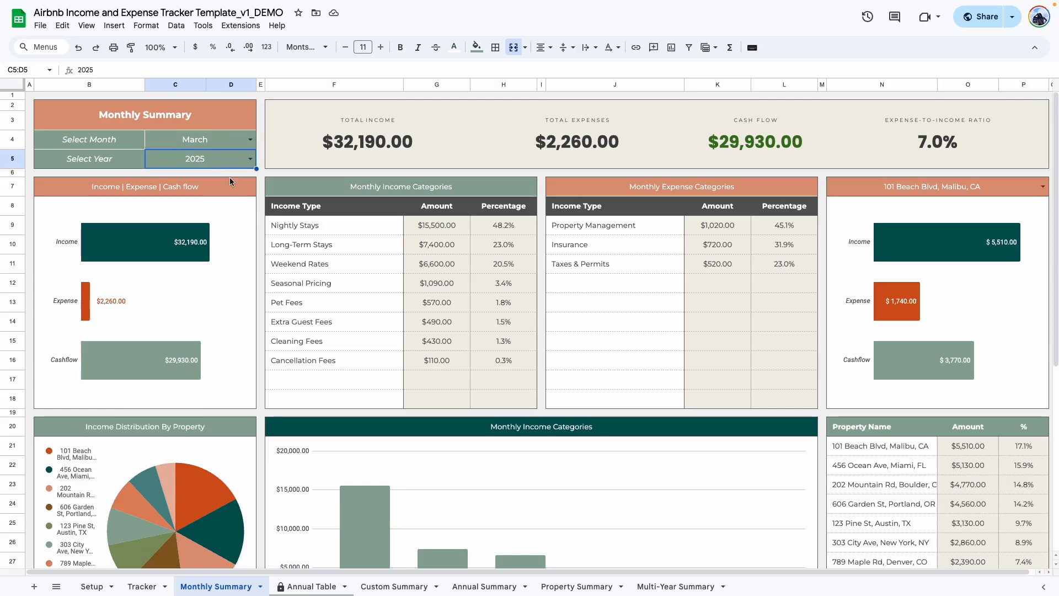
Step: Look through the dated income entries on the Tracker sheet that feed the monthly figures, and reopen the Monthly Summary
{"action": "left_click", "coordinate": [129, 589]}
{"action": "scroll", "coordinate": [77, 309], "scroll_direction": "down", "scroll_amount": 7}
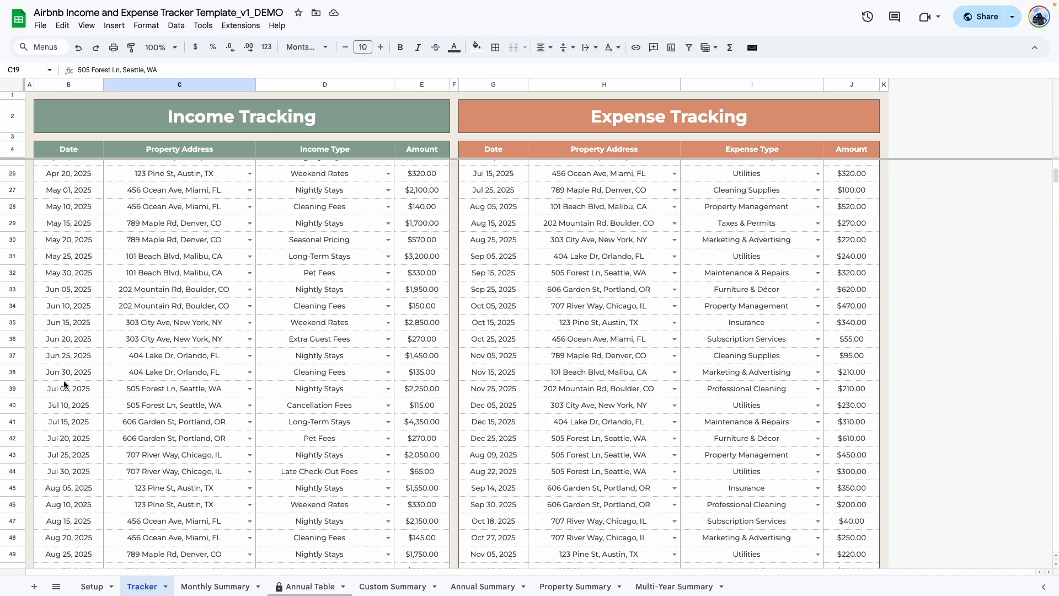
{"action": "left_click", "coordinate": [268, 587]}
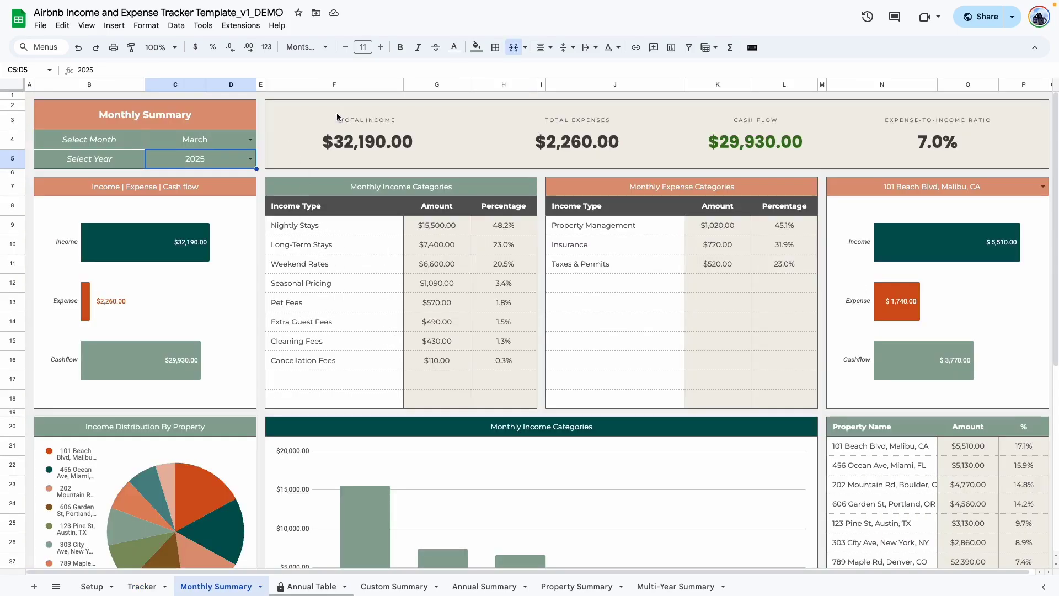
Step: Examine the Total Income, Total Expenses, Cash Flow and Expense-to-Income Ratio figures for March 2025
{"action": "left_click", "coordinate": [390, 144]}
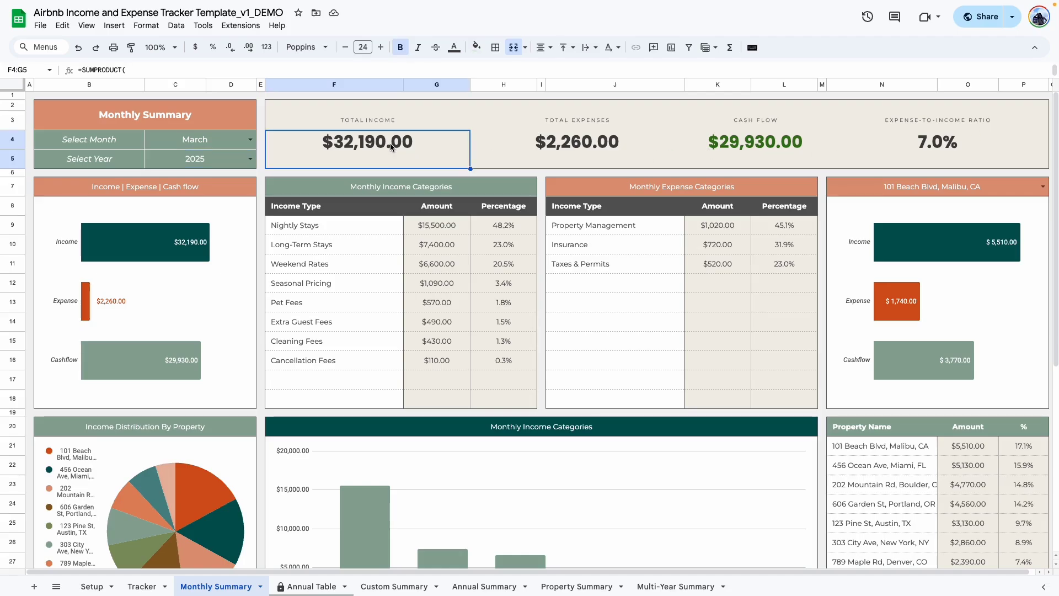
{"action": "left_click", "coordinate": [554, 145]}
{"action": "left_click", "coordinate": [768, 144]}
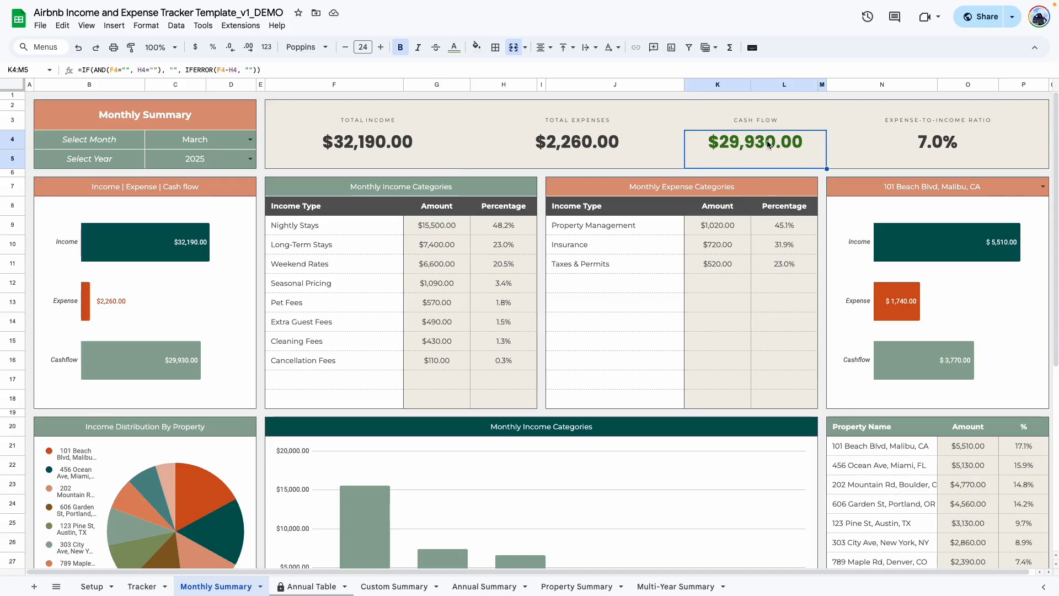
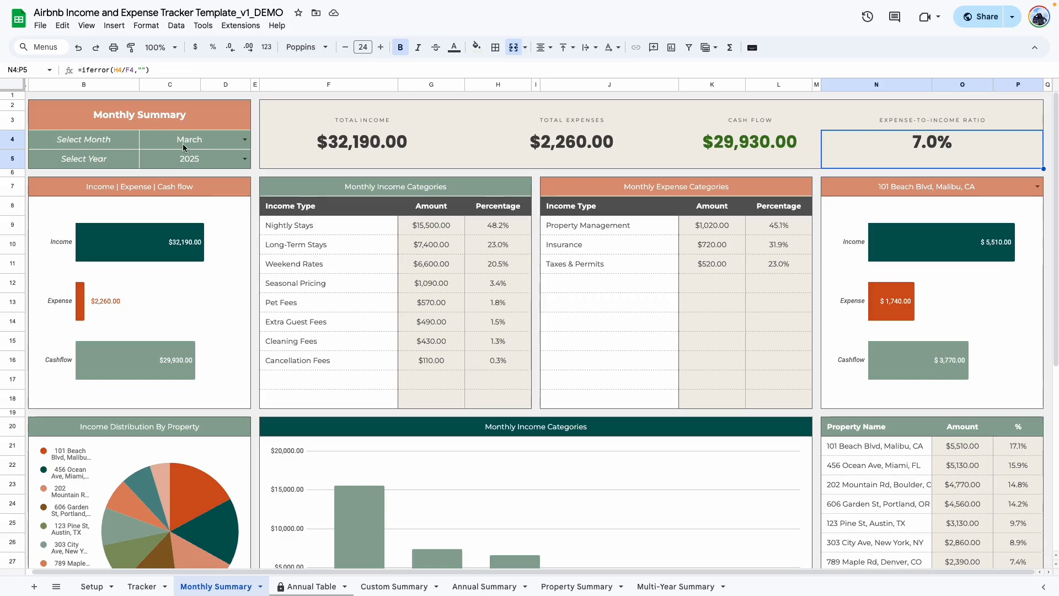
Step: Switch the single-property income, expense and cash flow chart to the Denver, CO property and finally to the Orlando, FL one
{"action": "left_click", "coordinate": [1037, 187]}
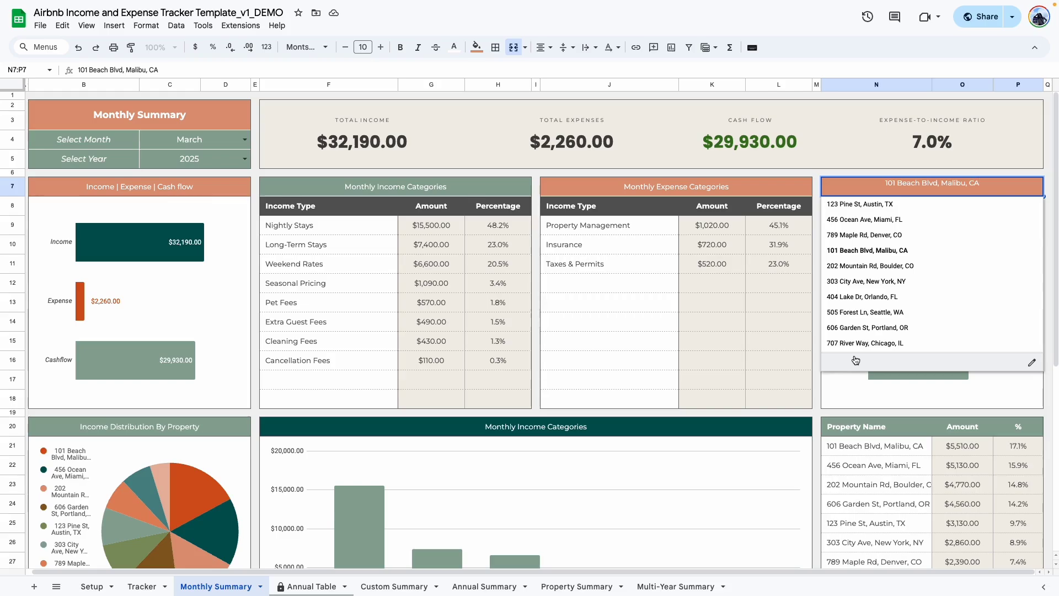
{"action": "left_click", "coordinate": [831, 172]}
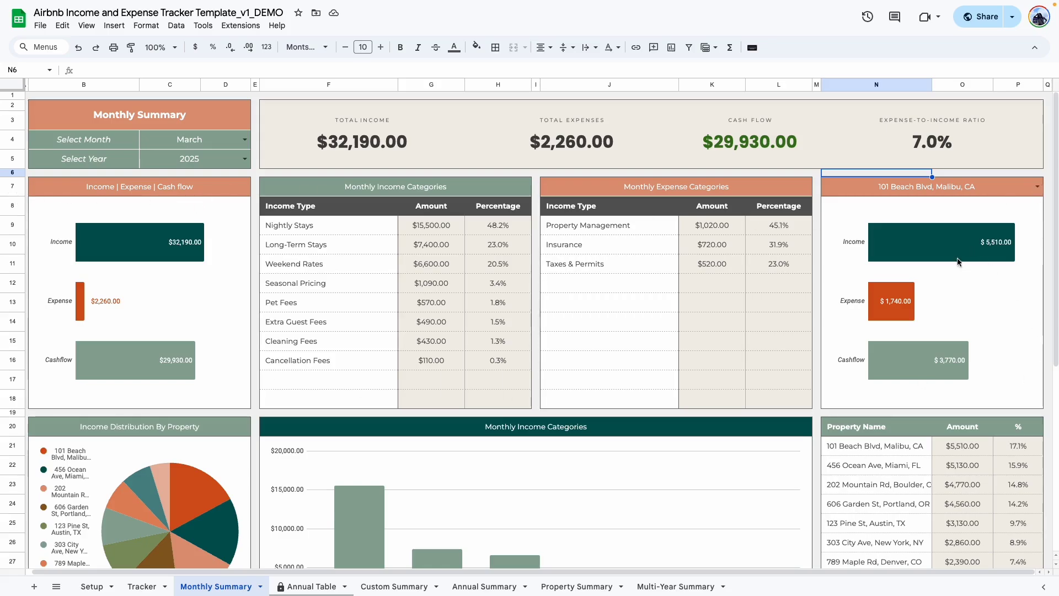
{"action": "left_click", "coordinate": [1039, 188]}
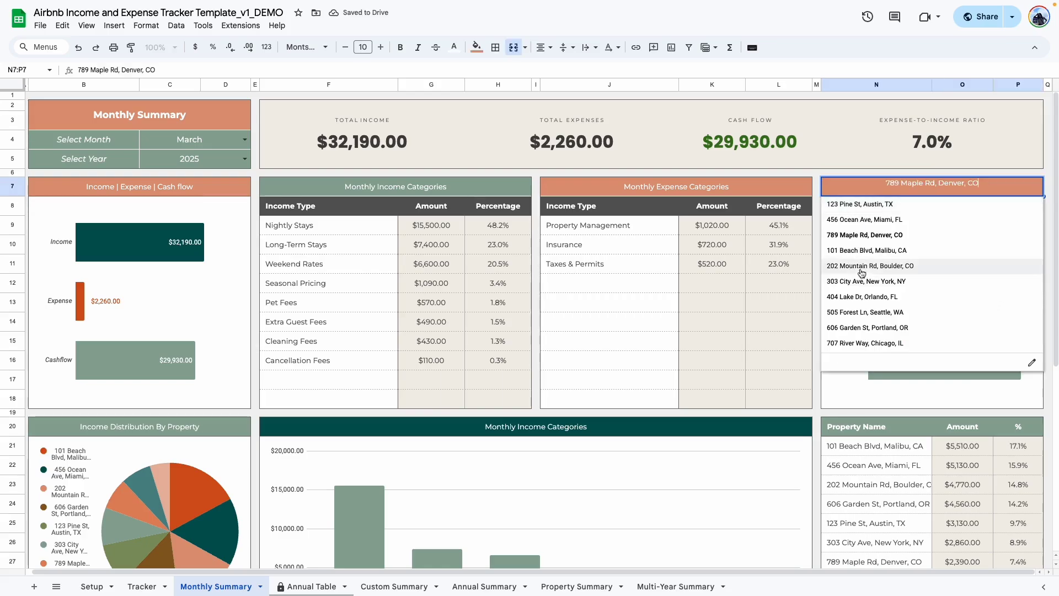
{"action": "left_click", "coordinate": [872, 297]}
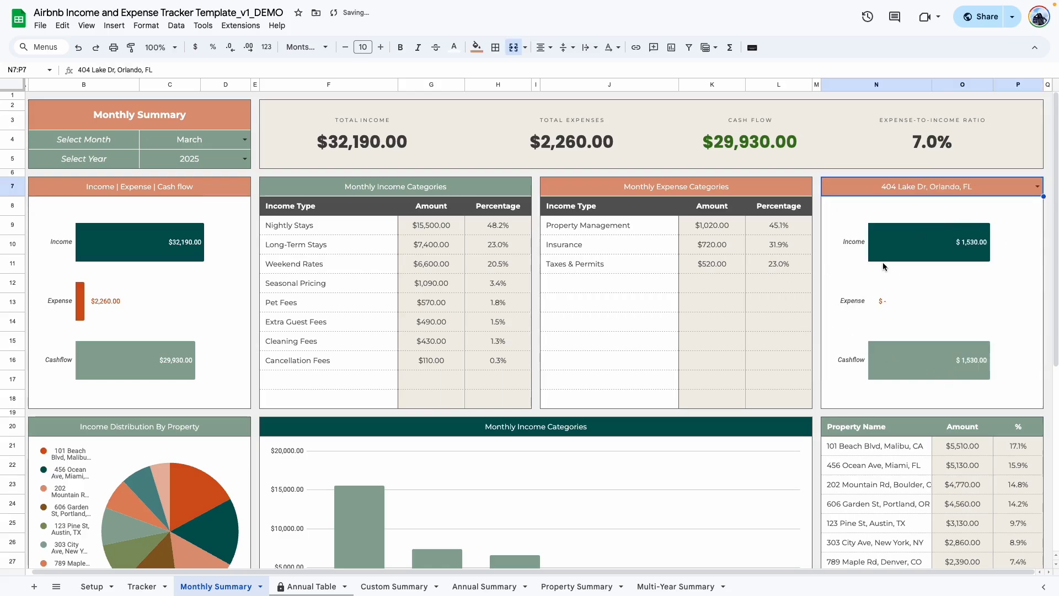
Step: Check the first rows of income and expense entries on the Tracker sheet, and go back to the Monthly Summary
{"action": "left_click", "coordinate": [143, 586]}
{"action": "scroll", "coordinate": [190, 309], "scroll_direction": "up", "scroll_amount": 7}
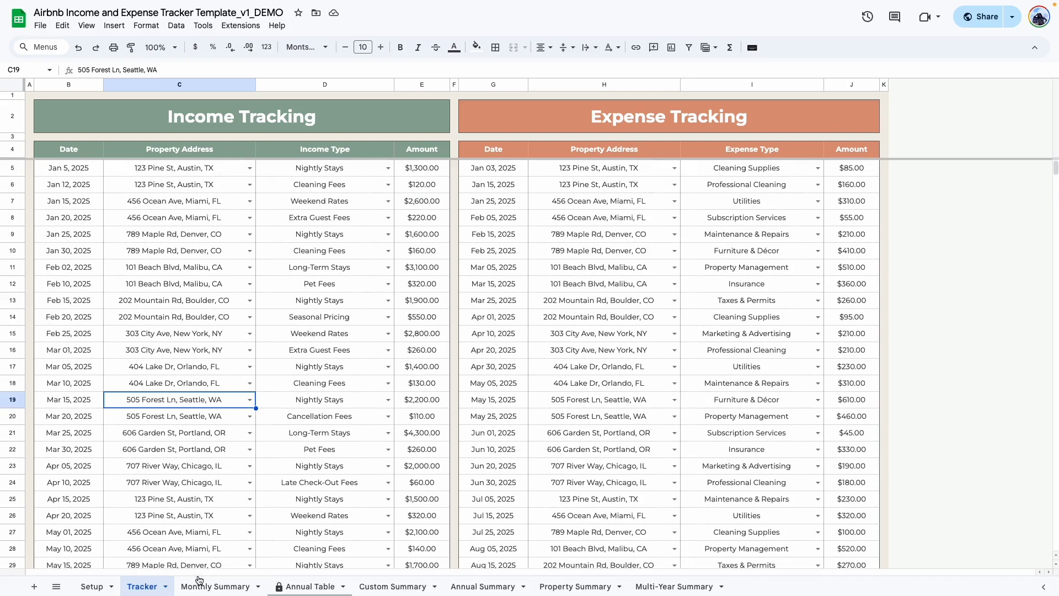
{"action": "left_click", "coordinate": [216, 587]}
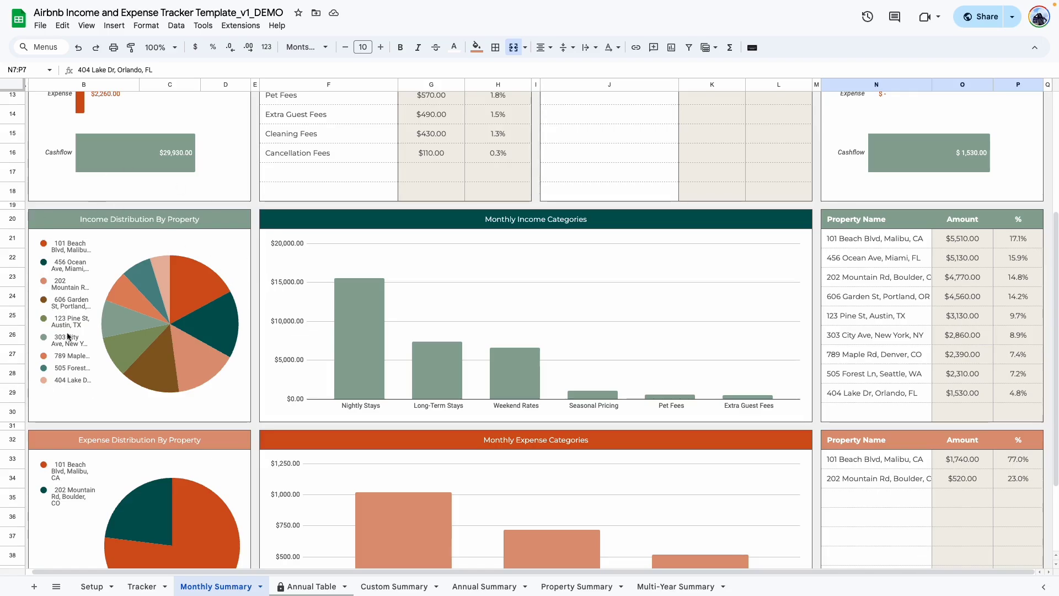
Step: Examine the Income and Expense Distribution By Property pie charts and the Monthly Income Categories chart
{"action": "left_click", "coordinate": [221, 339]}
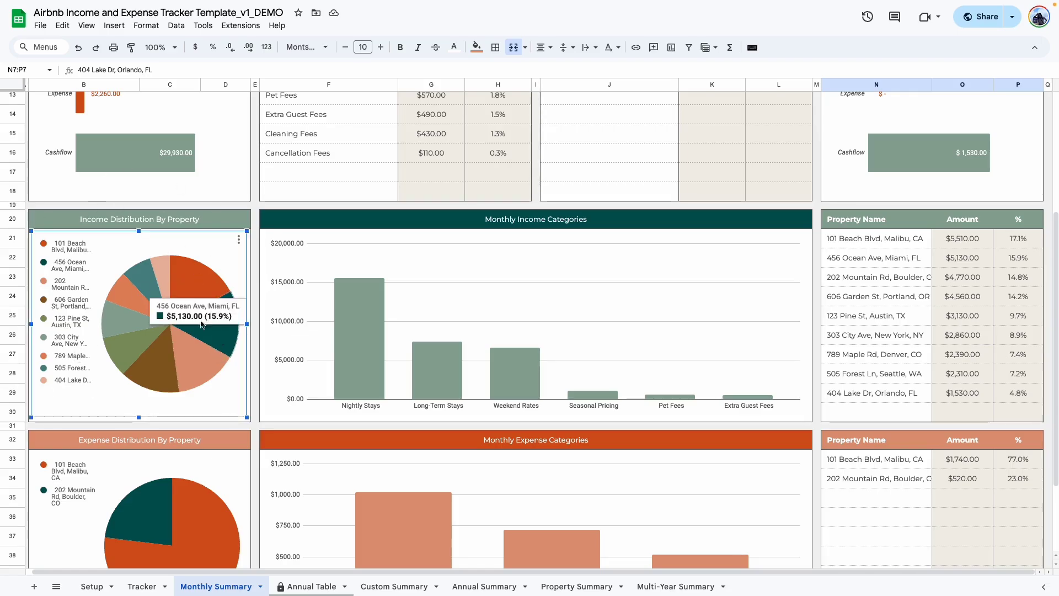
{"action": "scroll", "coordinate": [55, 333], "scroll_direction": "down", "scroll_amount": 2}
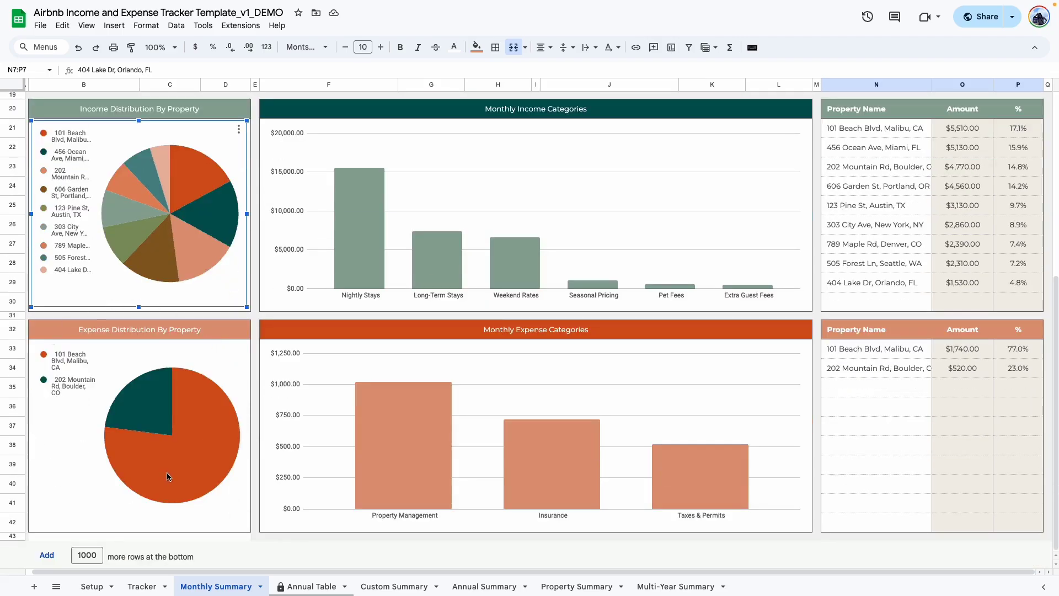
{"action": "left_click", "coordinate": [198, 414]}
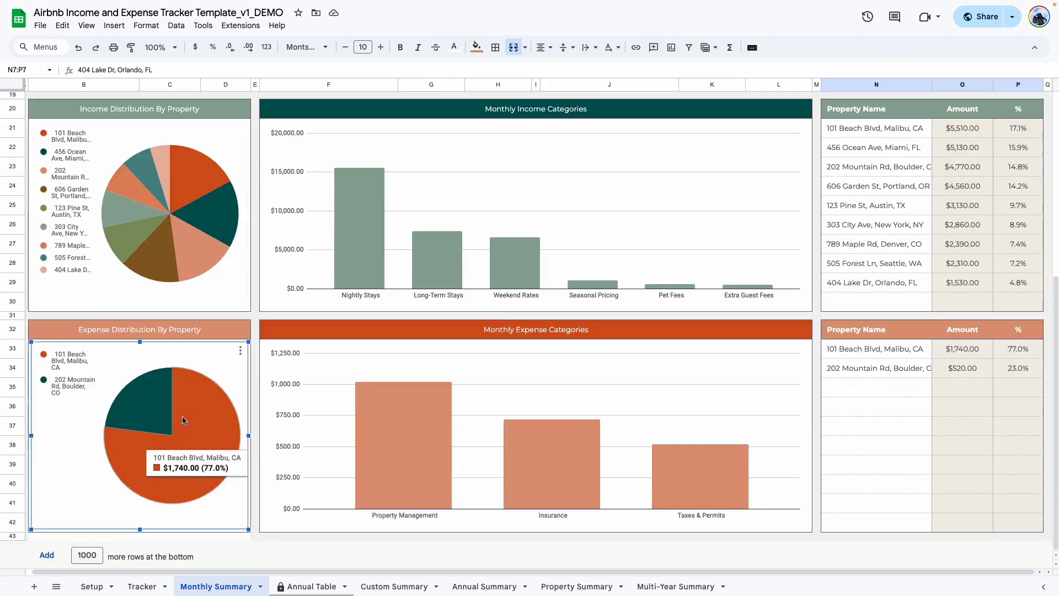
{"action": "scroll", "coordinate": [248, 378], "scroll_direction": "up", "scroll_amount": 6}
{"action": "scroll", "coordinate": [342, 382], "scroll_direction": "down", "scroll_amount": 2}
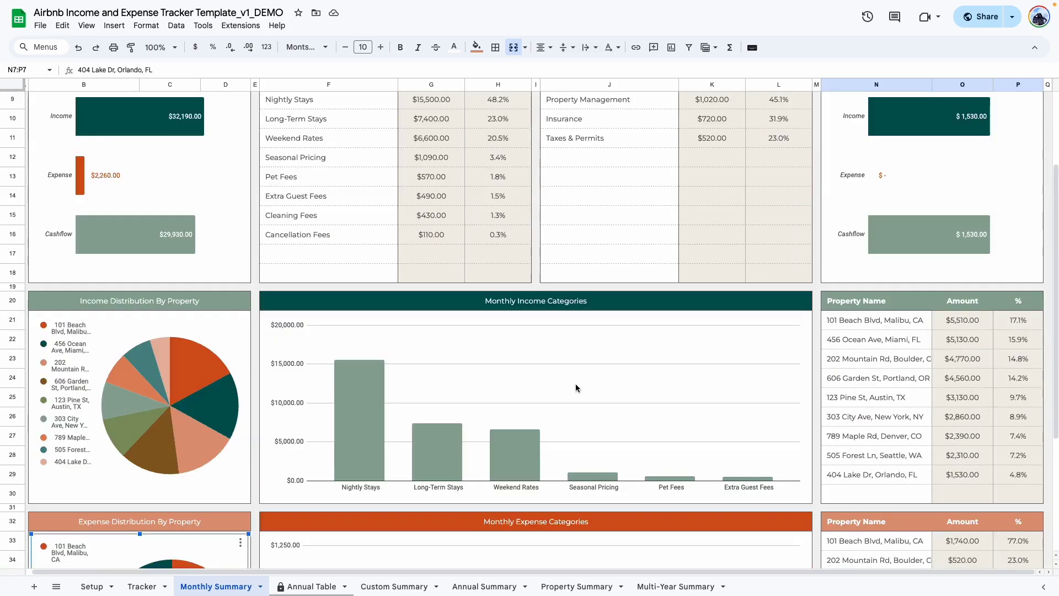
{"action": "scroll", "coordinate": [434, 386], "scroll_direction": "down", "scroll_amount": 1}
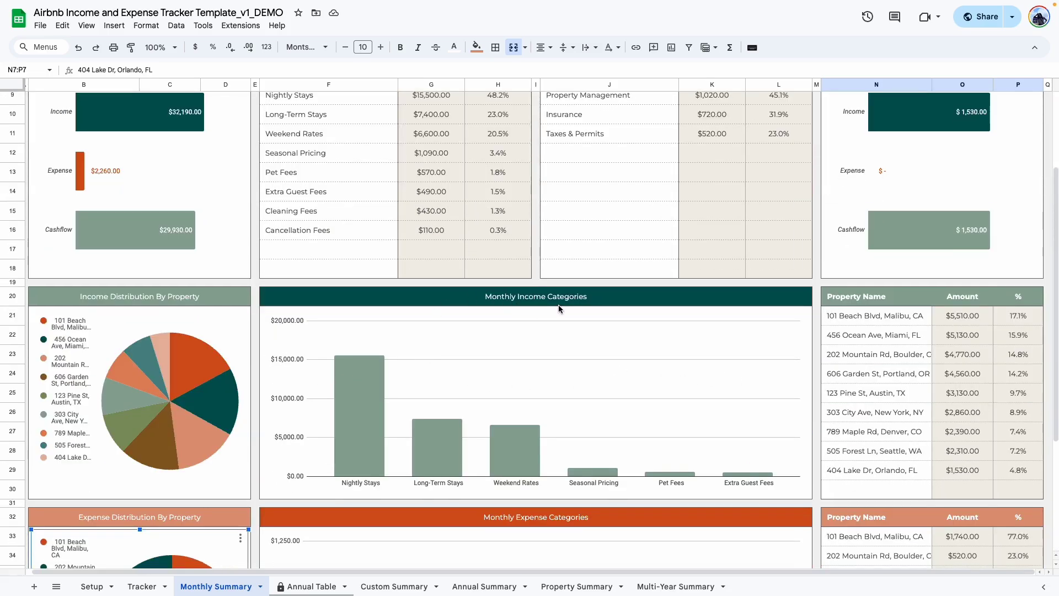
Step: Examine the Monthly Income Categories and Monthly Expense Categories charts together with the property amount lists beside them
{"action": "scroll", "coordinate": [558, 308], "scroll_direction": "down", "scroll_amount": 3}
{"action": "left_click", "coordinate": [359, 339]}
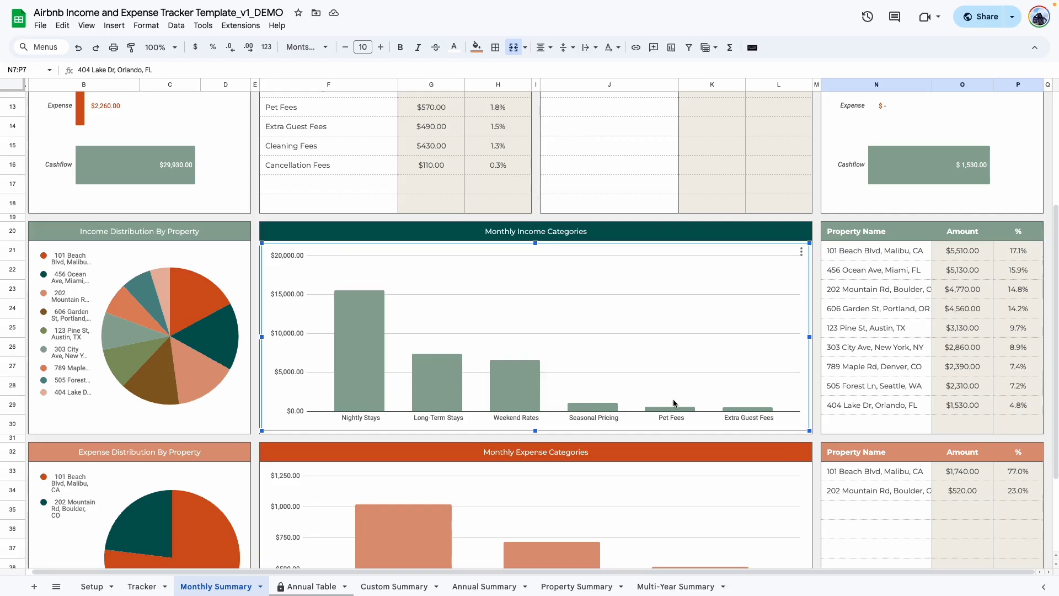
{"action": "scroll", "coordinate": [334, 365], "scroll_direction": "down", "scroll_amount": 3}
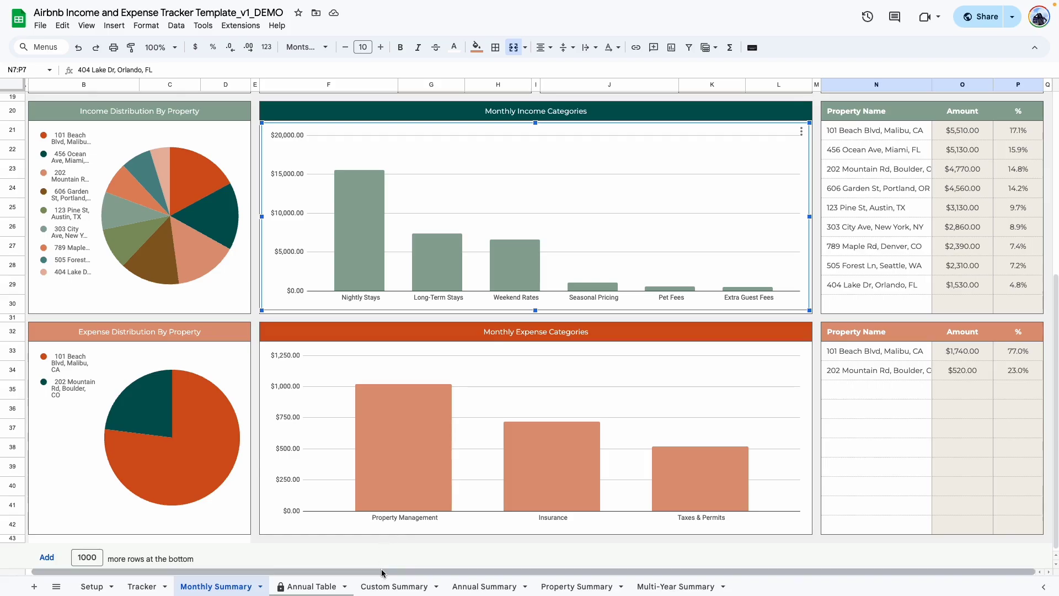
{"action": "scroll", "coordinate": [861, 254], "scroll_direction": "up", "scroll_amount": 3}
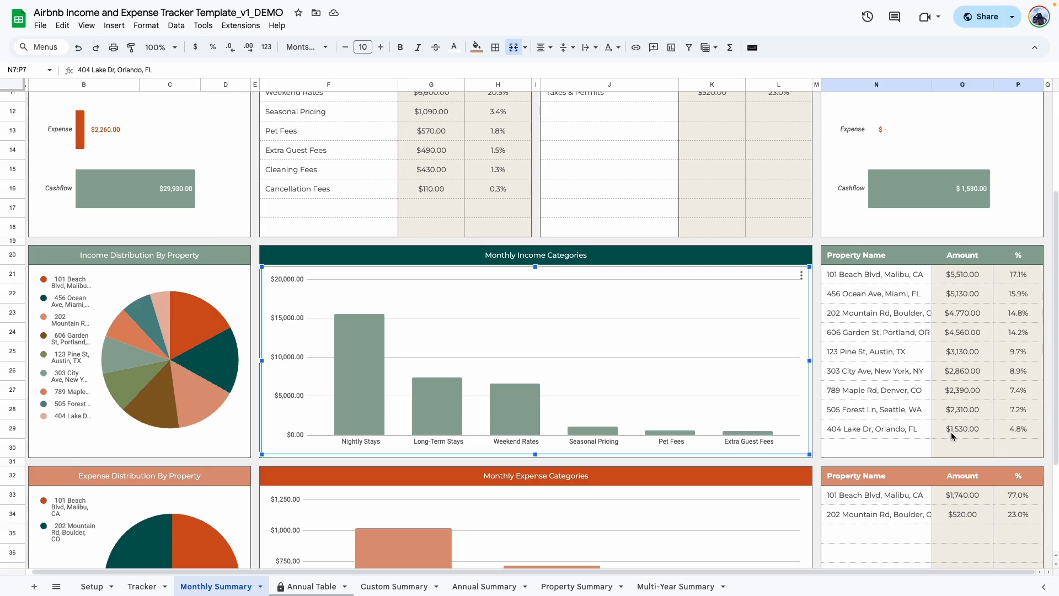
{"action": "scroll", "coordinate": [1008, 406], "scroll_direction": "down", "scroll_amount": 2}
{"action": "scroll", "coordinate": [1008, 406], "scroll_direction": "down", "scroll_amount": 2}
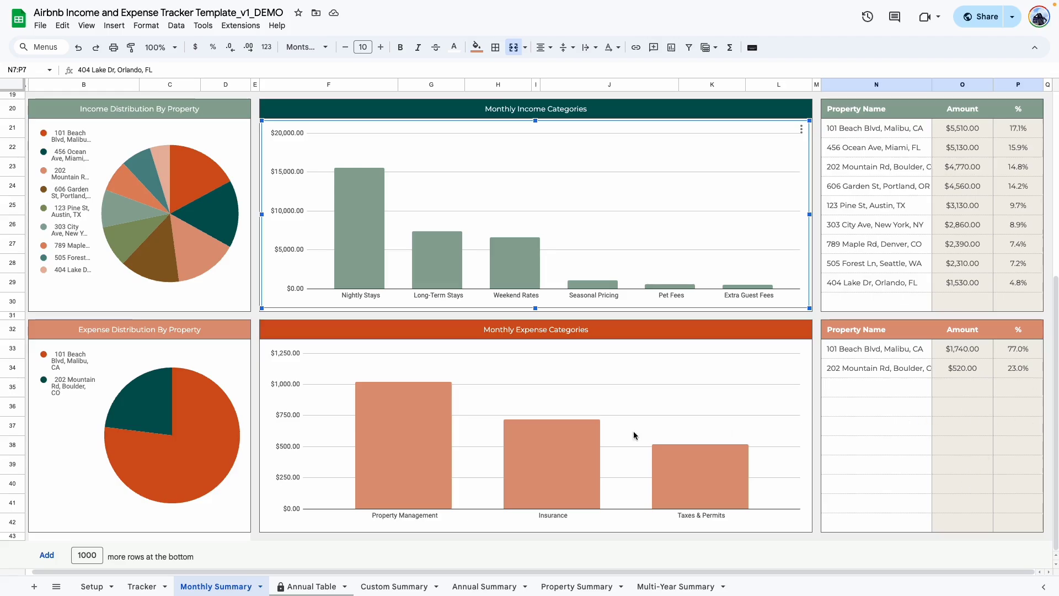
Step: Open the Annual Table sheet and switch its year to 2032 to see how the tables respond
{"action": "left_click", "coordinate": [309, 588]}
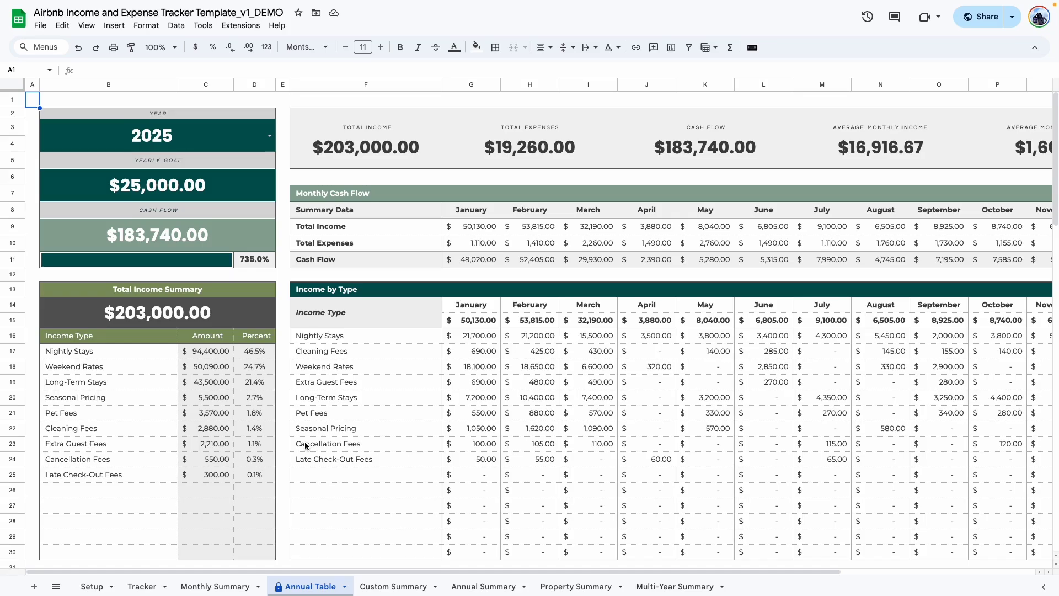
{"action": "double_click", "coordinate": [90, 135]}
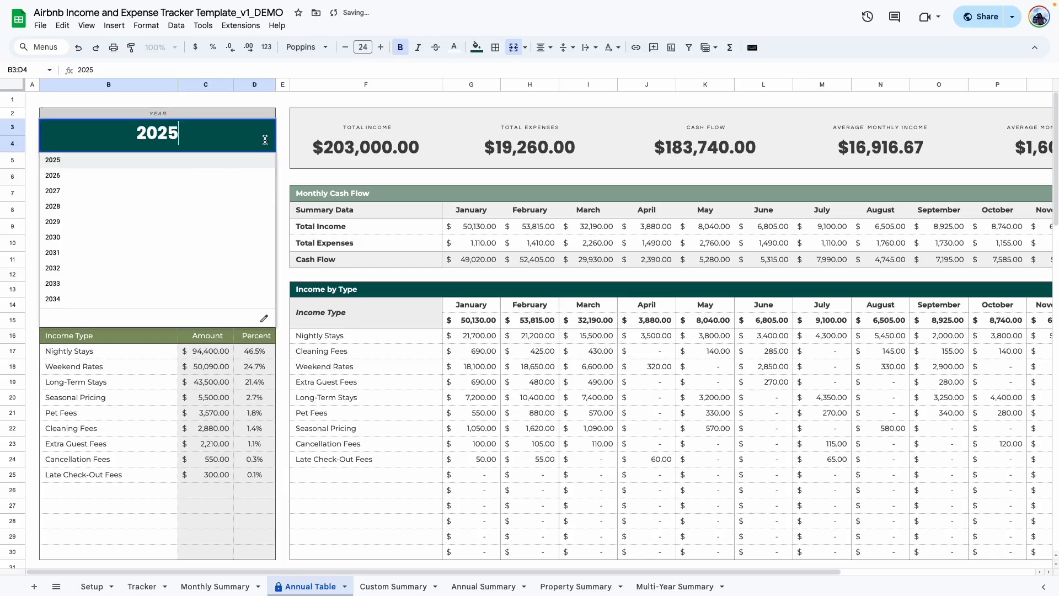
{"action": "left_click", "coordinate": [90, 269]}
{"action": "scroll", "coordinate": [339, 255], "scroll_direction": "down", "scroll_amount": 8}
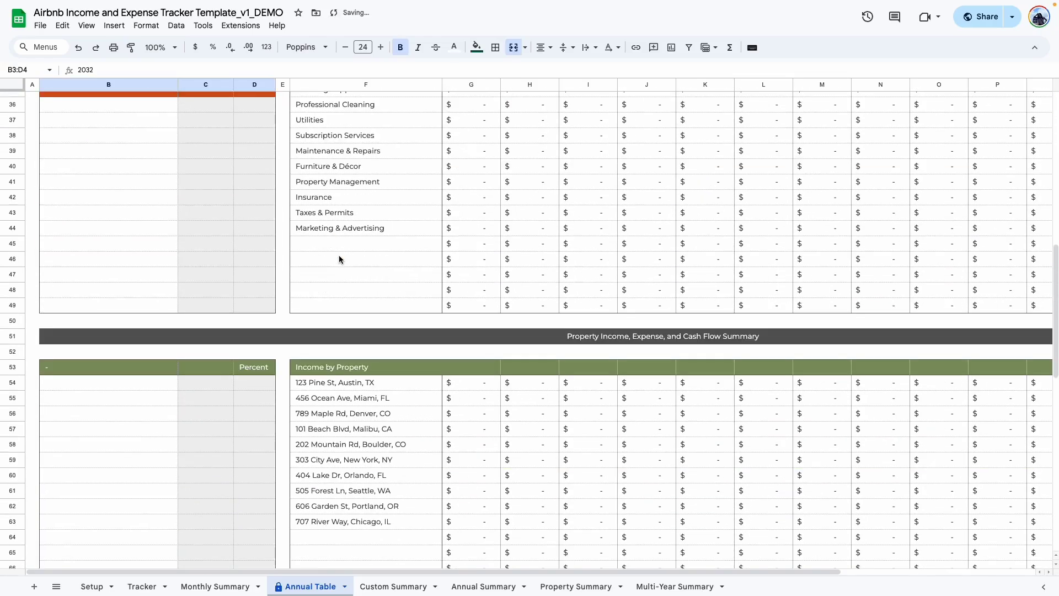
{"action": "scroll", "coordinate": [337, 253], "scroll_direction": "up", "scroll_amount": 8}
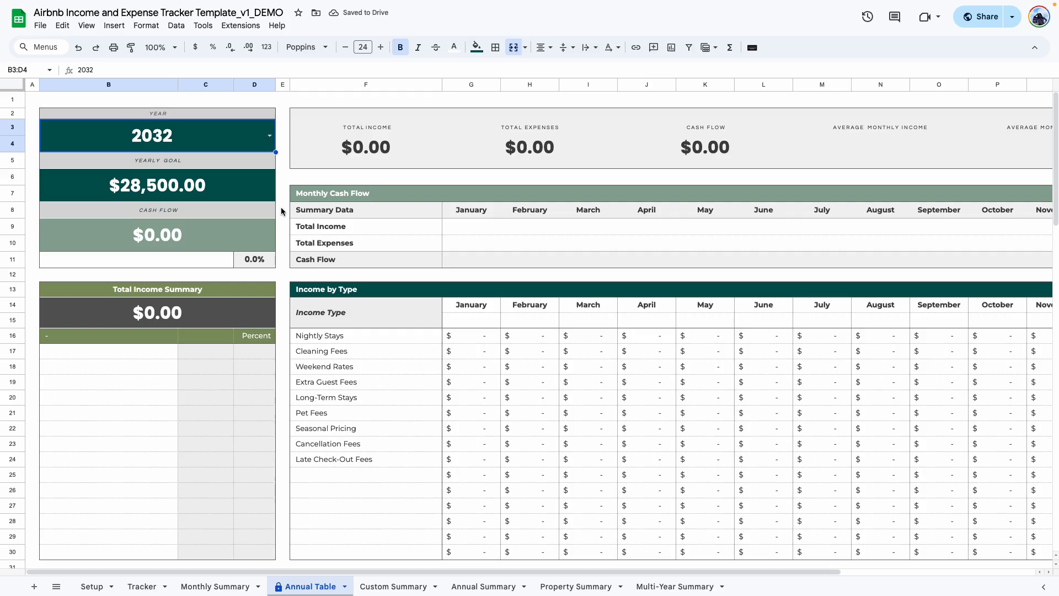
Step: Set the year of the Annual Table back to 2025
{"action": "left_click", "coordinate": [270, 135]}
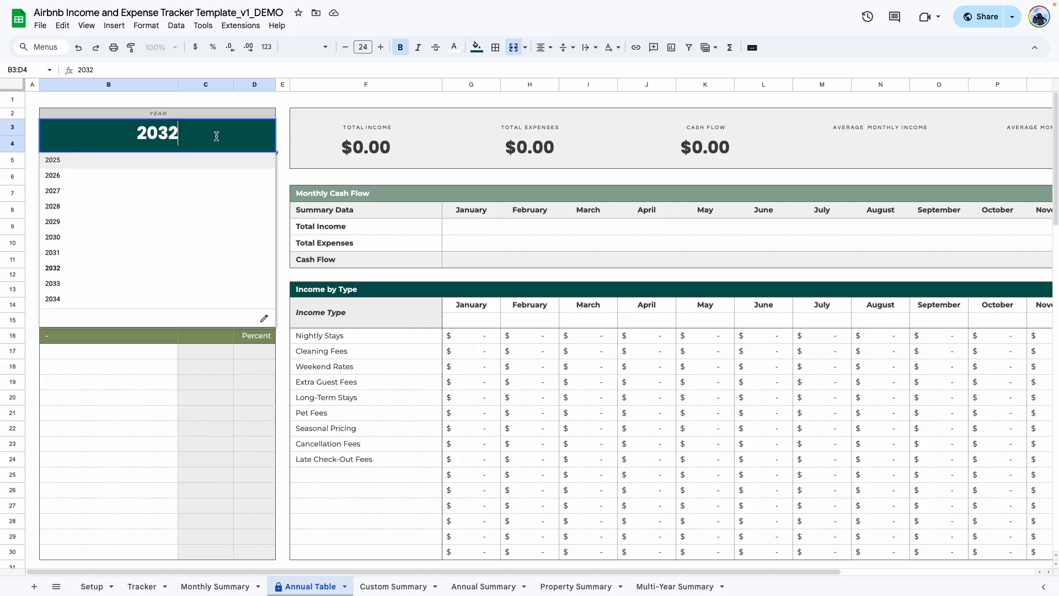
{"action": "left_click", "coordinate": [61, 161]}
{"action": "left_click", "coordinate": [403, 399]}
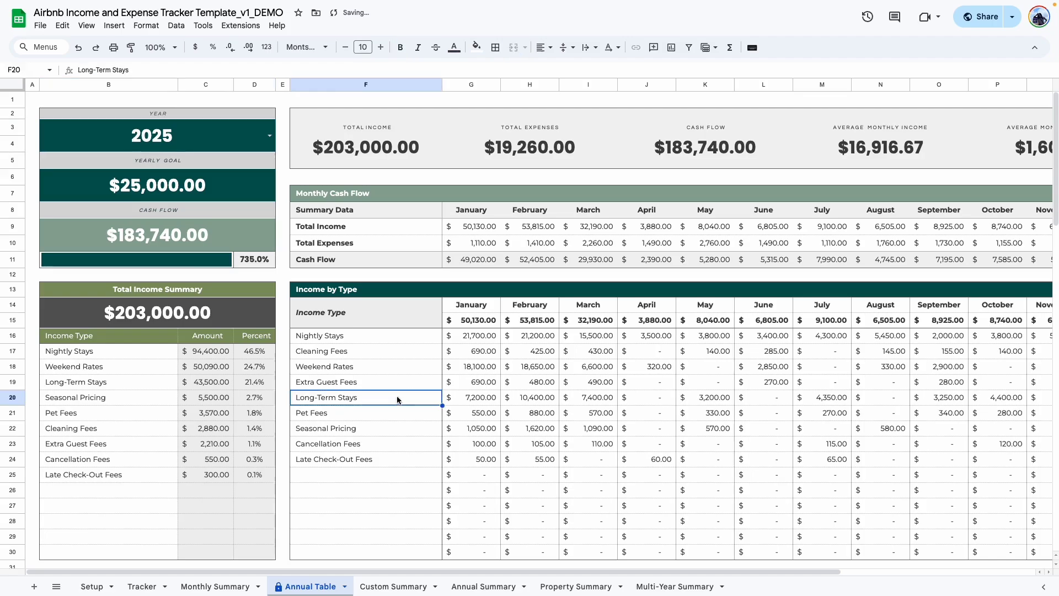
Step: Check the Annual Table's yearly goal against the cash flow goals on the Setup sheet, and review the annual income and expense totals
{"action": "left_click", "coordinate": [198, 197]}
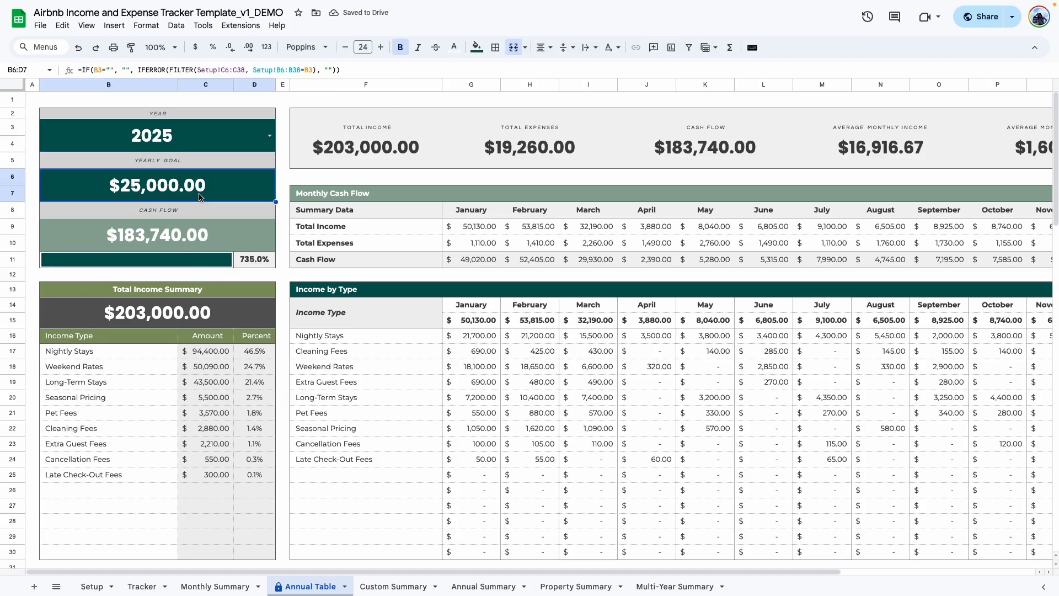
{"action": "left_click", "coordinate": [81, 590]}
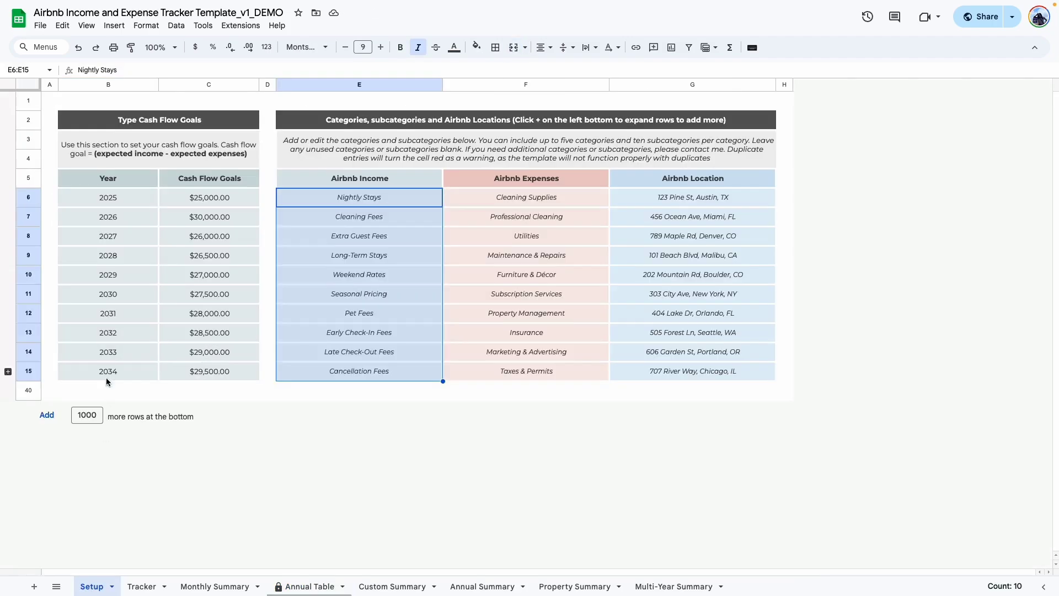
{"action": "left_click", "coordinate": [306, 587]}
{"action": "left_click", "coordinate": [170, 239]}
{"action": "left_click", "coordinate": [358, 383]}
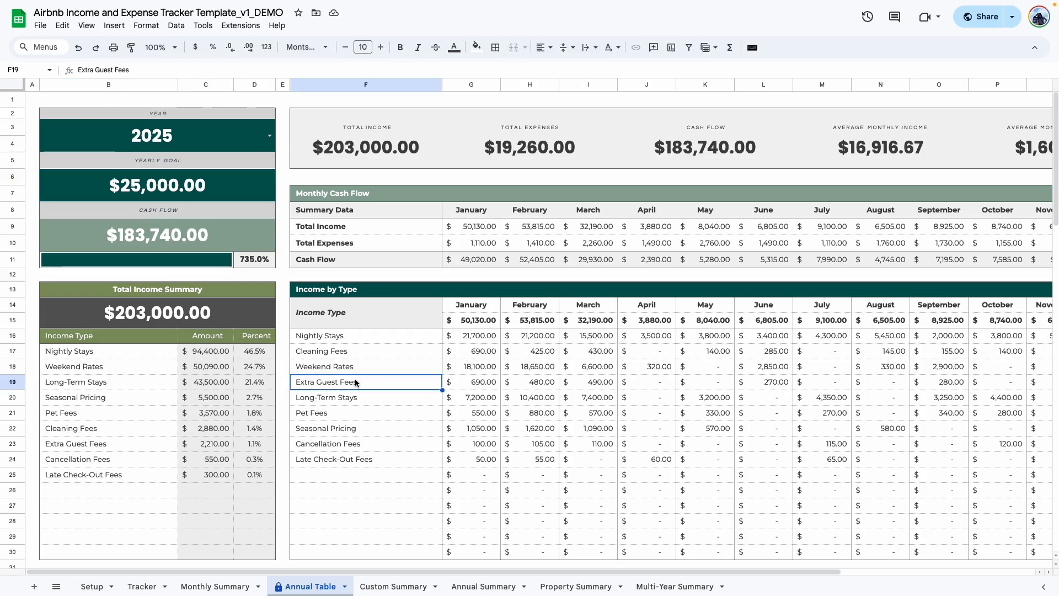
{"action": "left_click", "coordinate": [331, 149]}
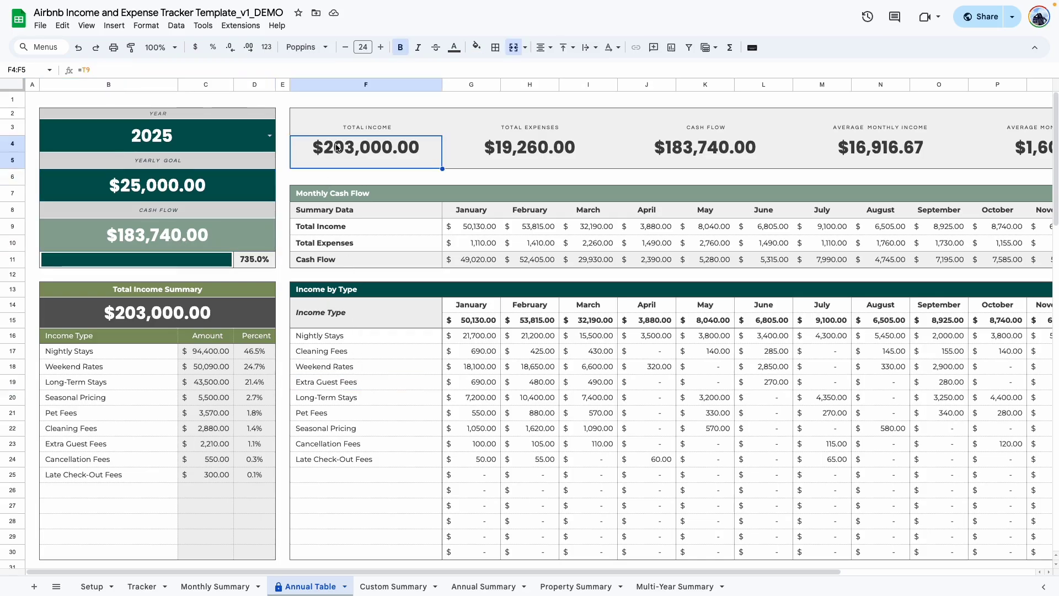
{"action": "left_click", "coordinate": [502, 151]}
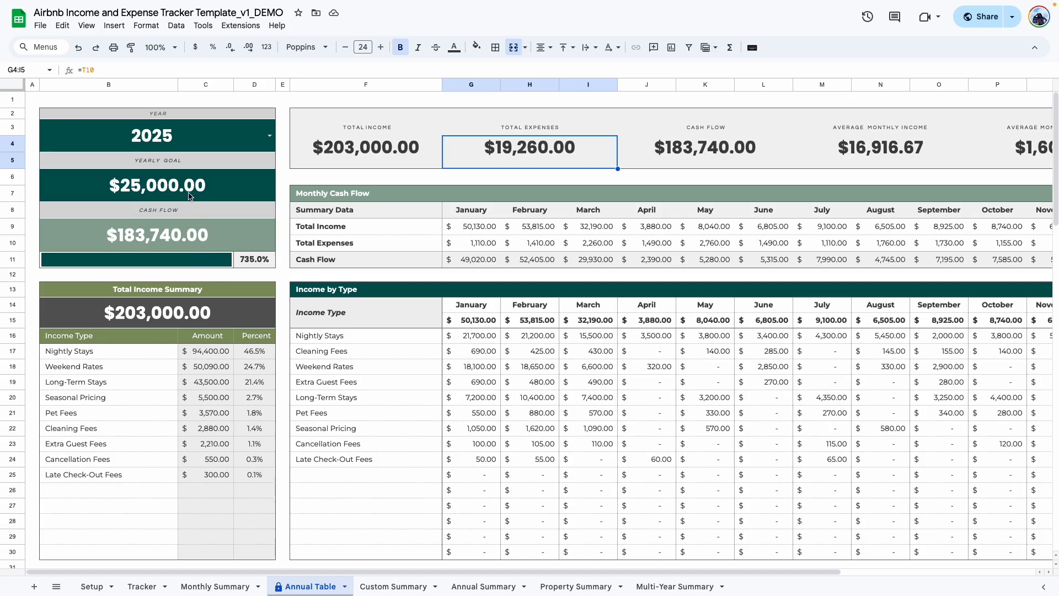
Step: Set the 2025 cash flow goal on the Setup sheet to $250,000 and check the goal progress bar in the Annual Table
{"action": "left_click", "coordinate": [92, 586]}
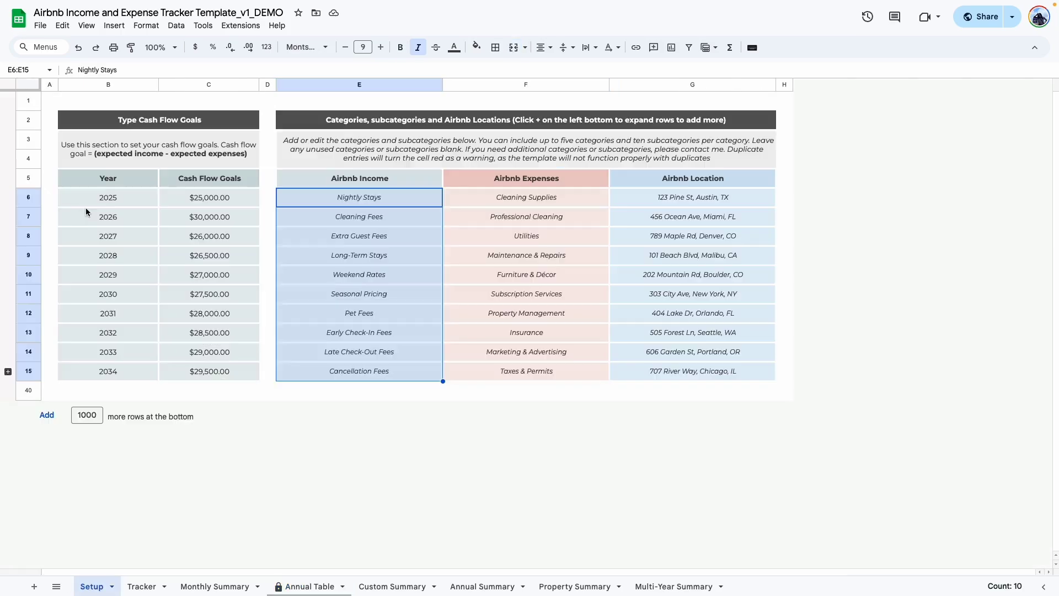
{"action": "left_click", "coordinate": [186, 190]}
{"action": "double_click", "coordinate": [227, 196]}
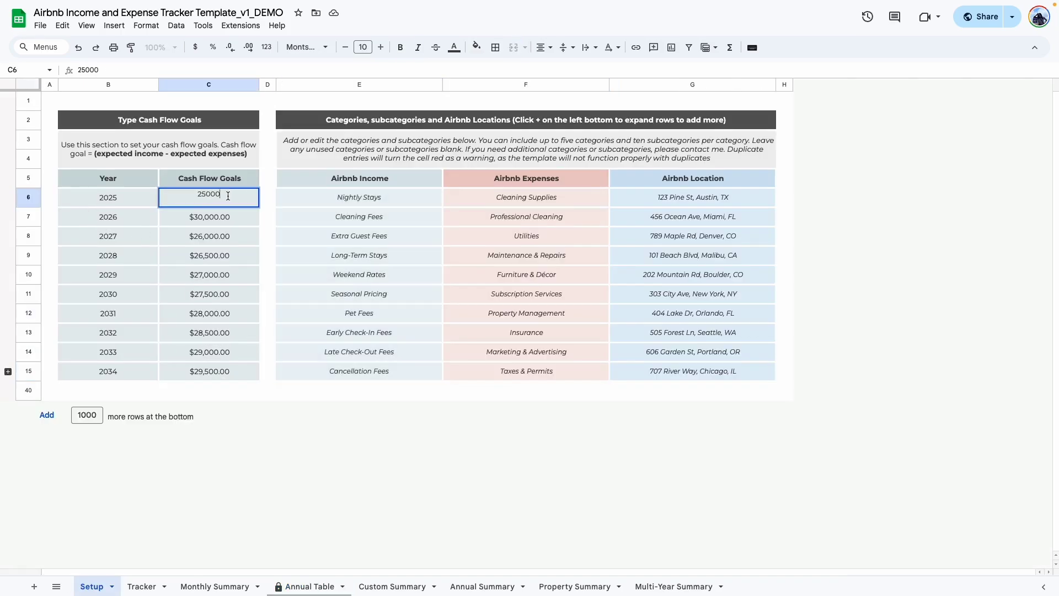
{"action": "type", "text": "0"}
{"action": "key", "text": "Return"}
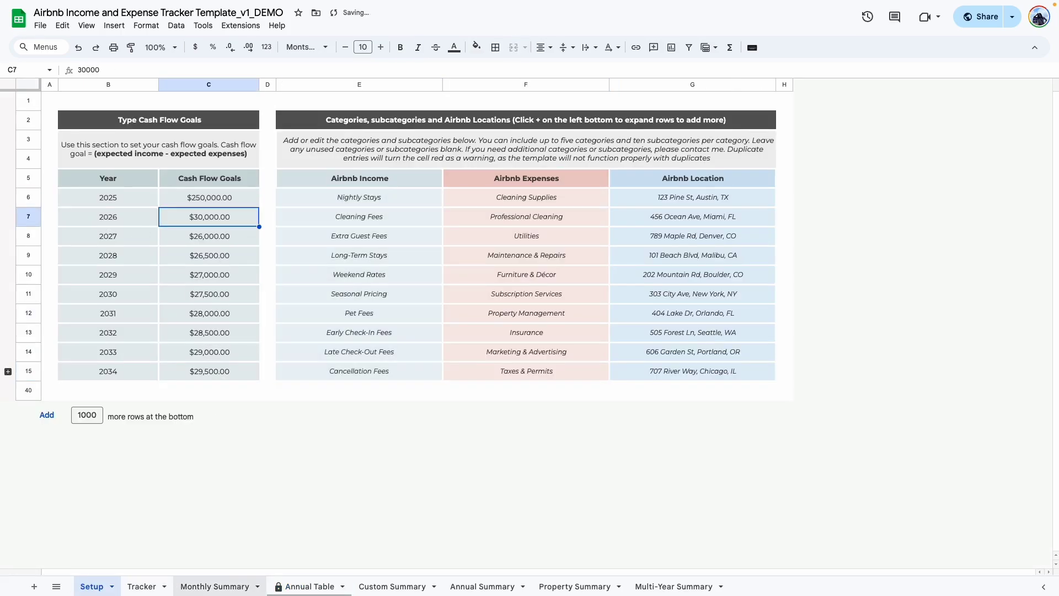
{"action": "left_click", "coordinate": [309, 585]}
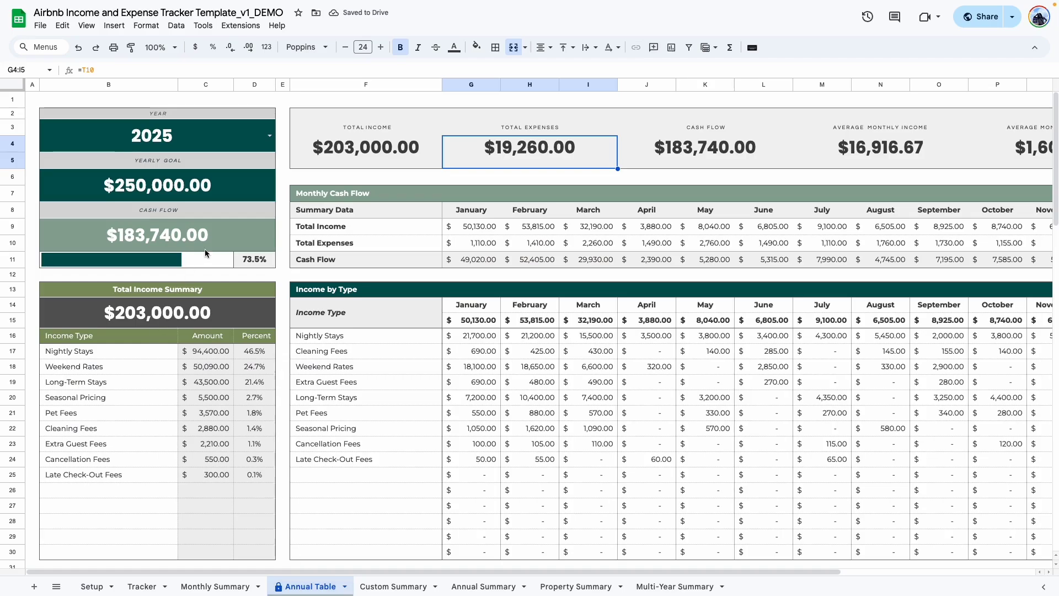
{"action": "left_click", "coordinate": [282, 260]}
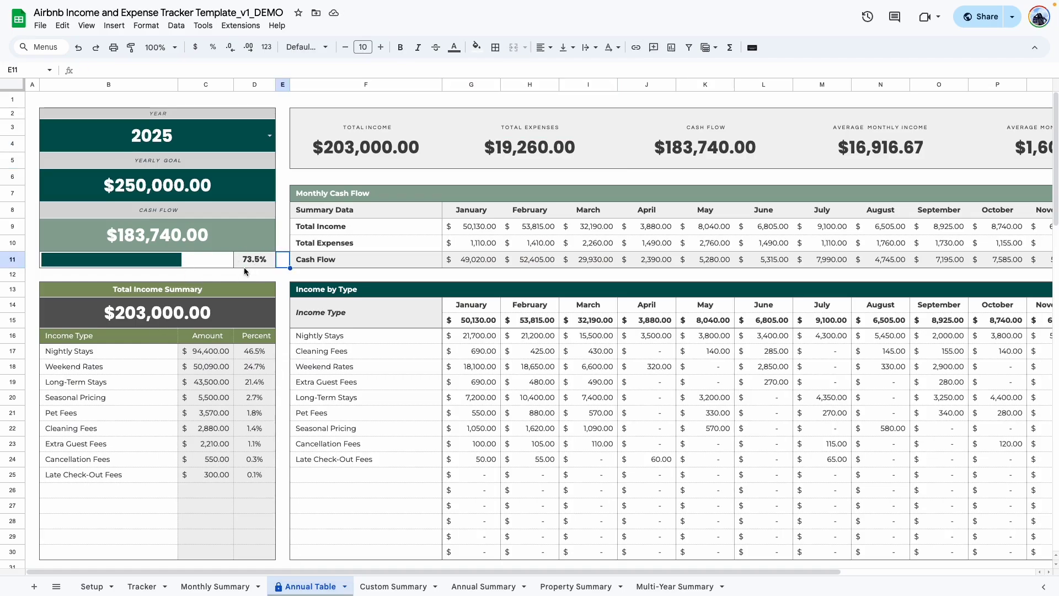
Step: Examine the Total Income Summary with its amount and percentage for each income type
{"action": "left_click", "coordinate": [342, 490]}
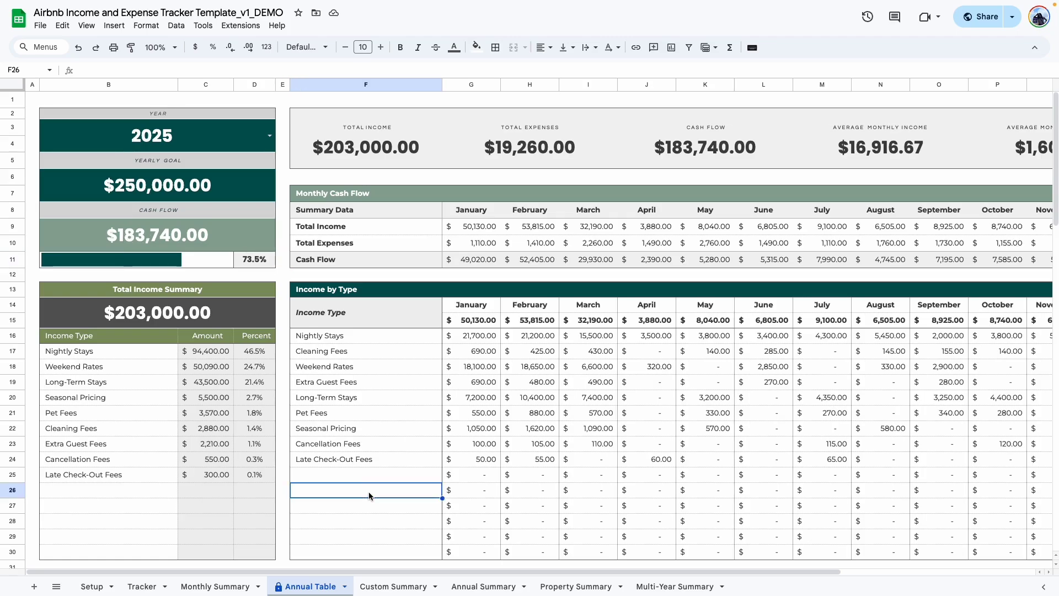
{"action": "scroll", "coordinate": [323, 400], "scroll_direction": "down", "scroll_amount": 1}
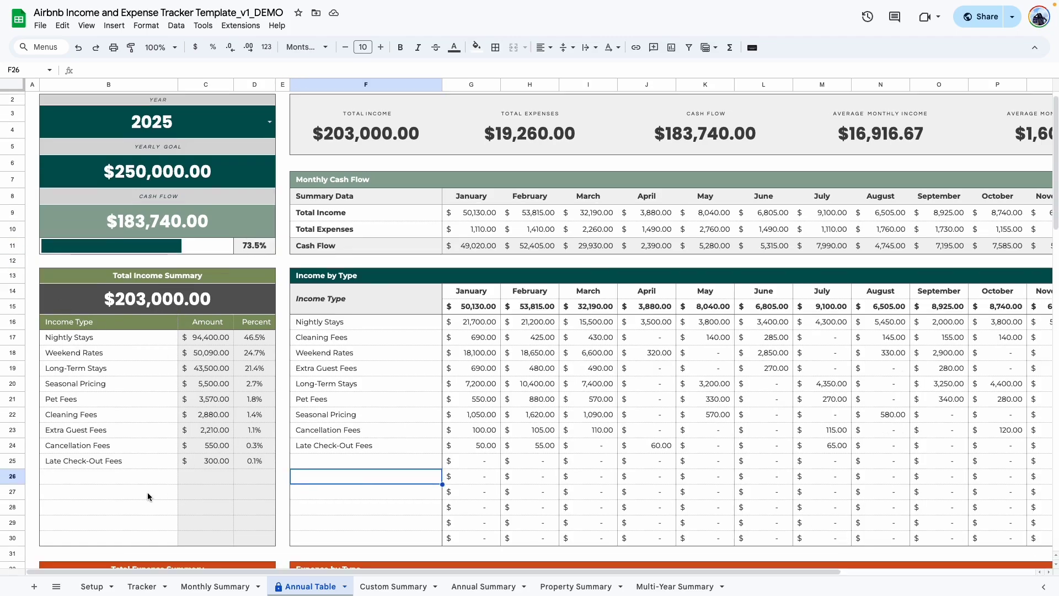
{"action": "scroll", "coordinate": [193, 485], "scroll_direction": "up", "scroll_amount": 1}
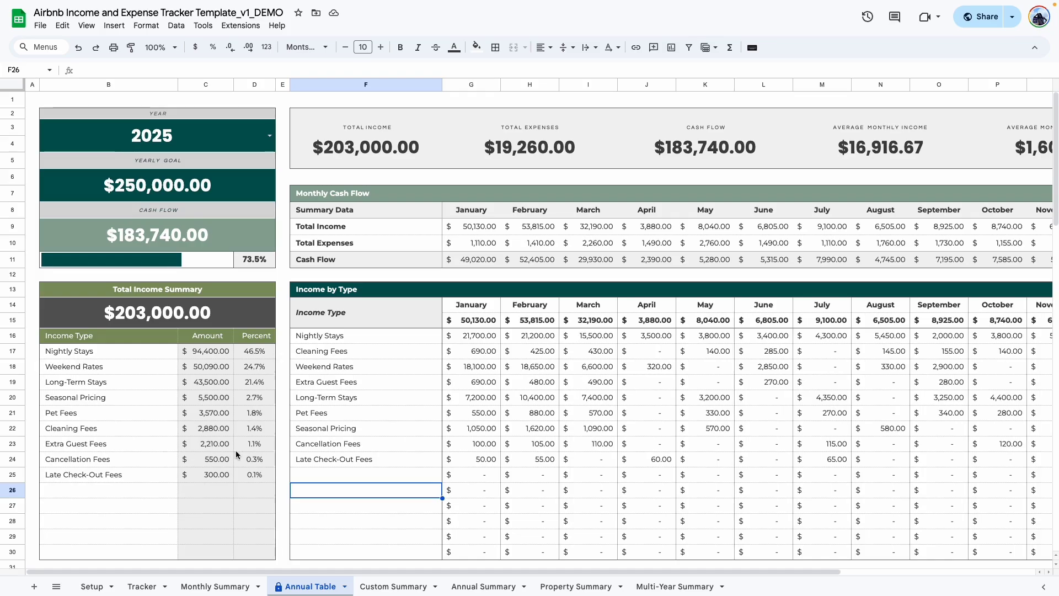
{"action": "scroll", "coordinate": [187, 396], "scroll_direction": "down", "scroll_amount": 3}
{"action": "scroll", "coordinate": [234, 434], "scroll_direction": "up", "scroll_amount": 3}
Step: Examine the Monthly Cash Flow and Income by Type tables from January to December, including their annual summaries
{"action": "scroll", "coordinate": [485, 580], "scroll_direction": "right", "scroll_amount": 2}
{"action": "scroll", "coordinate": [485, 584], "scroll_direction": "right", "scroll_amount": 2}
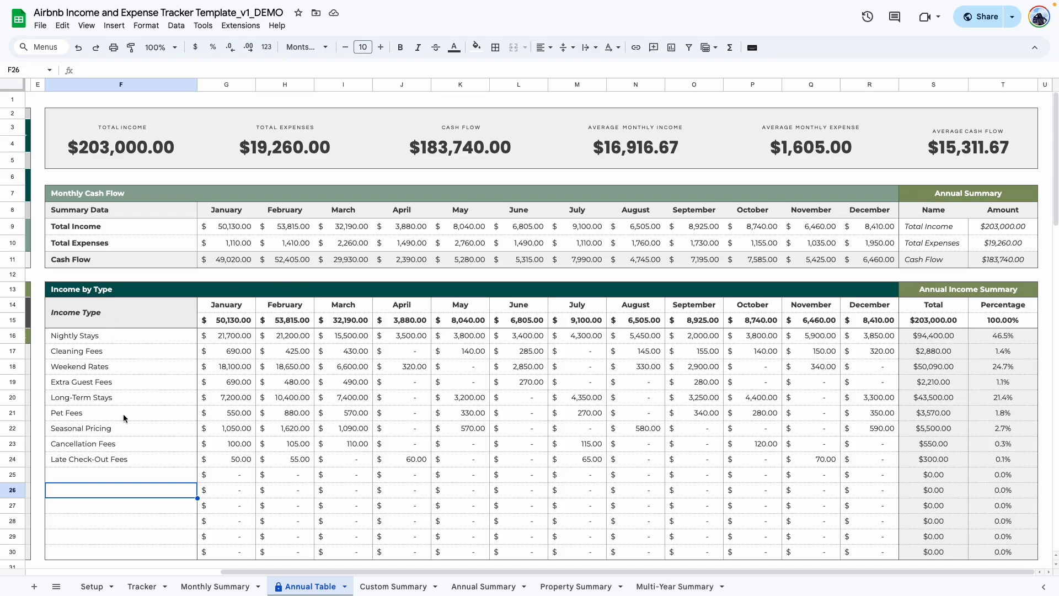
{"action": "scroll", "coordinate": [158, 331], "scroll_direction": "down", "scroll_amount": 5}
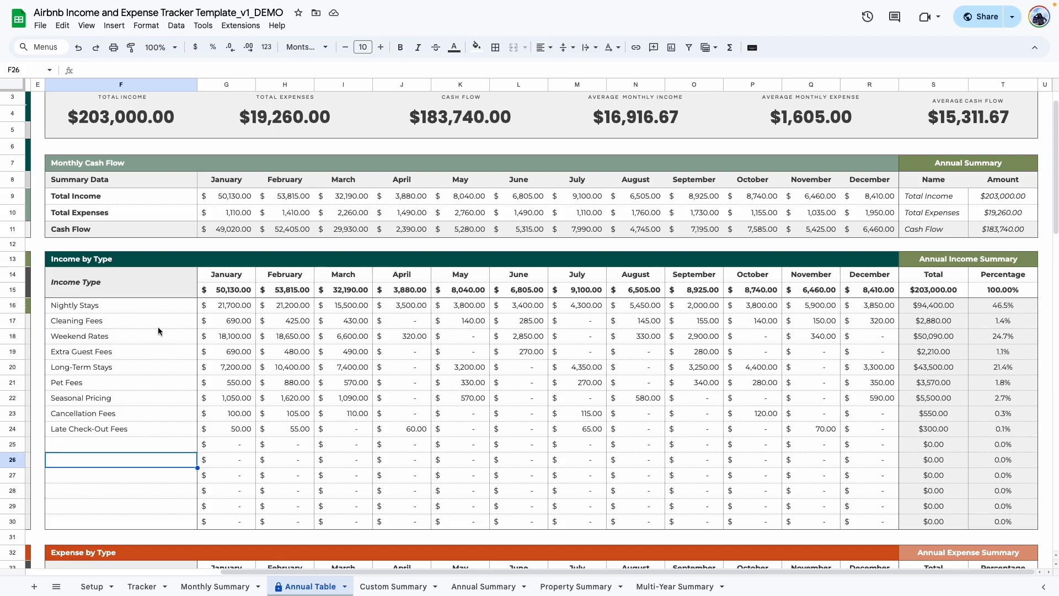
{"action": "scroll", "coordinate": [177, 395], "scroll_direction": "up", "scroll_amount": 5}
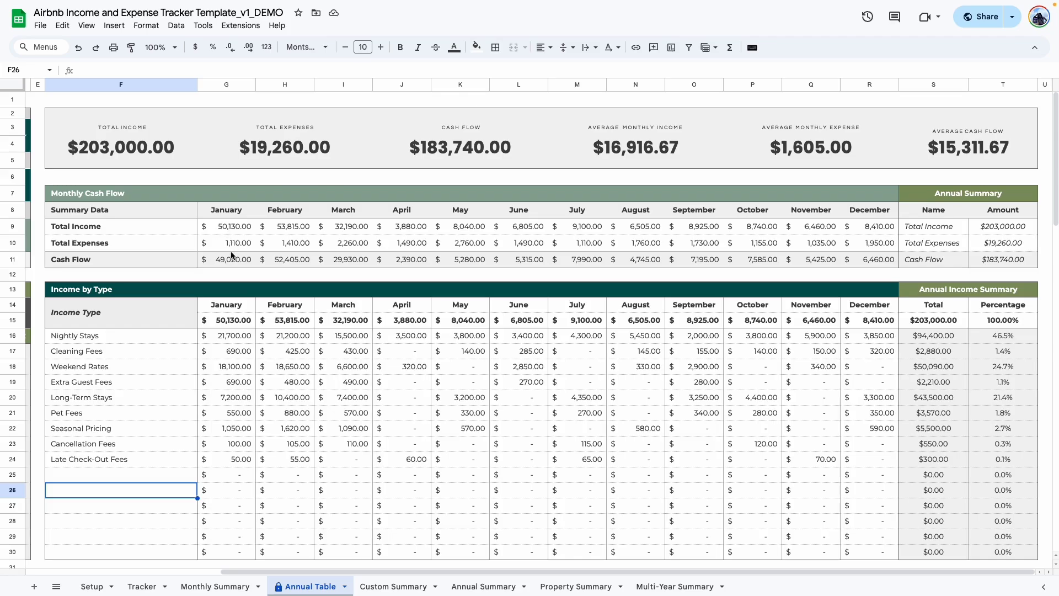
{"action": "left_click_drag", "start_coordinate": [243, 260], "coordinate": [938, 260]}
{"action": "left_click", "coordinate": [464, 414]}
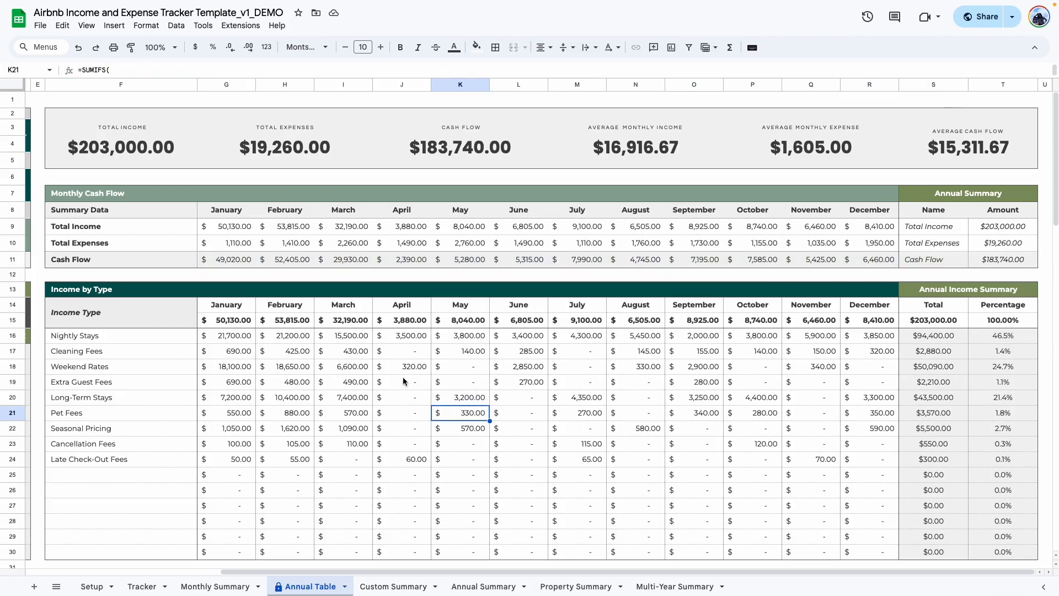
Step: Examine the Expense by Type table and the Total Expense Summary for the year
{"action": "scroll", "coordinate": [403, 376], "scroll_direction": "down", "scroll_amount": 10}
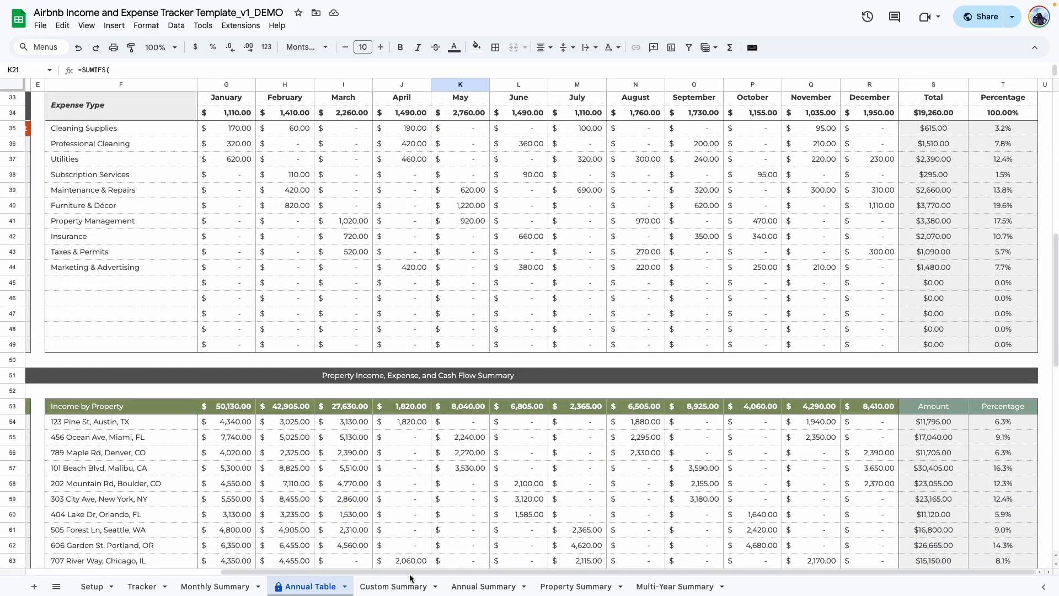
{"action": "left_click_drag", "start_coordinate": [412, 573], "coordinate": [217, 573]}
{"action": "scroll", "coordinate": [310, 420], "scroll_direction": "down", "scroll_amount": 4}
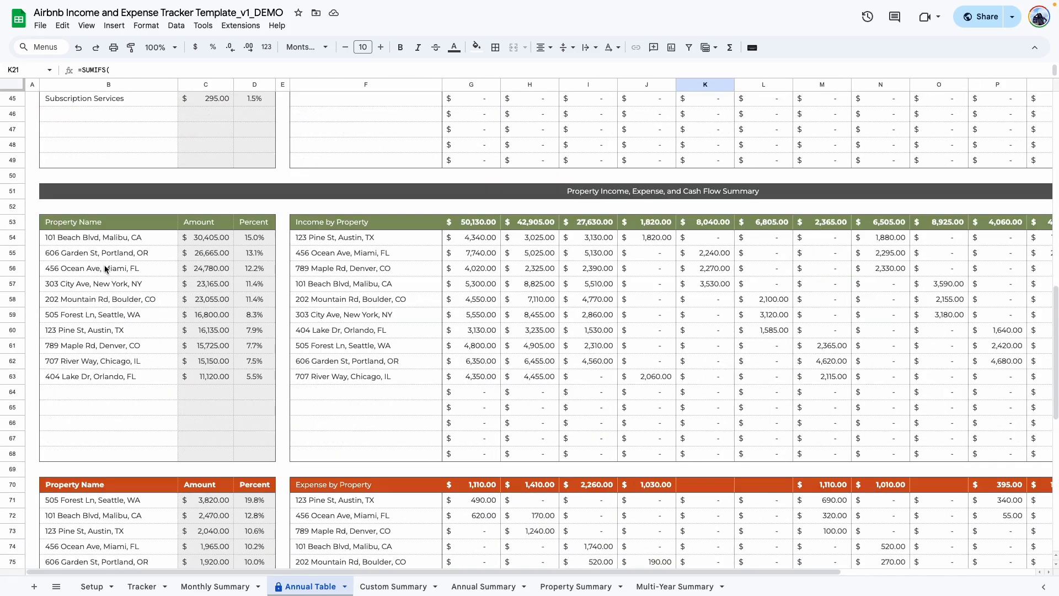
{"action": "scroll", "coordinate": [113, 405], "scroll_direction": "up", "scroll_amount": 1}
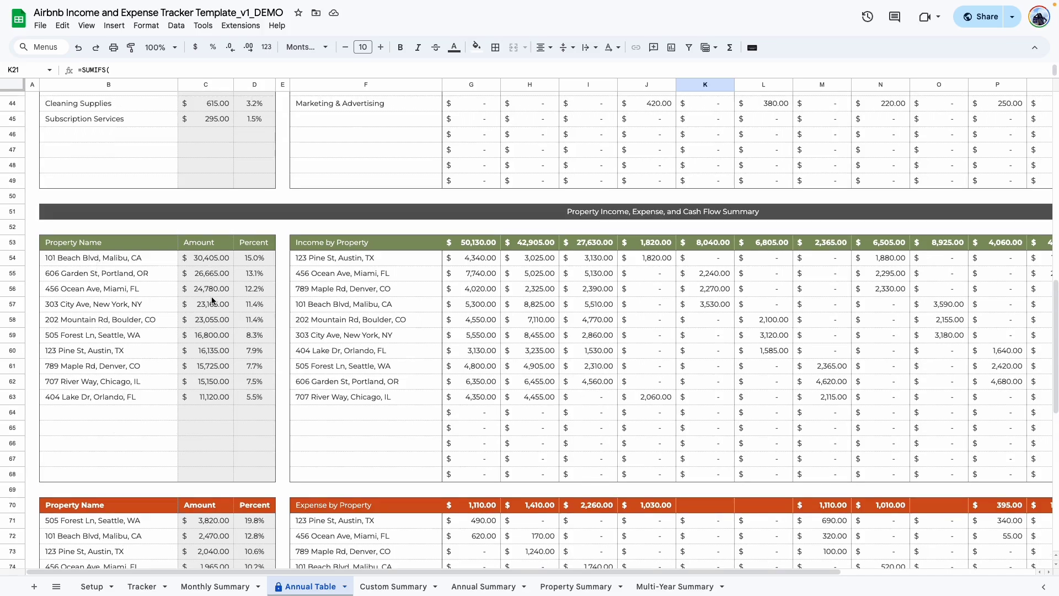
{"action": "scroll", "coordinate": [212, 301], "scroll_direction": "up", "scroll_amount": 14}
{"action": "scroll", "coordinate": [166, 248], "scroll_direction": "down", "scroll_amount": 9}
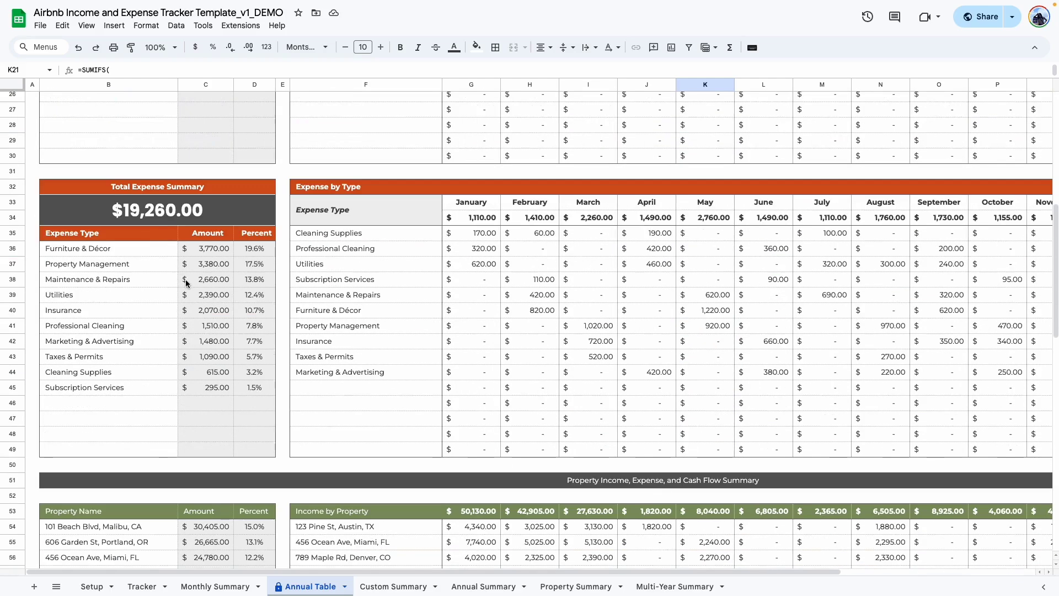
Step: Examine the Income by Property and Expense by Property tables with their ranked property amounts and percentages
{"action": "scroll", "coordinate": [127, 261], "scroll_direction": "down", "scroll_amount": 5}
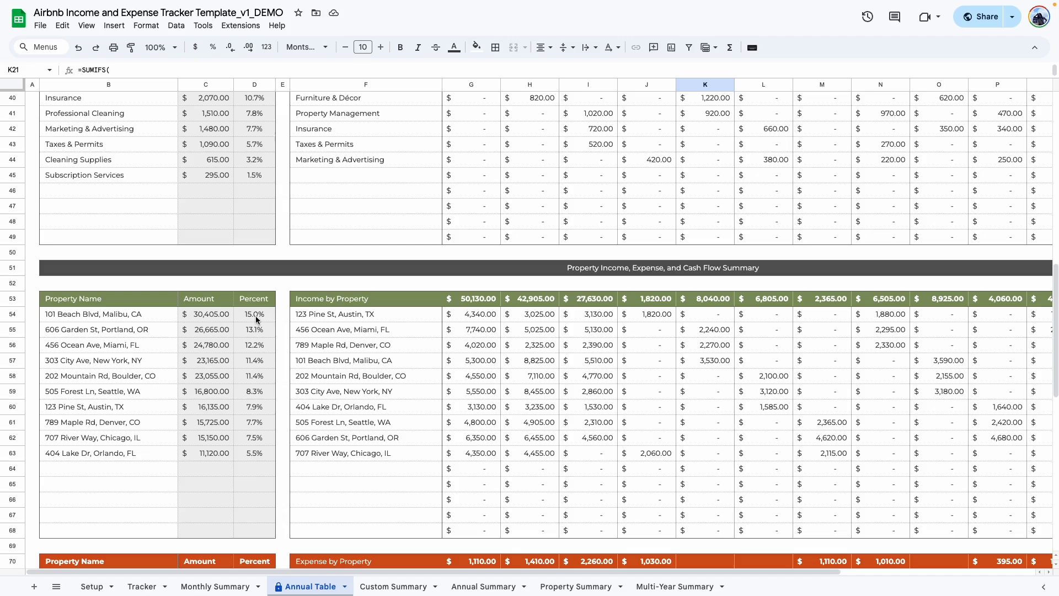
{"action": "scroll", "coordinate": [120, 326], "scroll_direction": "down", "scroll_amount": 1}
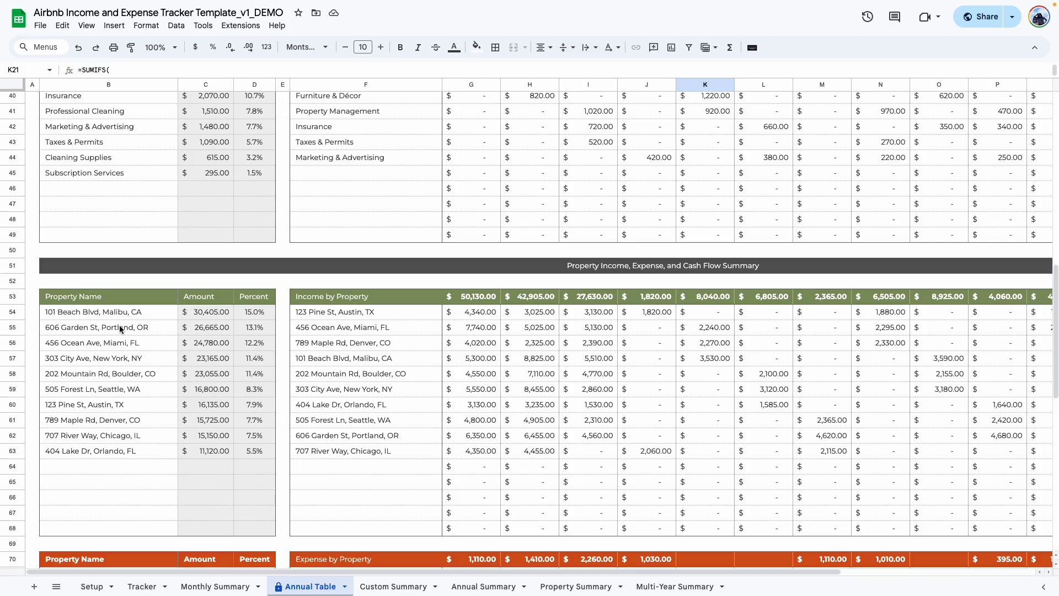
{"action": "left_click", "coordinate": [121, 330]}
{"action": "scroll", "coordinate": [246, 362], "scroll_direction": "down", "scroll_amount": 5}
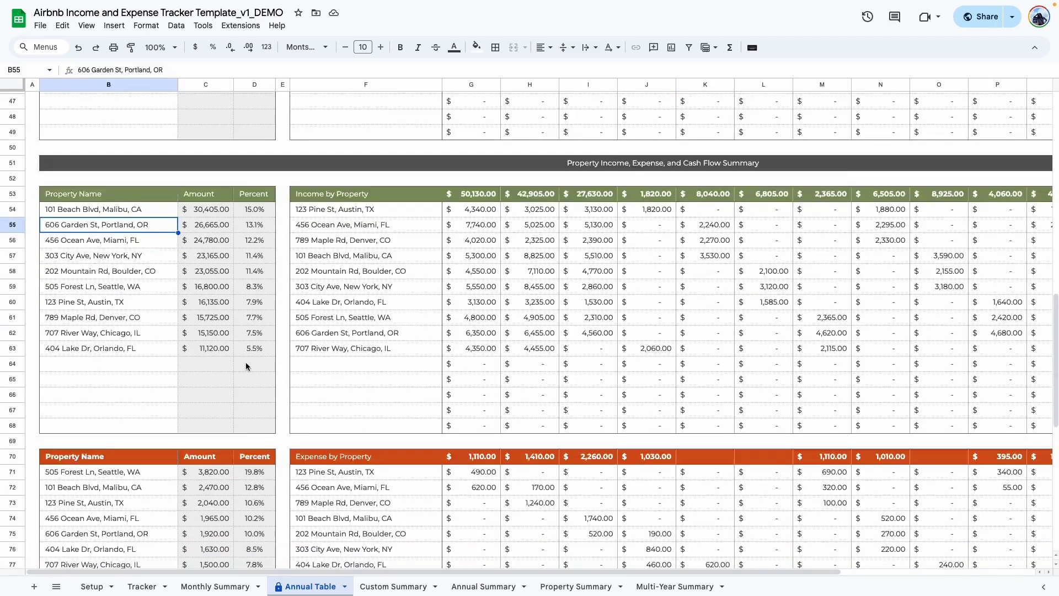
{"action": "scroll", "coordinate": [245, 360], "scroll_direction": "down", "scroll_amount": 1}
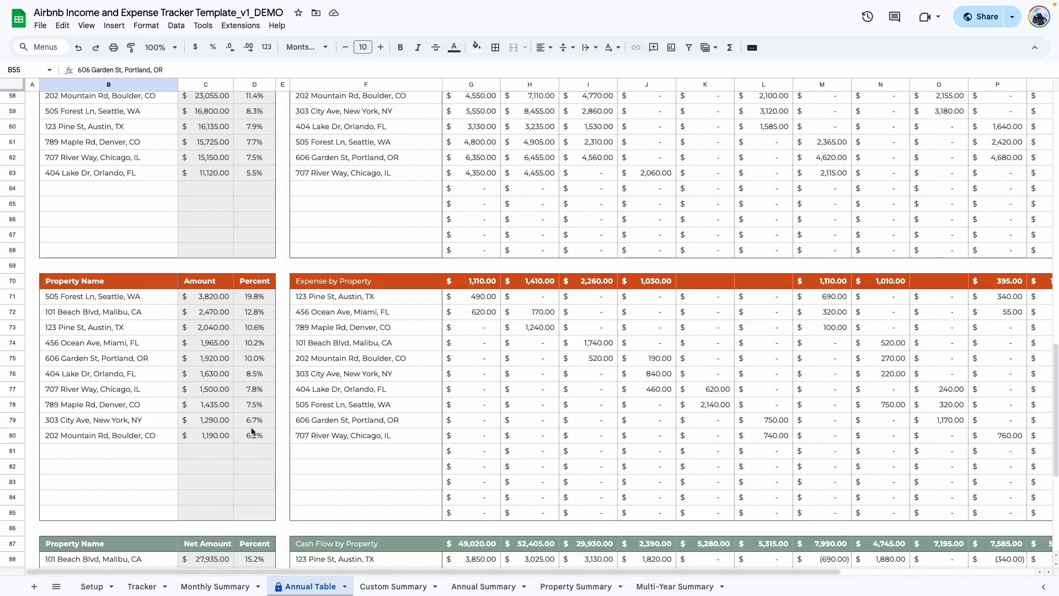
Step: Examine the ranked property lists beside the Income by Property and Expense by Property tables in the Annual Table
{"action": "left_click", "coordinate": [141, 188]}
{"action": "scroll", "coordinate": [140, 188], "scroll_direction": "up", "scroll_amount": 3}
{"action": "left_click_drag", "start_coordinate": [146, 160], "coordinate": [147, 369]}
{"action": "left_click_drag", "start_coordinate": [145, 158], "coordinate": [171, 355]}
{"action": "left_click", "coordinate": [172, 359]}
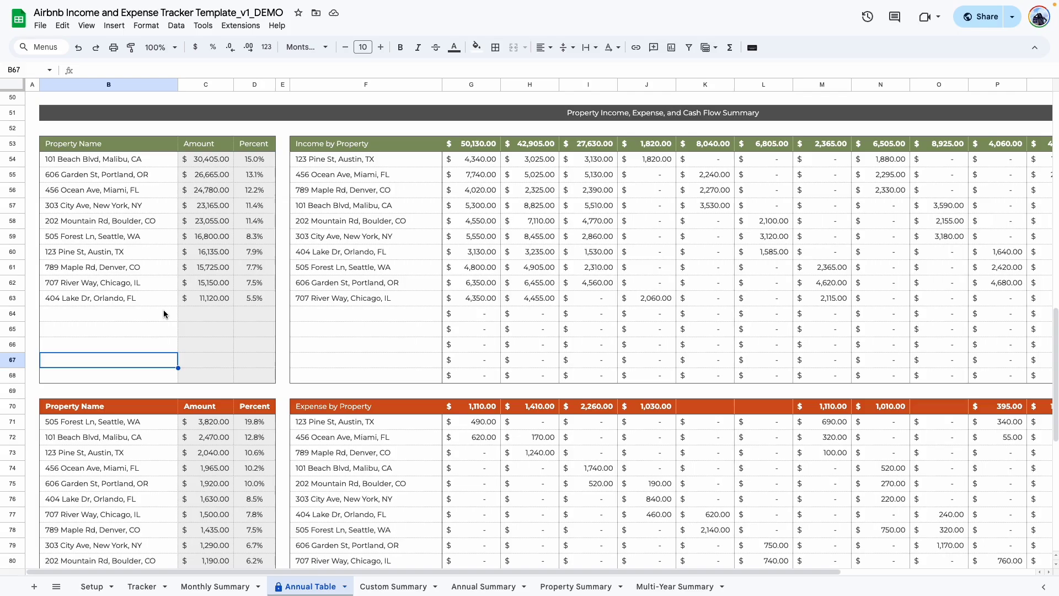
{"action": "scroll", "coordinate": [164, 310], "scroll_direction": "up", "scroll_amount": 5}
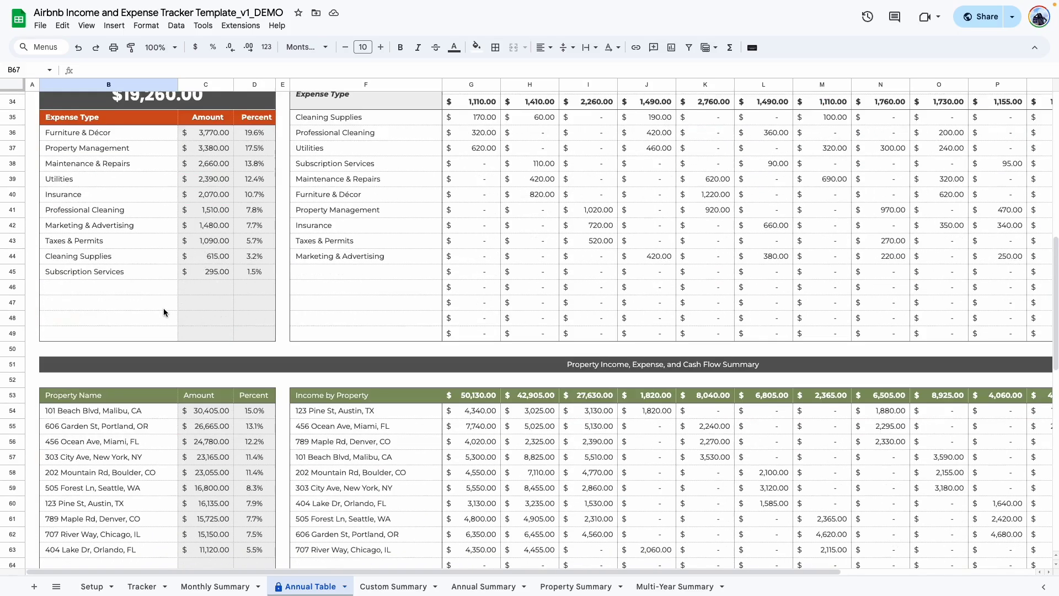
{"action": "scroll", "coordinate": [163, 307], "scroll_direction": "down", "scroll_amount": 5}
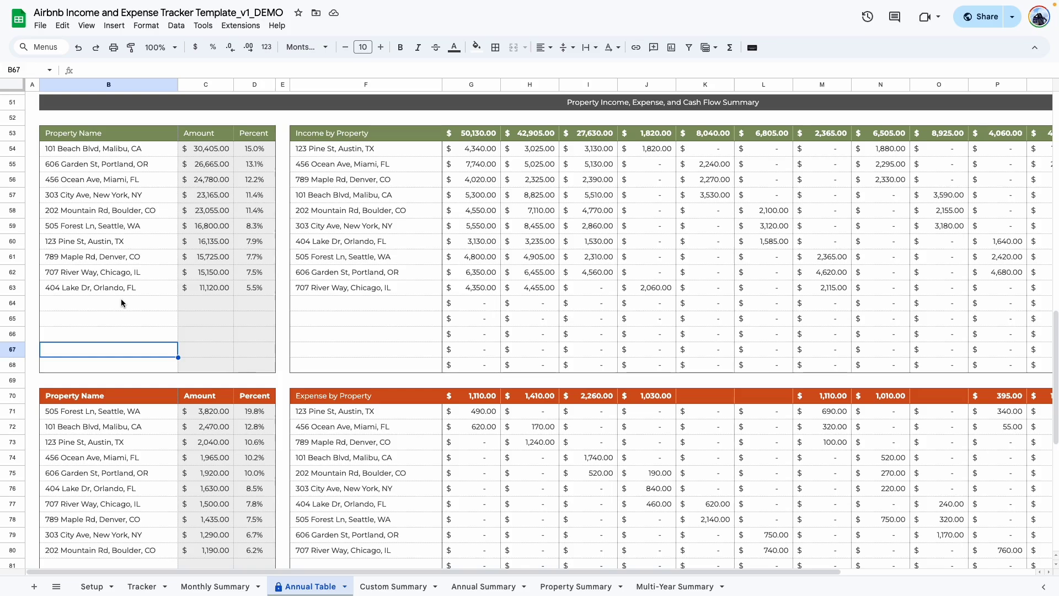
{"action": "scroll", "coordinate": [120, 299], "scroll_direction": "down", "scroll_amount": 1}
{"action": "scroll", "coordinate": [121, 299], "scroll_direction": "up", "scroll_amount": 3}
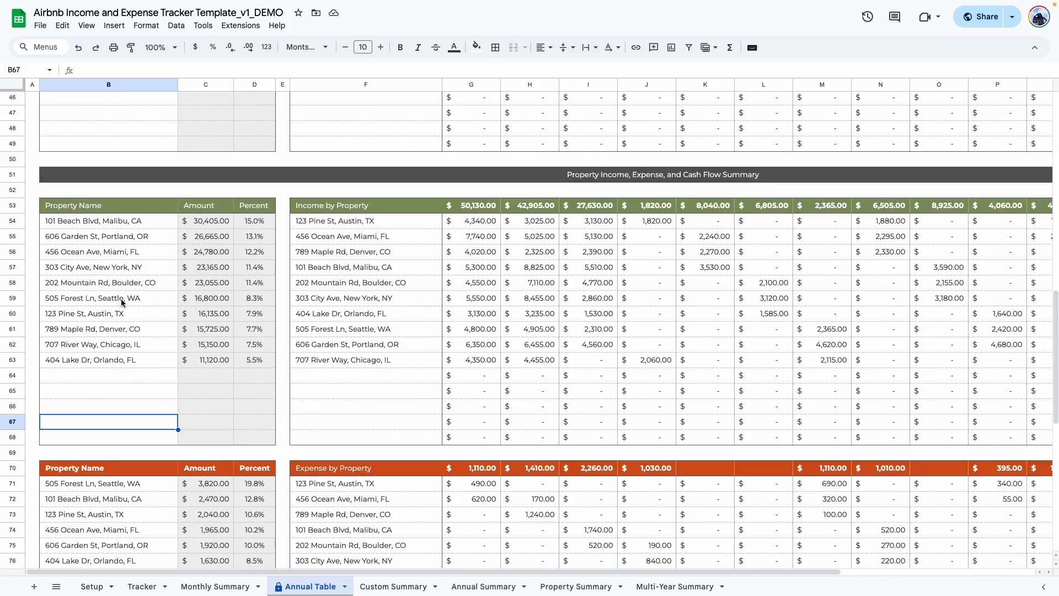
{"action": "scroll", "coordinate": [182, 292], "scroll_direction": "down", "scroll_amount": 5}
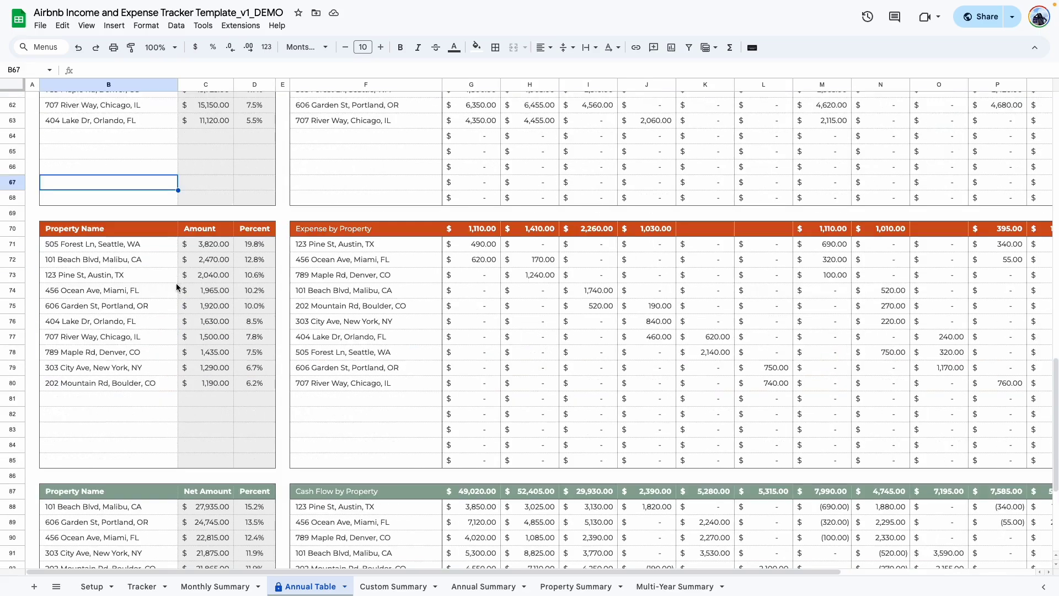
Step: Examine the Cash Flow by Property table with each property's net amount and percentage
{"action": "scroll", "coordinate": [176, 283], "scroll_direction": "down", "scroll_amount": 3}
{"action": "scroll", "coordinate": [185, 400], "scroll_direction": "down", "scroll_amount": 1}
{"action": "scroll", "coordinate": [186, 387], "scroll_direction": "up", "scroll_amount": 1}
{"action": "left_click_drag", "start_coordinate": [107, 339], "coordinate": [158, 489]}
{"action": "left_click", "coordinate": [142, 525]}
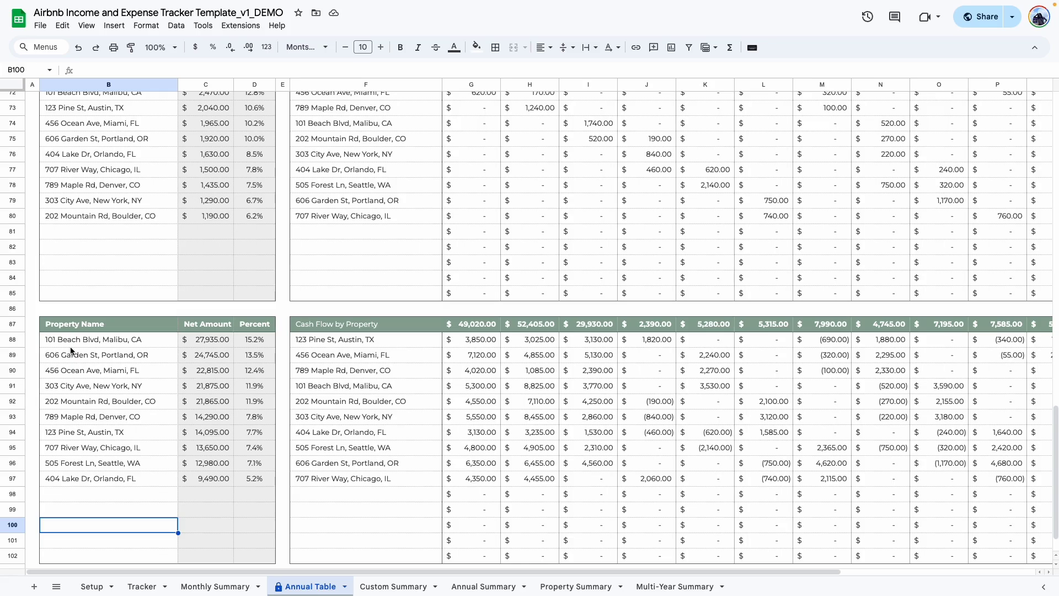
{"action": "scroll", "coordinate": [355, 350], "scroll_direction": "up", "scroll_amount": 3}
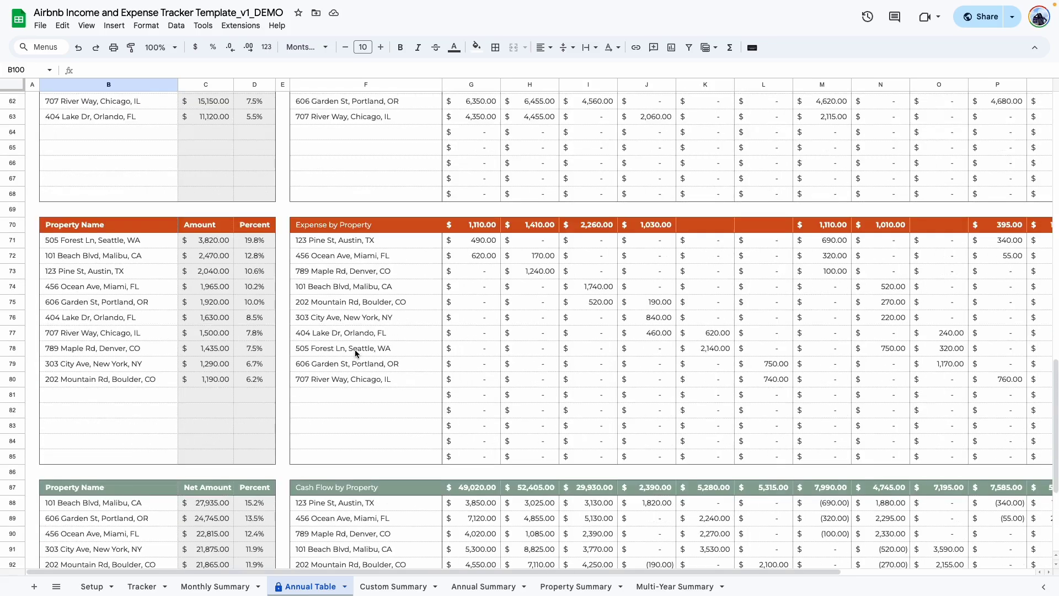
{"action": "scroll", "coordinate": [356, 356], "scroll_direction": "down", "scroll_amount": 5}
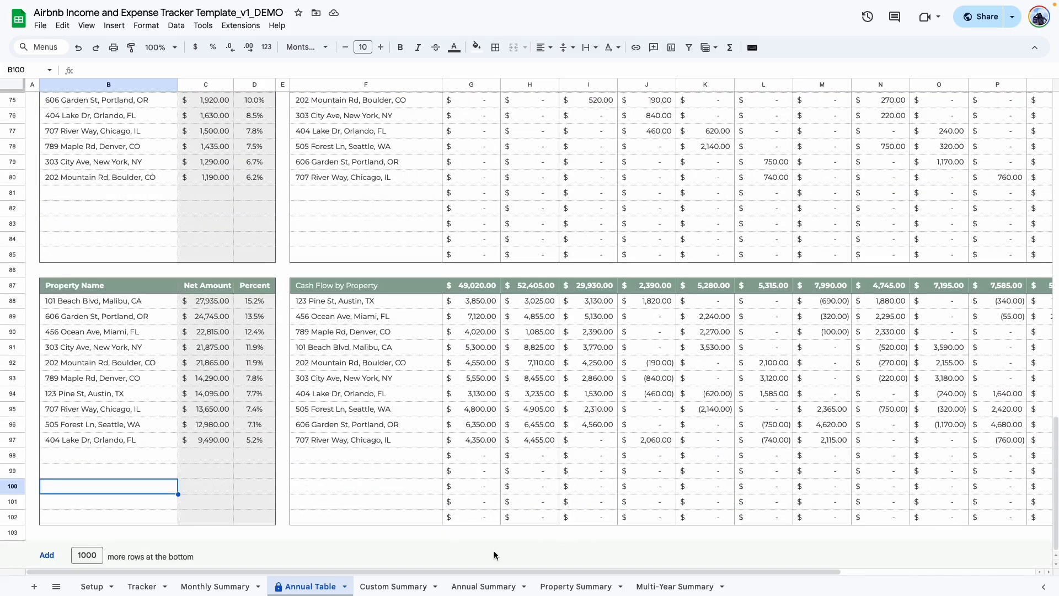
Step: Move the Annual Summary sheet between Annual Table and Custom Summary, review the Annual Table's overview, and open Annual Summary
{"action": "left_click_drag", "start_coordinate": [483, 587], "coordinate": [390, 581]}
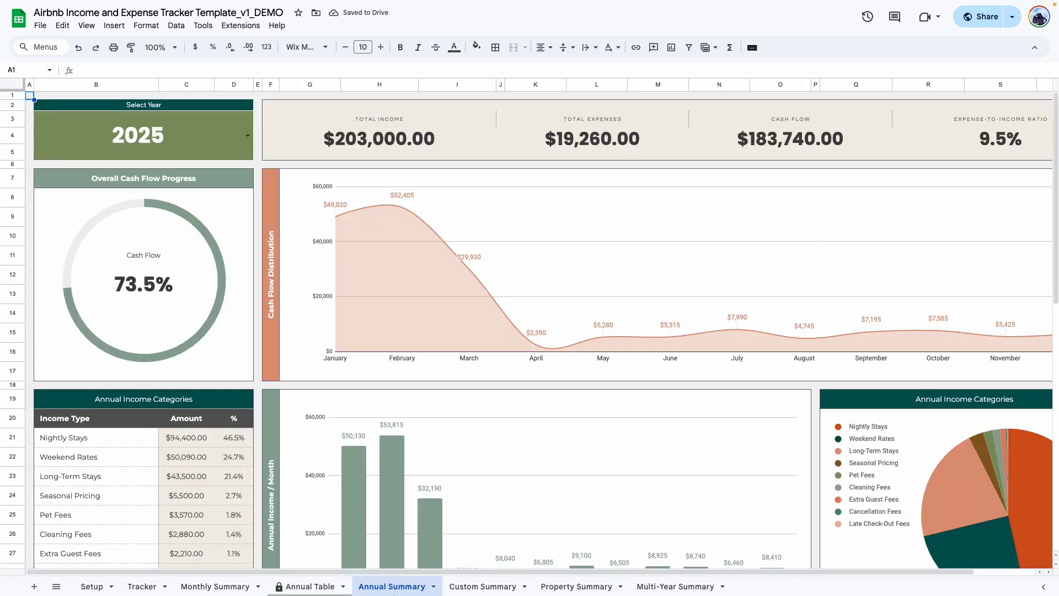
{"action": "left_click", "coordinate": [308, 587]}
{"action": "scroll", "coordinate": [307, 485], "scroll_direction": "up", "scroll_amount": 20}
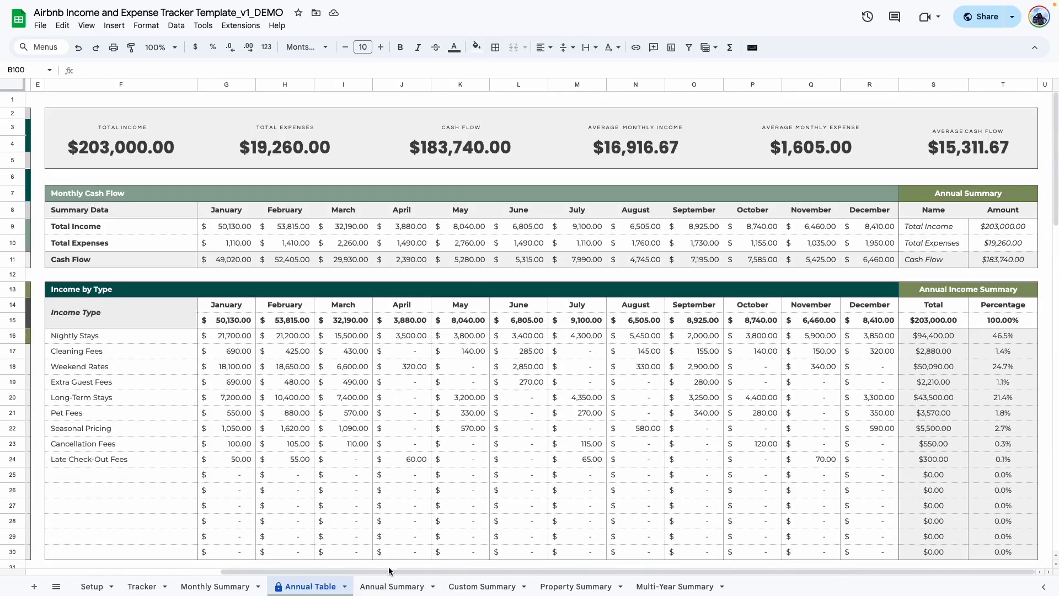
{"action": "left_click", "coordinate": [392, 586]}
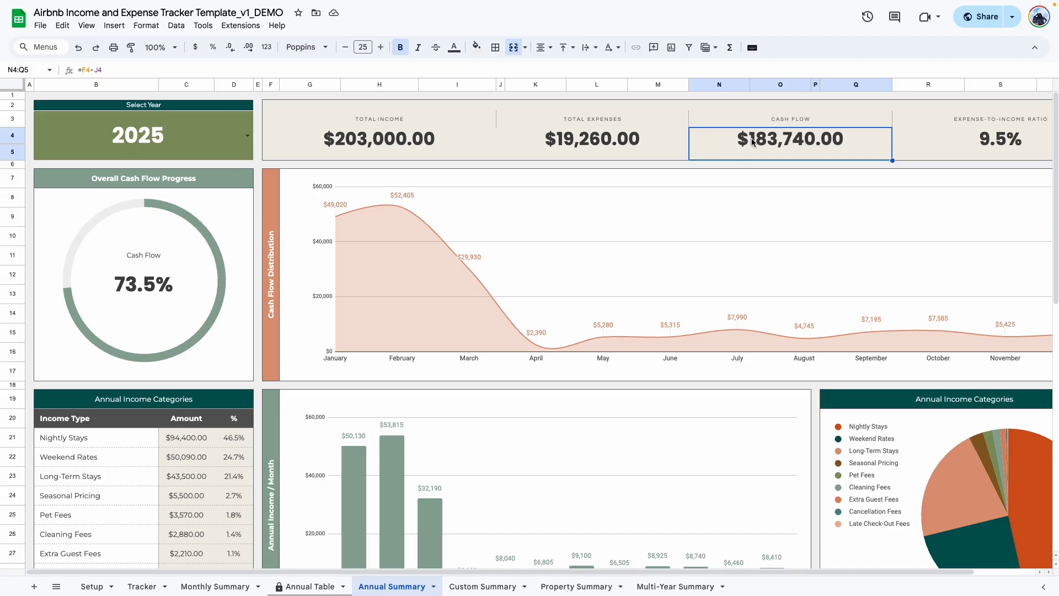
Step: Examine the Annual Summary's selected year, cash flow progress, income and expense category tables, and monthly income and expense charts
{"action": "left_click", "coordinate": [121, 157]}
{"action": "scroll", "coordinate": [236, 282], "scroll_direction": "down", "scroll_amount": 2}
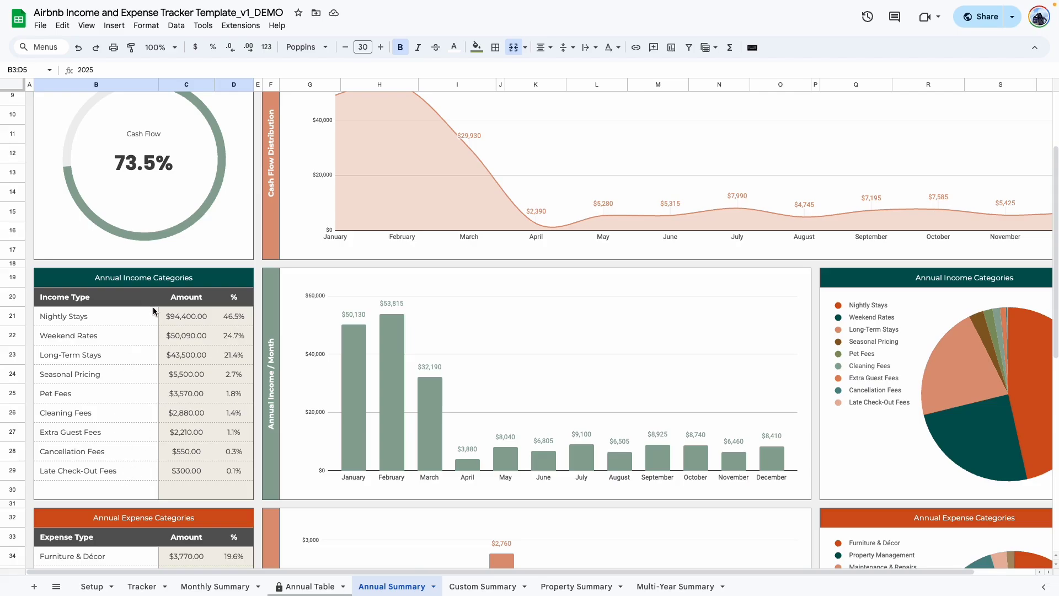
{"action": "scroll", "coordinate": [141, 485], "scroll_direction": "down", "scroll_amount": 7}
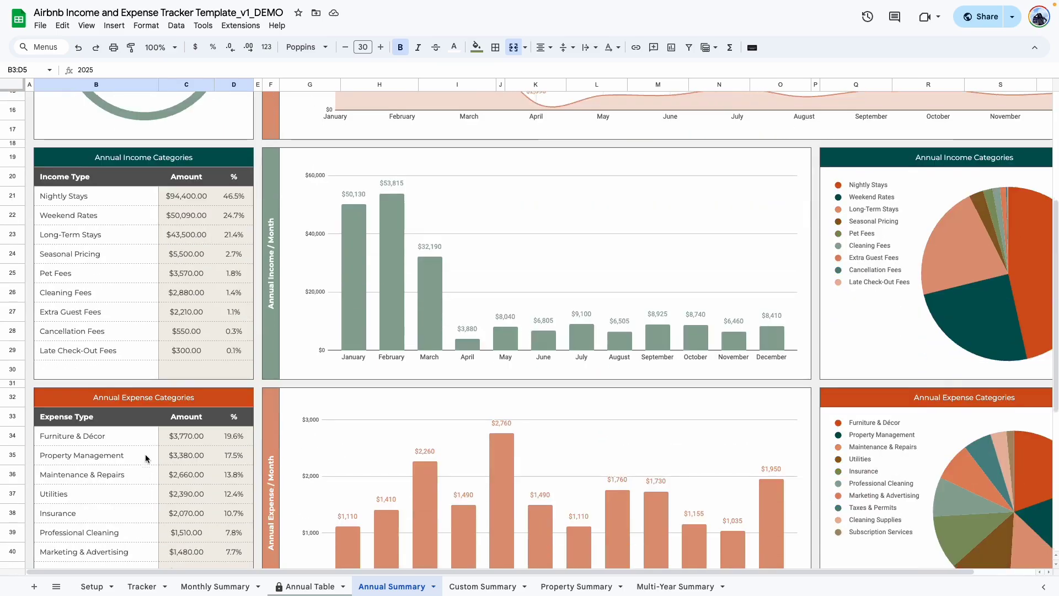
{"action": "scroll", "coordinate": [146, 430], "scroll_direction": "up", "scroll_amount": 10}
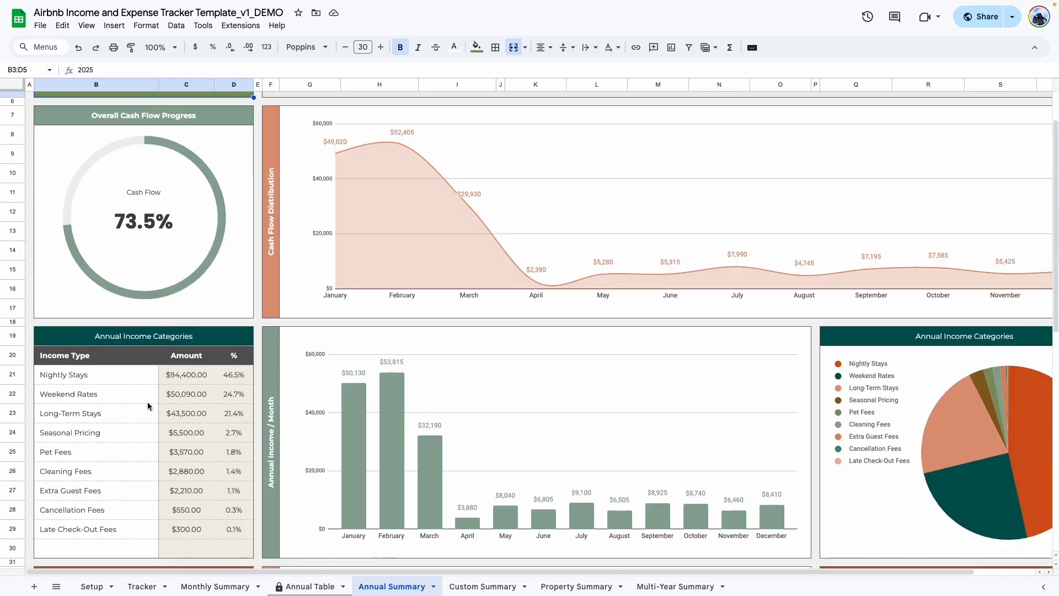
{"action": "scroll", "coordinate": [147, 402], "scroll_direction": "right", "scroll_amount": 2}
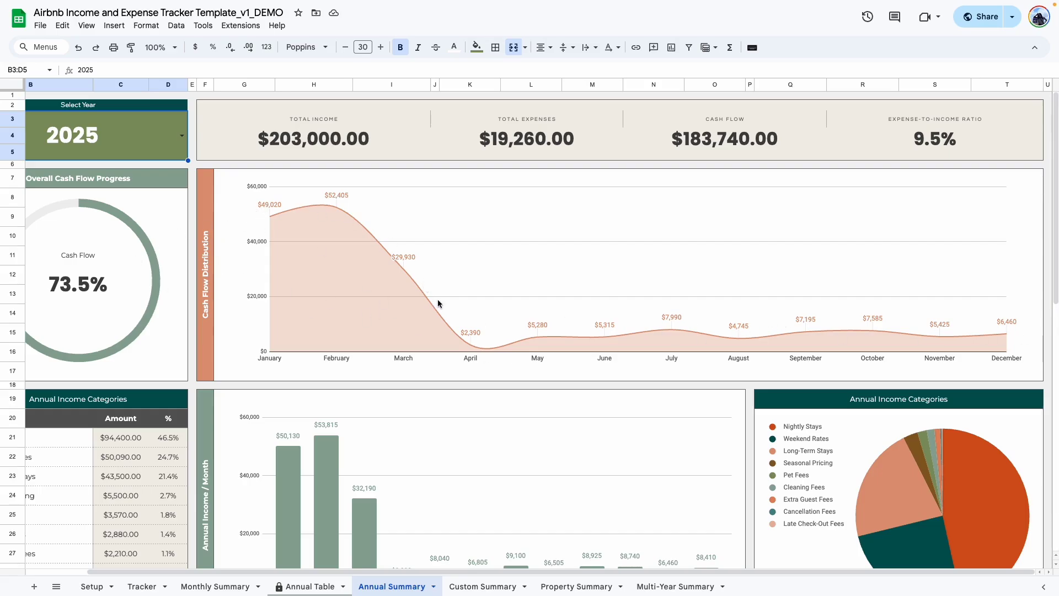
{"action": "scroll", "coordinate": [434, 298], "scroll_direction": "down", "scroll_amount": 4}
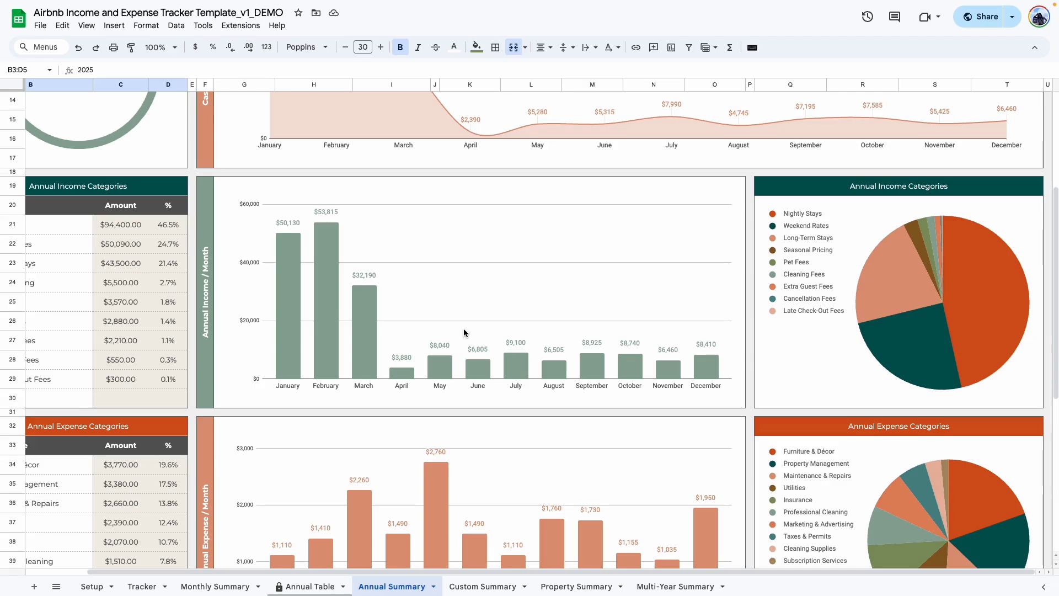
{"action": "scroll", "coordinate": [598, 322], "scroll_direction": "down", "scroll_amount": 3}
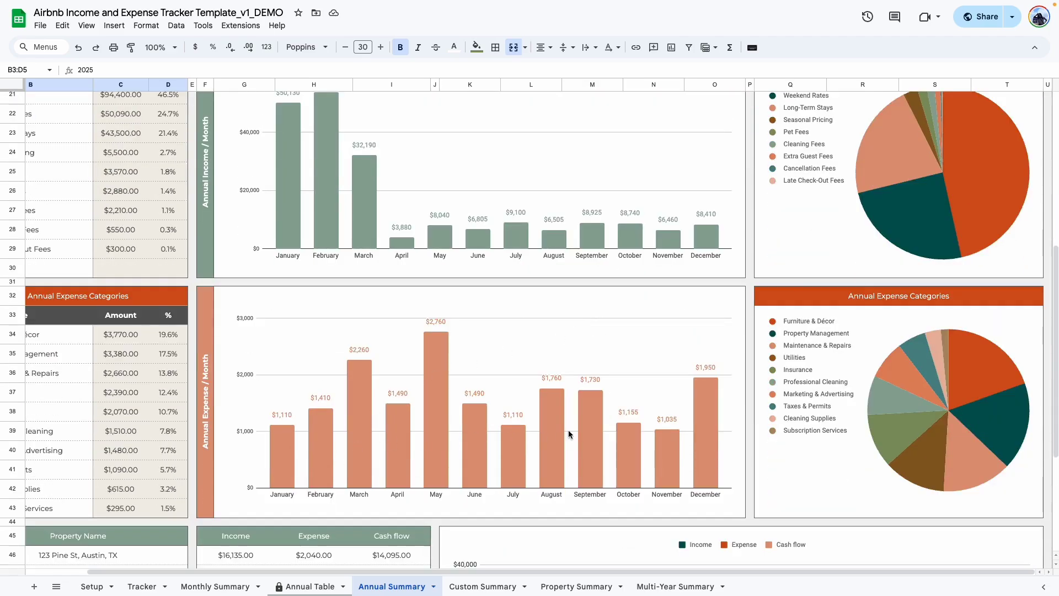
{"action": "scroll", "coordinate": [567, 419], "scroll_direction": "up", "scroll_amount": 2}
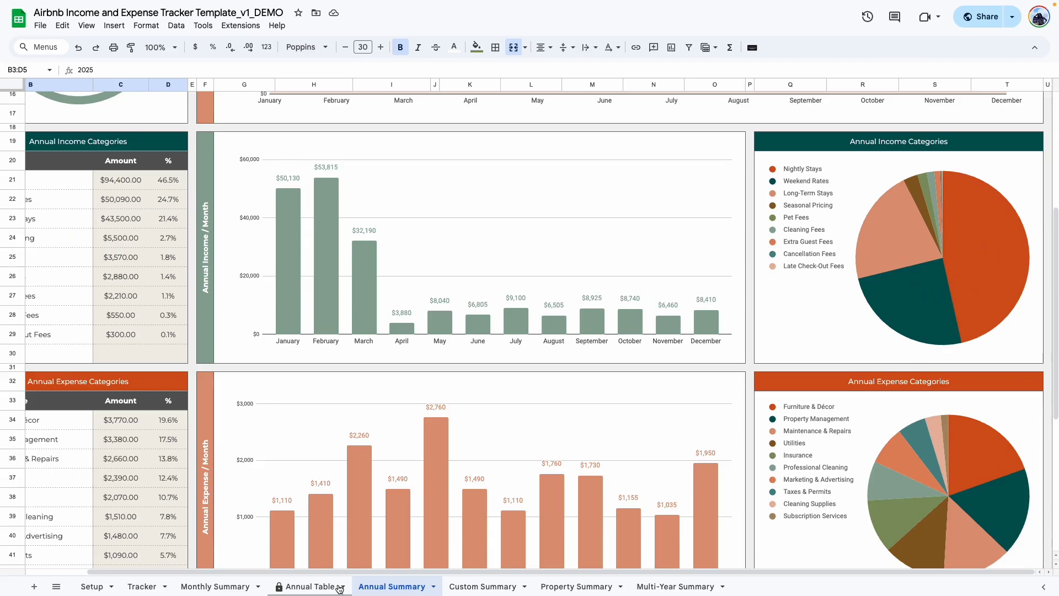
{"action": "scroll", "coordinate": [343, 572], "scroll_direction": "left", "scroll_amount": 2}
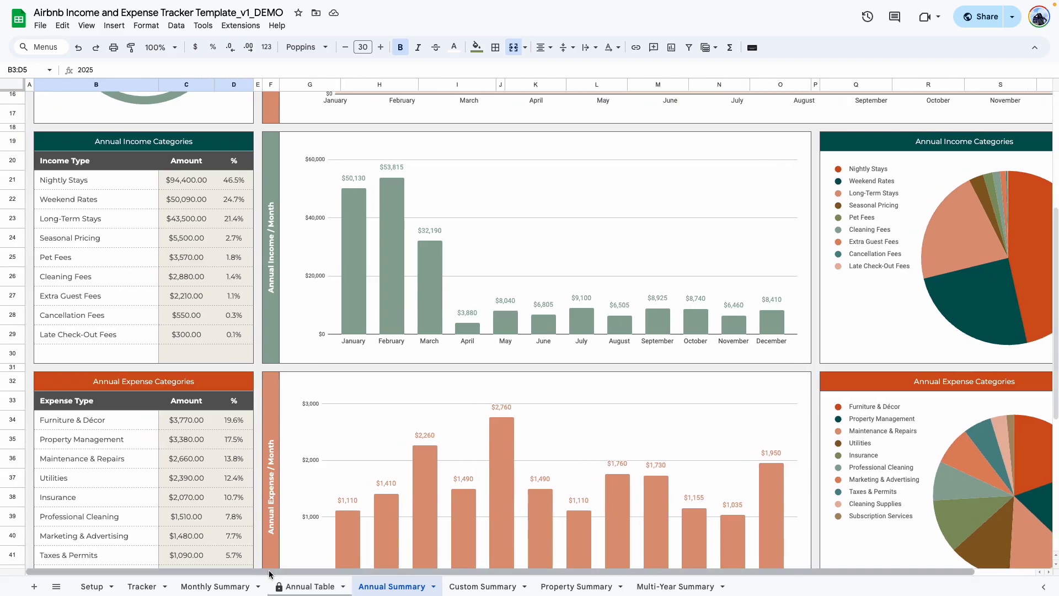
{"action": "scroll", "coordinate": [496, 573], "scroll_direction": "right", "scroll_amount": 2}
{"action": "scroll", "coordinate": [523, 309], "scroll_direction": "down", "scroll_amount": 6}
{"action": "scroll", "coordinate": [523, 309], "scroll_direction": "left", "scroll_amount": 1}
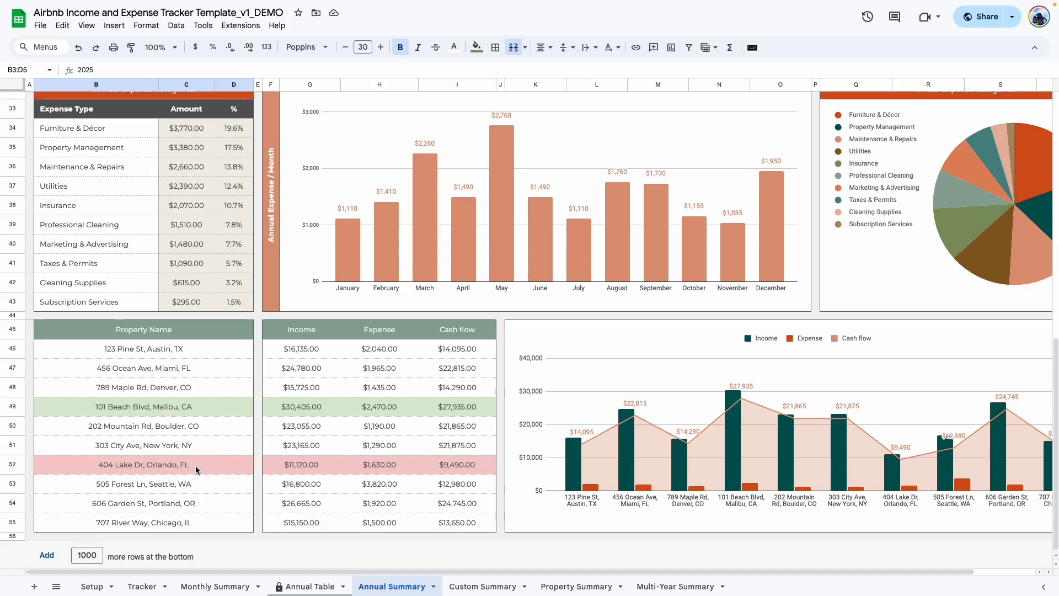
Step: Examine the property table's names and its green- and red-highlighted rows, along with the income, expense and cash flow chart
{"action": "left_click_drag", "start_coordinate": [225, 353], "coordinate": [218, 522]}
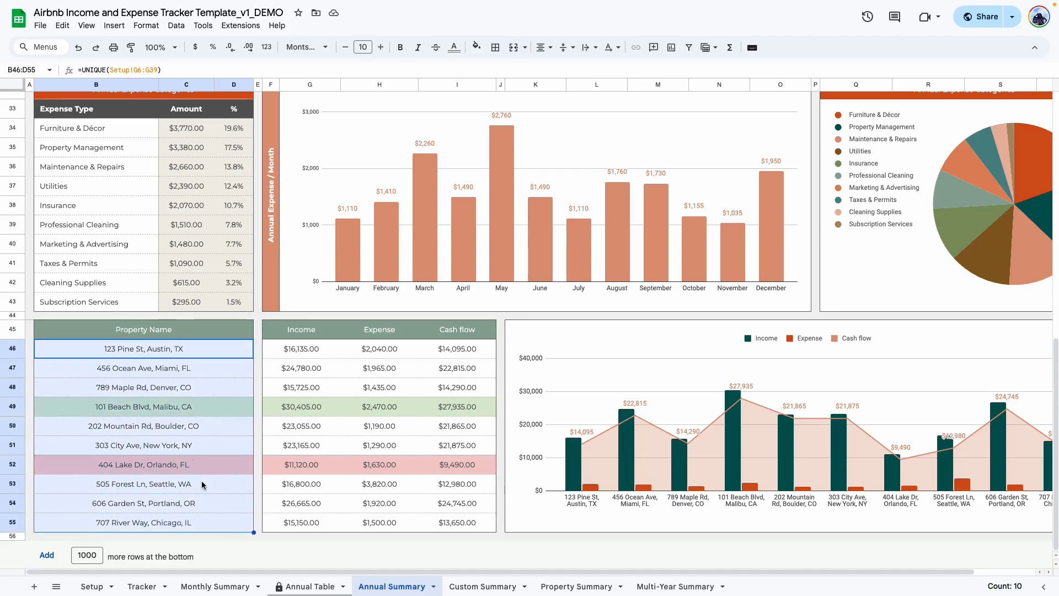
{"action": "left_click", "coordinate": [207, 511]}
{"action": "left_click_drag", "start_coordinate": [211, 353], "coordinate": [222, 527]}
{"action": "left_click", "coordinate": [220, 505]}
{"action": "left_click_drag", "start_coordinate": [221, 354], "coordinate": [226, 524]}
{"action": "left_click", "coordinate": [320, 503]}
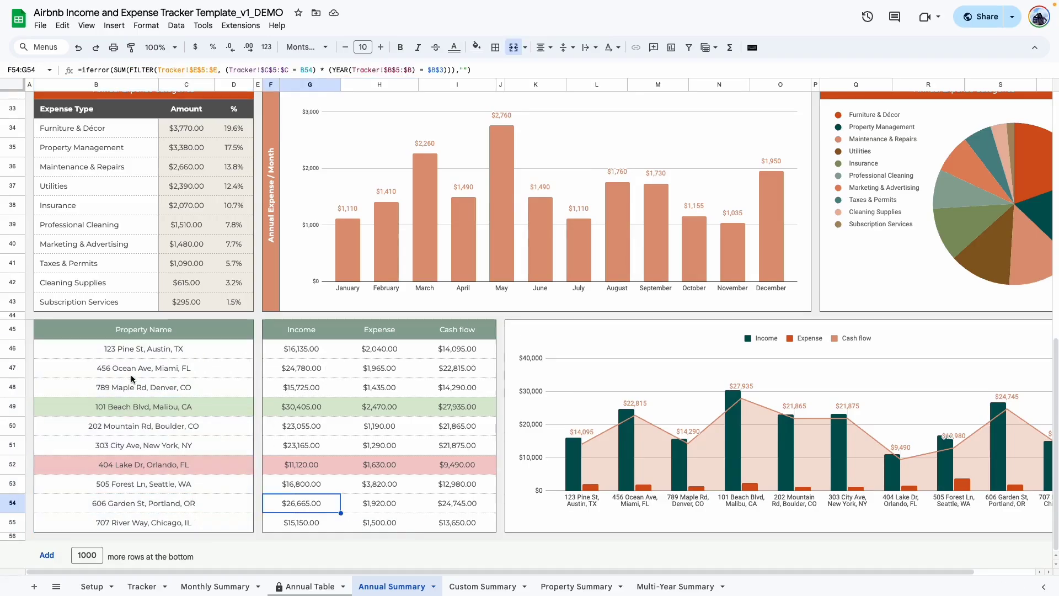
{"action": "left_click", "coordinate": [278, 440]}
{"action": "left_click", "coordinate": [25, 409]}
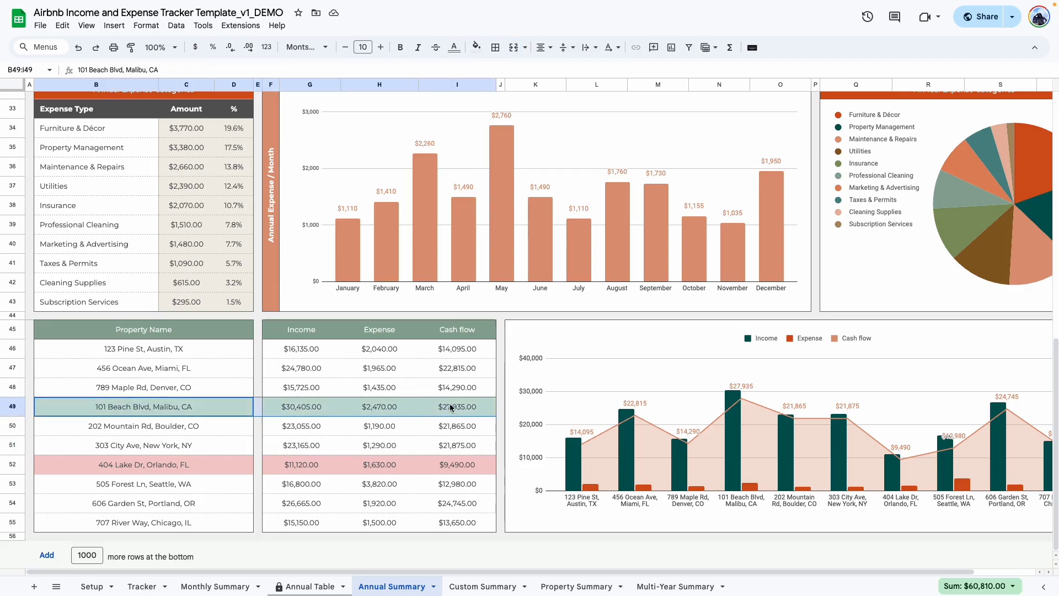
{"action": "left_click", "coordinate": [313, 434]}
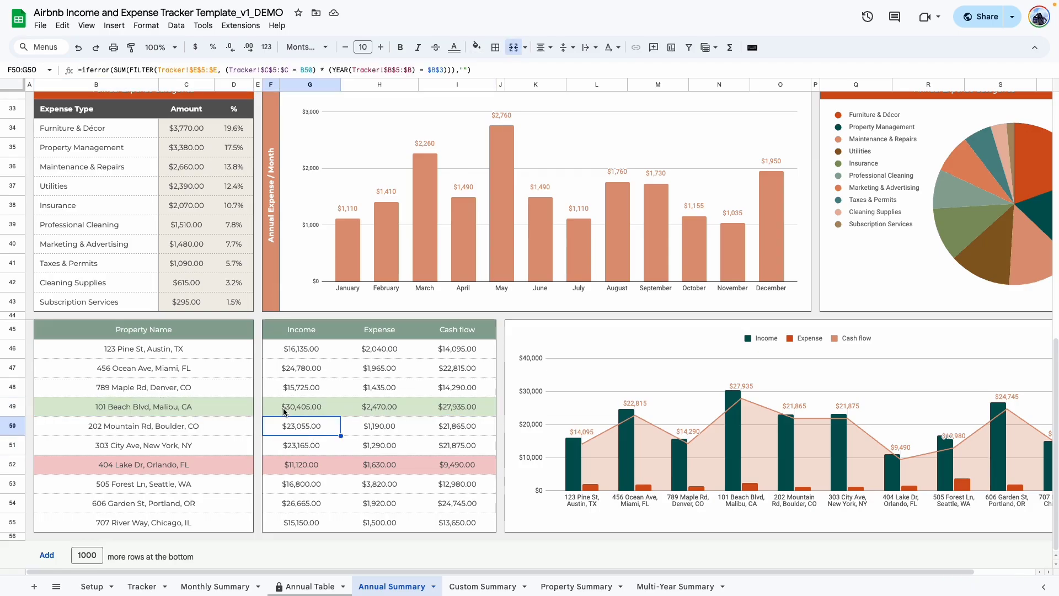
{"action": "left_click_drag", "start_coordinate": [87, 470], "coordinate": [473, 470]}
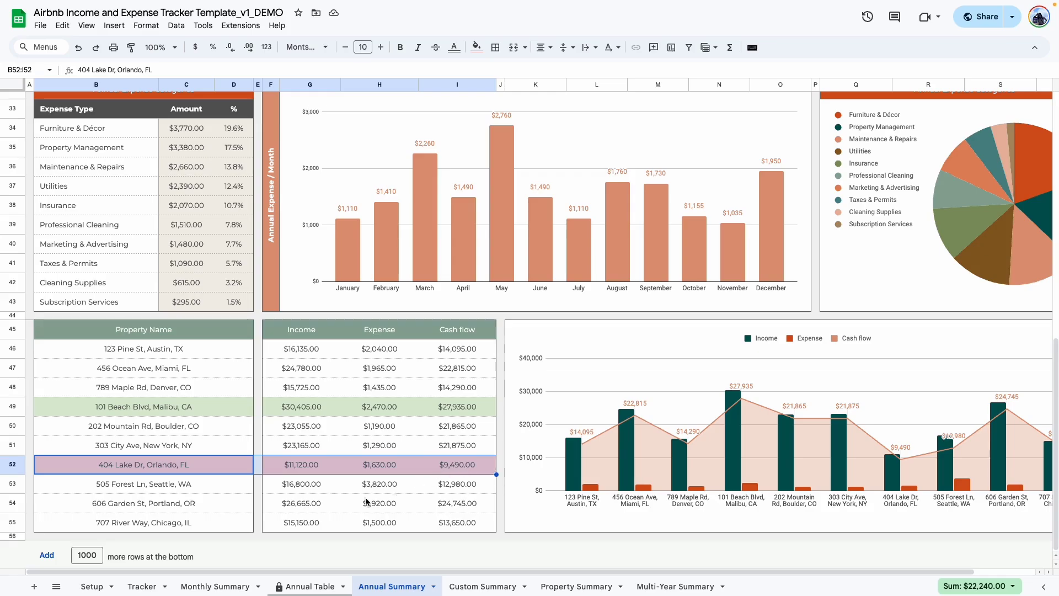
{"action": "left_click", "coordinate": [375, 498]}
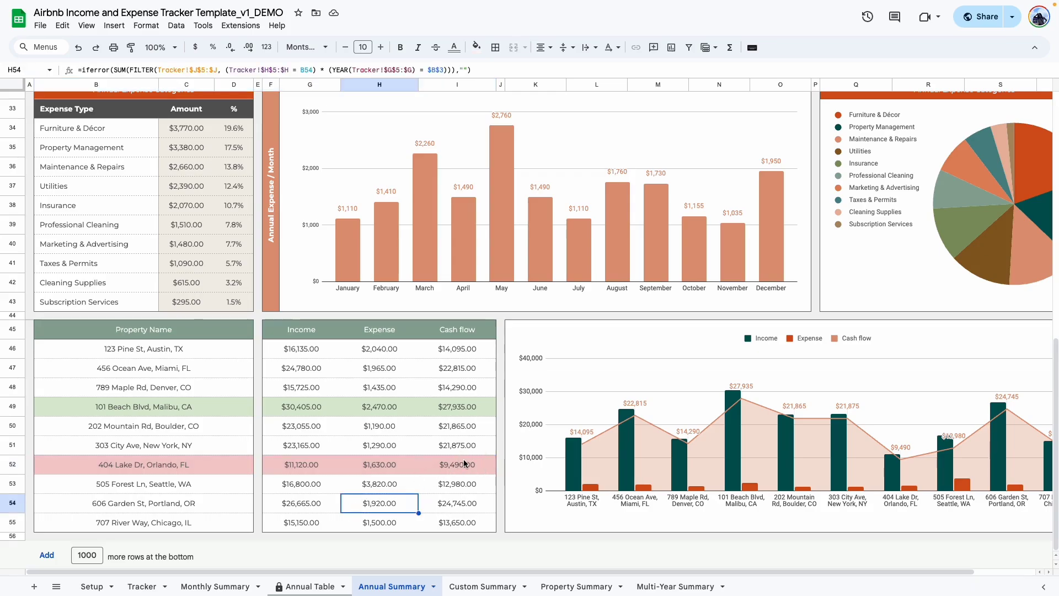
{"action": "scroll", "coordinate": [464, 459], "scroll_direction": "right", "scroll_amount": 3}
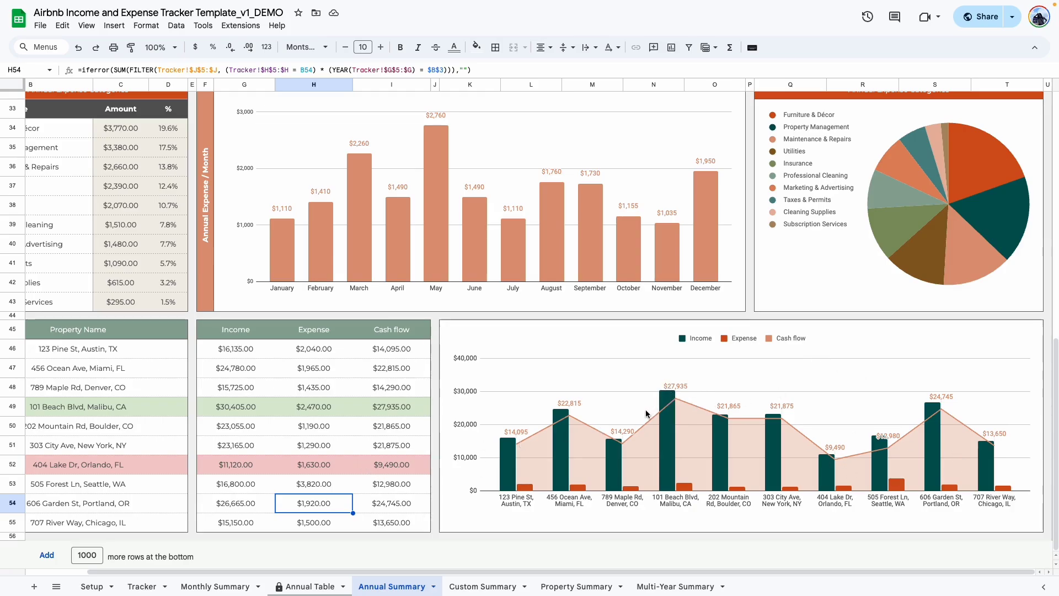
Step: Open the Custom Summary sheet and set the end date of the reporting period to March 31, 2025
{"action": "left_click", "coordinate": [482, 586]}
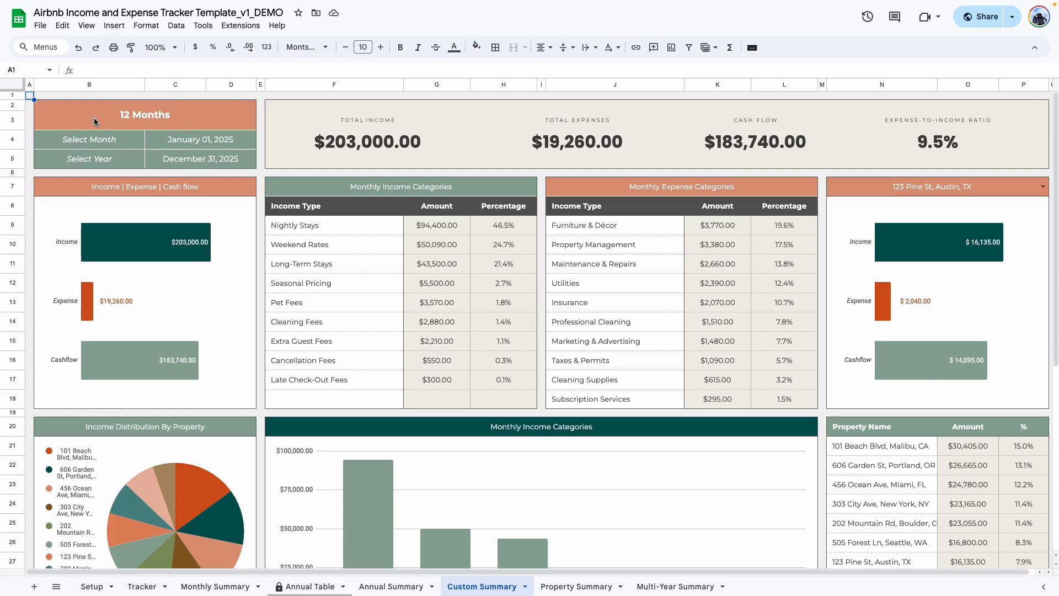
{"action": "left_click", "coordinate": [130, 119]}
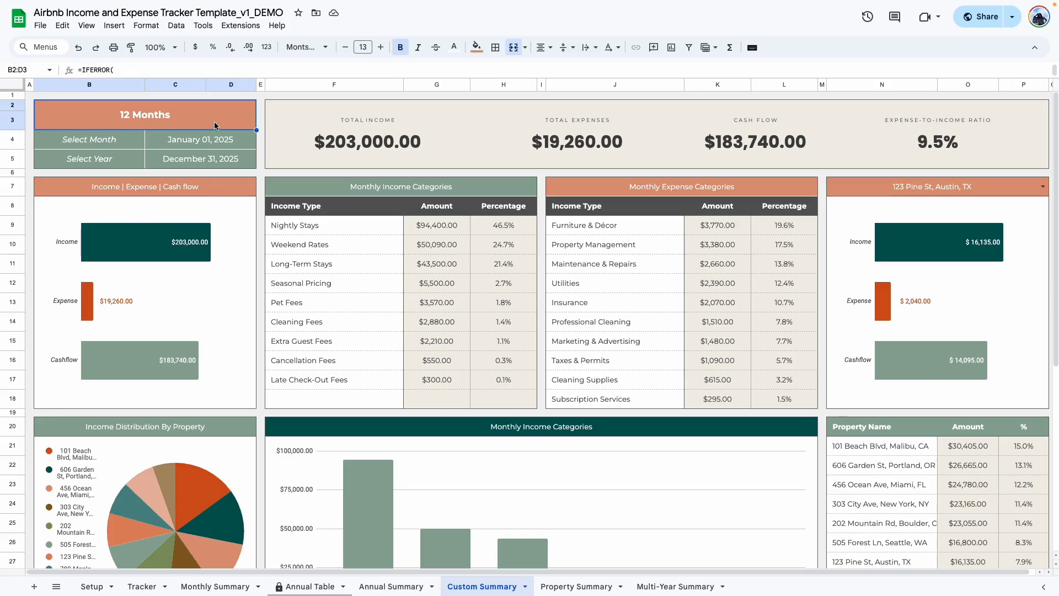
{"action": "double_click", "coordinate": [226, 163]}
{"action": "left_click", "coordinate": [237, 181]}
{"action": "left_click", "coordinate": [237, 181]}
{"action": "left_click", "coordinate": [237, 181]}
{"action": "left_click", "coordinate": [237, 181]}
{"action": "left_click", "coordinate": [238, 181]}
{"action": "left_click", "coordinate": [237, 181]}
{"action": "left_click", "coordinate": [237, 181]}
{"action": "left_click", "coordinate": [237, 181]}
{"action": "left_click", "coordinate": [237, 181]}
{"action": "left_click", "coordinate": [167, 290]}
{"action": "left_click", "coordinate": [262, 267]}
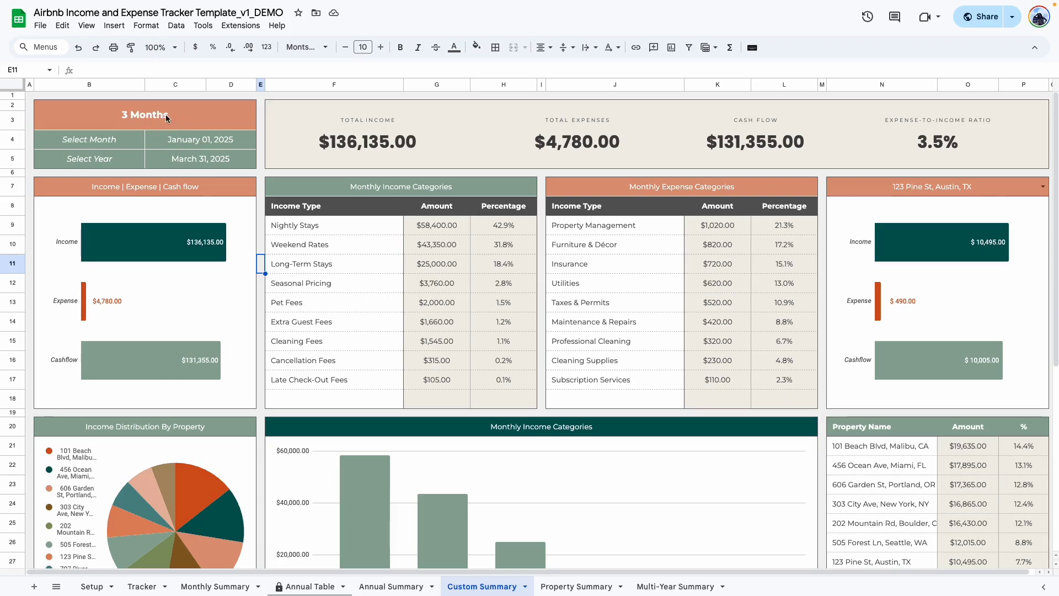
Step: Change the Custom Summary's end date to March 31, 2027 and review the selected date range
{"action": "double_click", "coordinate": [223, 164]}
{"action": "key", "text": "BackSpace"}
{"action": "type", "text": "7"}
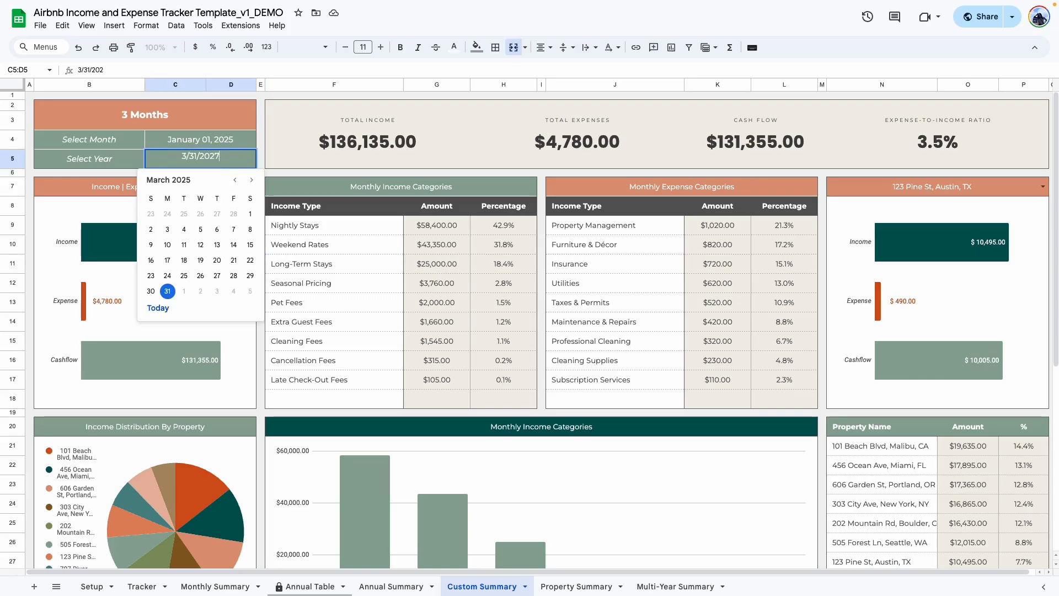
{"action": "key", "text": "Return"}
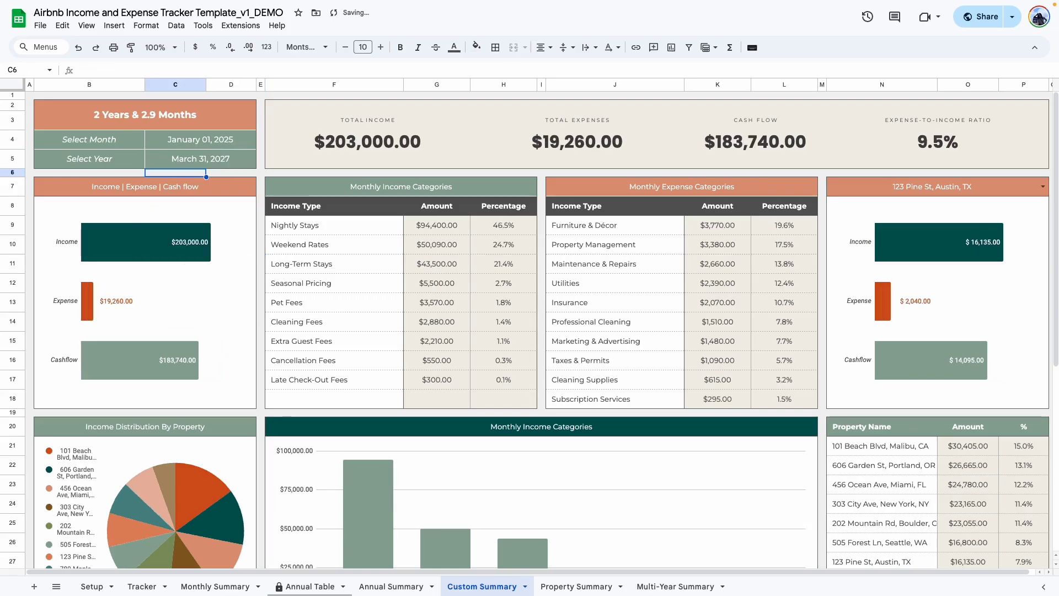
{"action": "left_click", "coordinate": [260, 321]}
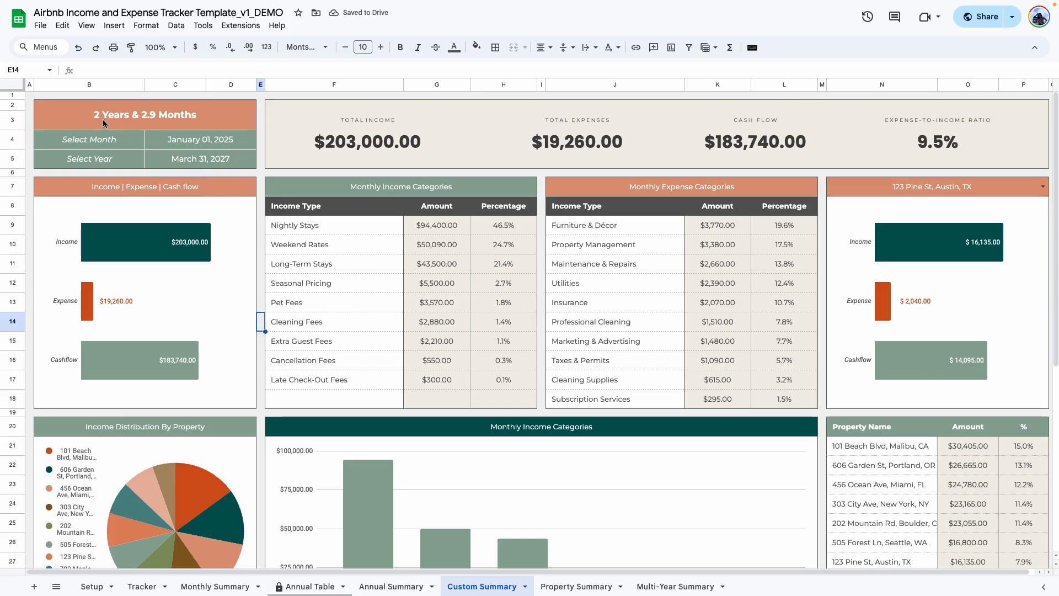
{"action": "left_click", "coordinate": [224, 138]}
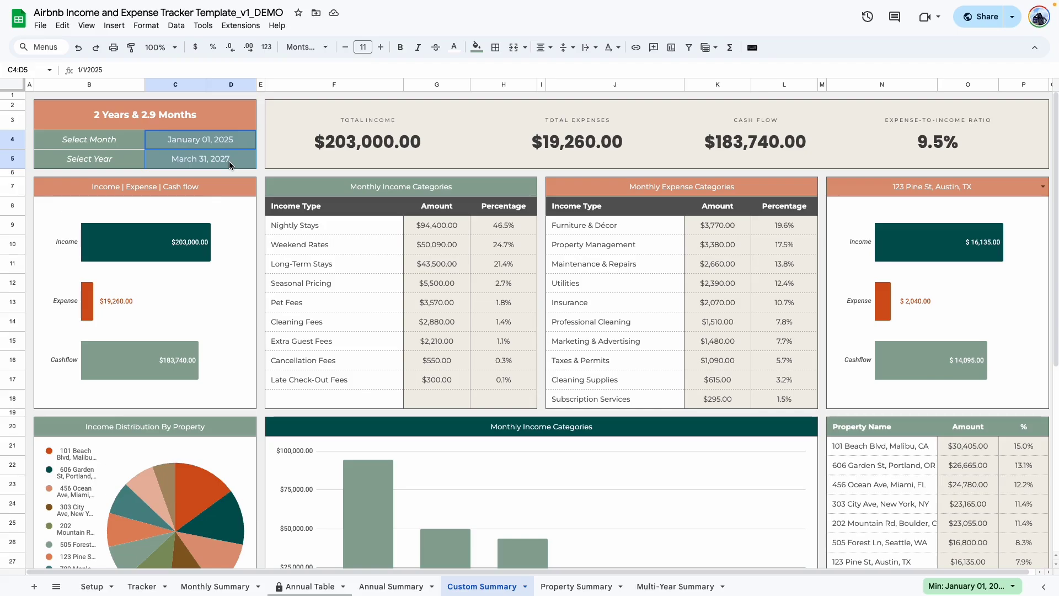
{"action": "left_click", "coordinate": [259, 203]}
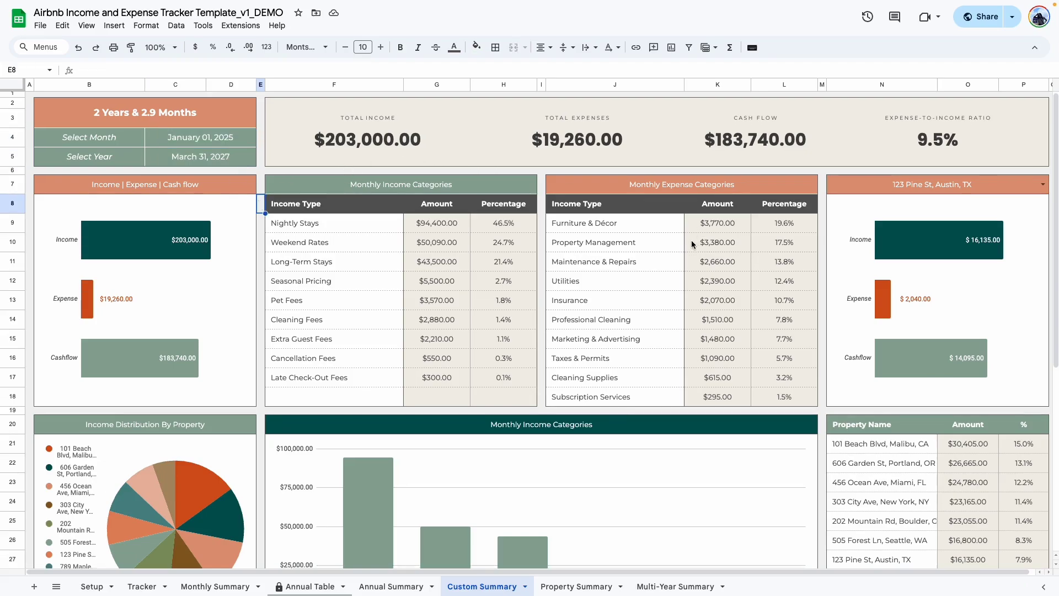
Step: Review the Custom Summary's property distribution and category charts, and compare them with those on the Monthly Summary sheet
{"action": "scroll", "coordinate": [690, 240], "scroll_direction": "down", "scroll_amount": 6}
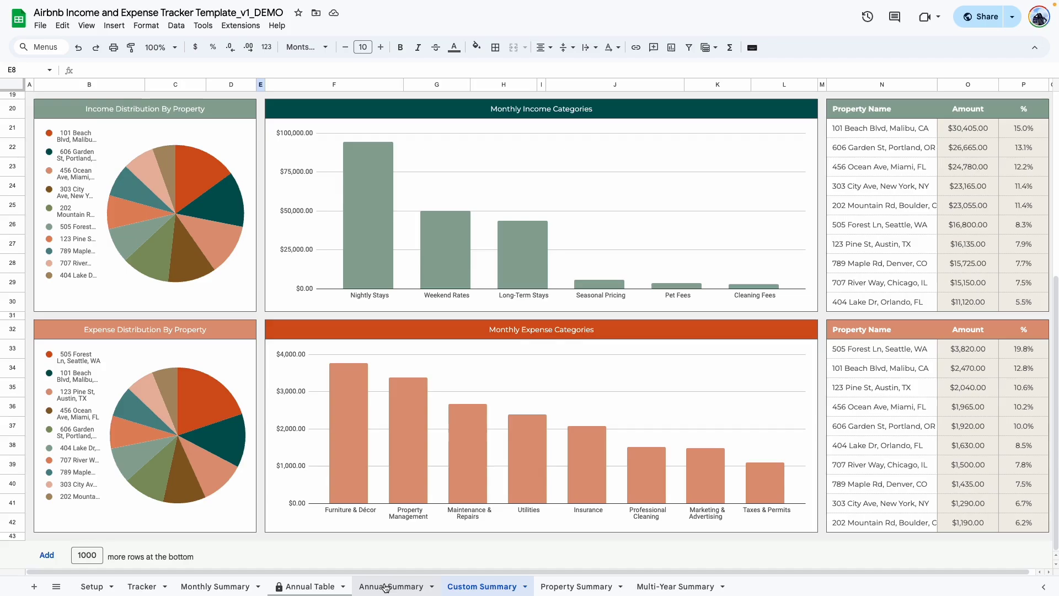
{"action": "left_click", "coordinate": [242, 587]}
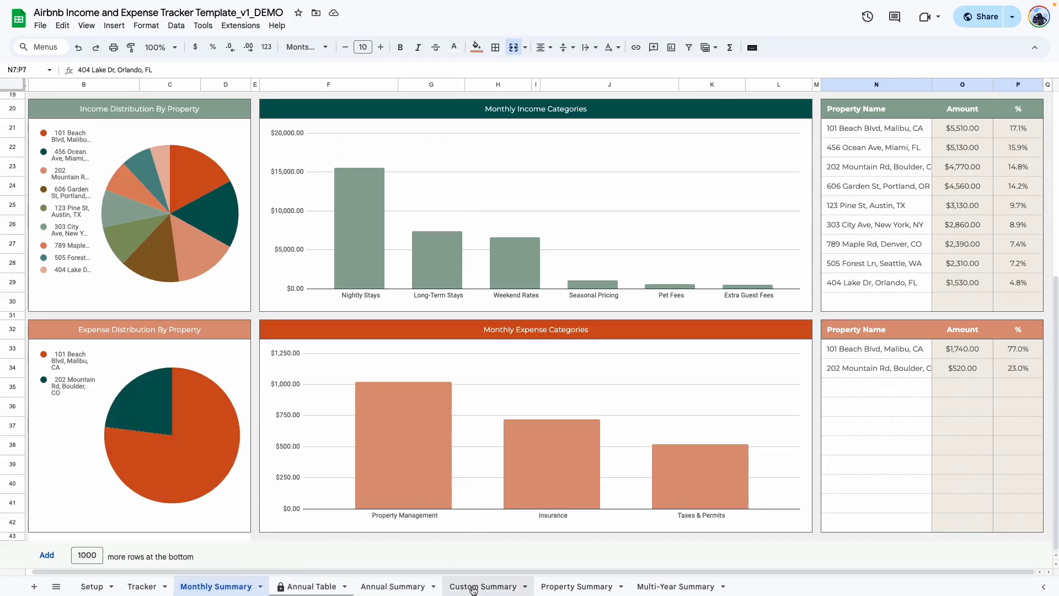
Step: Open the Property Summary sheet, select the Malibu, CA property, and check the start and end dates of its reporting period
{"action": "left_click", "coordinate": [575, 586]}
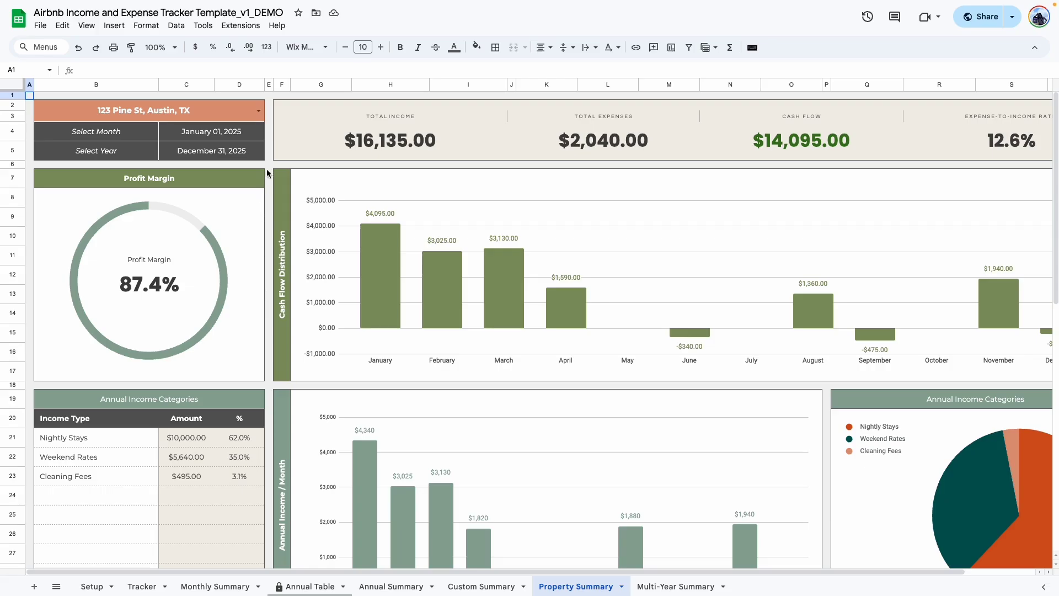
{"action": "left_click", "coordinate": [260, 116]}
{"action": "left_click", "coordinate": [111, 174]}
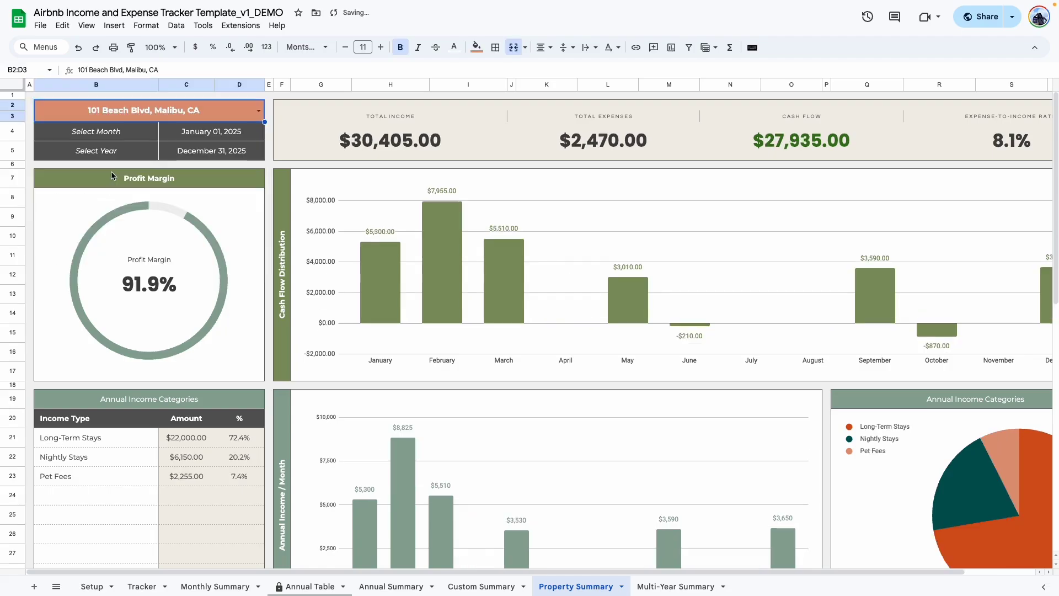
{"action": "left_click", "coordinate": [211, 138]}
{"action": "left_click", "coordinate": [250, 157]}
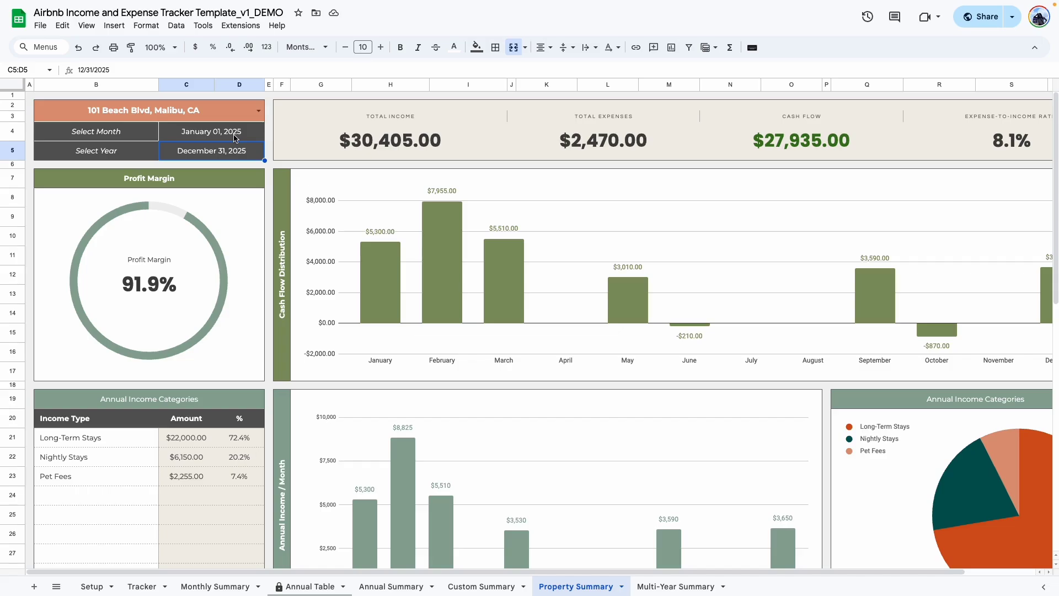
{"action": "left_click", "coordinate": [268, 194]}
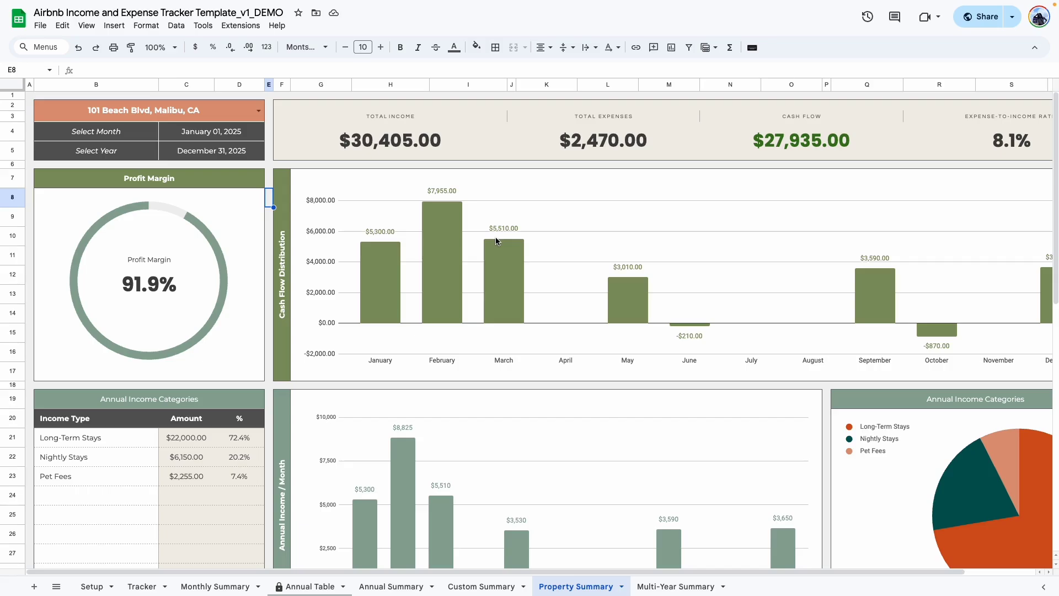
Step: Examine the Malibu property's profit margin, cash flow distribution, income and expense category sections, and the property comparison table and chart
{"action": "scroll", "coordinate": [270, 287], "scroll_direction": "down", "scroll_amount": 3}
{"action": "scroll", "coordinate": [244, 273], "scroll_direction": "up", "scroll_amount": 2}
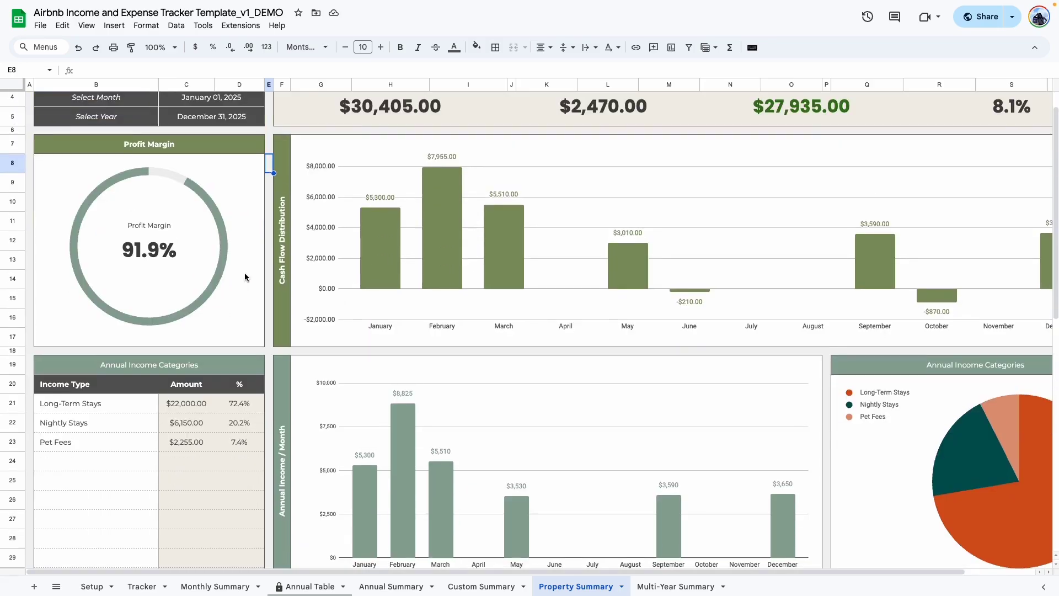
{"action": "scroll", "coordinate": [269, 252], "scroll_direction": "down", "scroll_amount": 2}
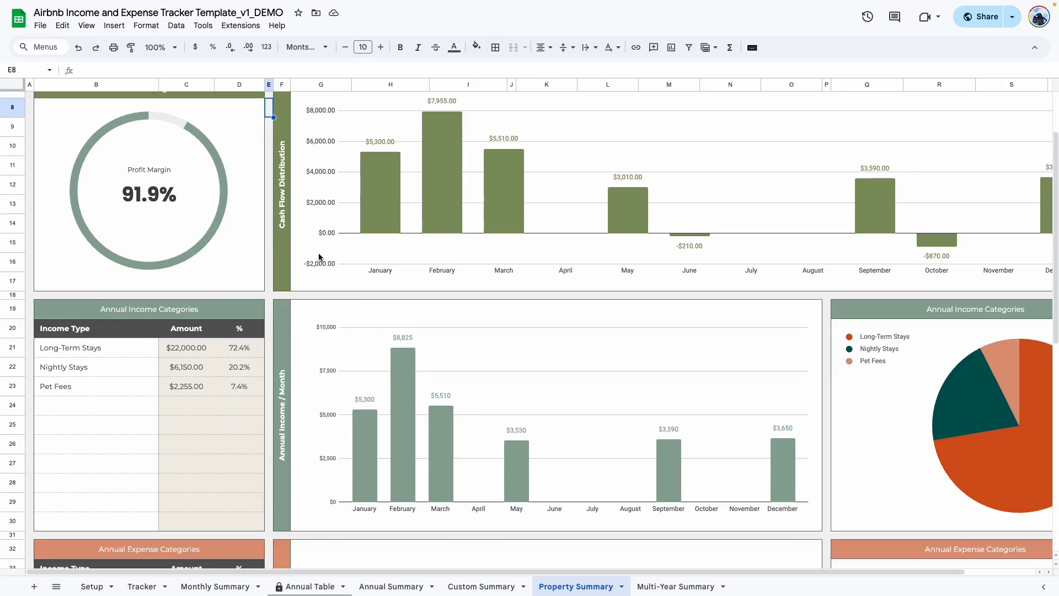
{"action": "scroll", "coordinate": [319, 256], "scroll_direction": "down", "scroll_amount": 6}
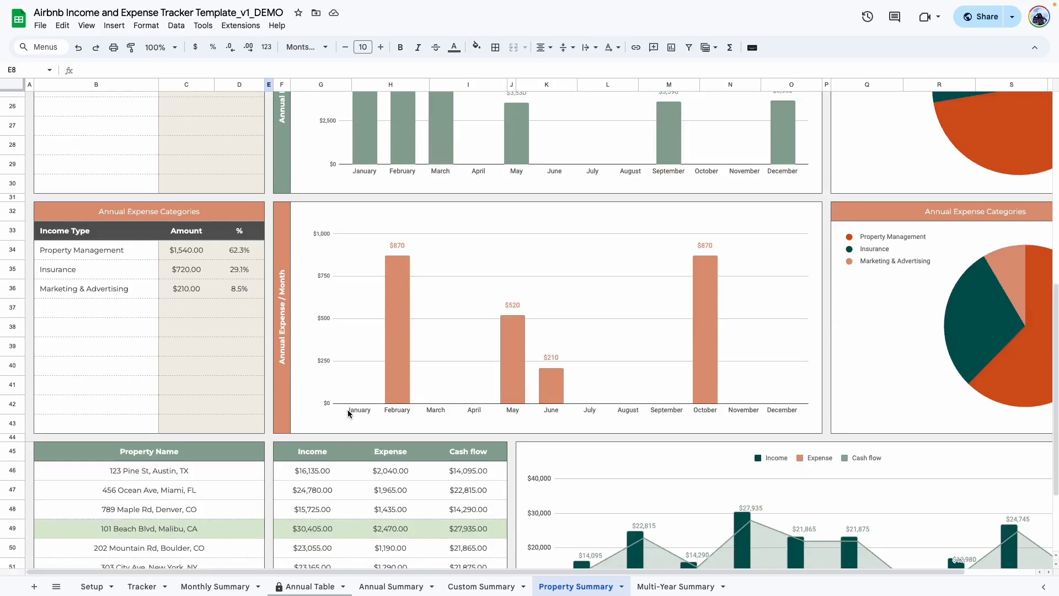
{"action": "scroll", "coordinate": [228, 299], "scroll_direction": "down", "scroll_amount": 3}
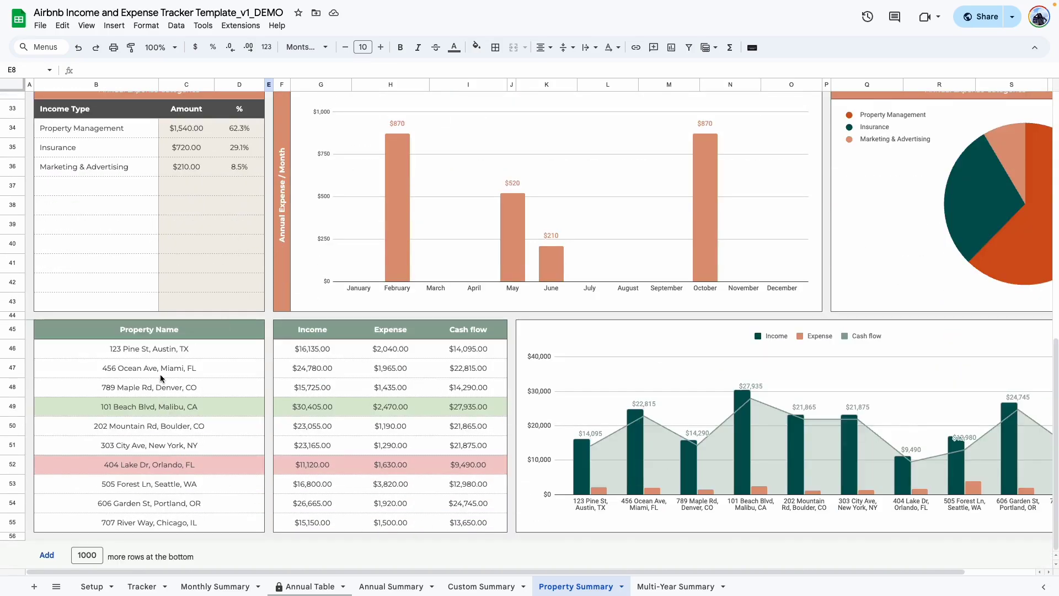
{"action": "scroll", "coordinate": [371, 425], "scroll_direction": "up", "scroll_amount": 11}
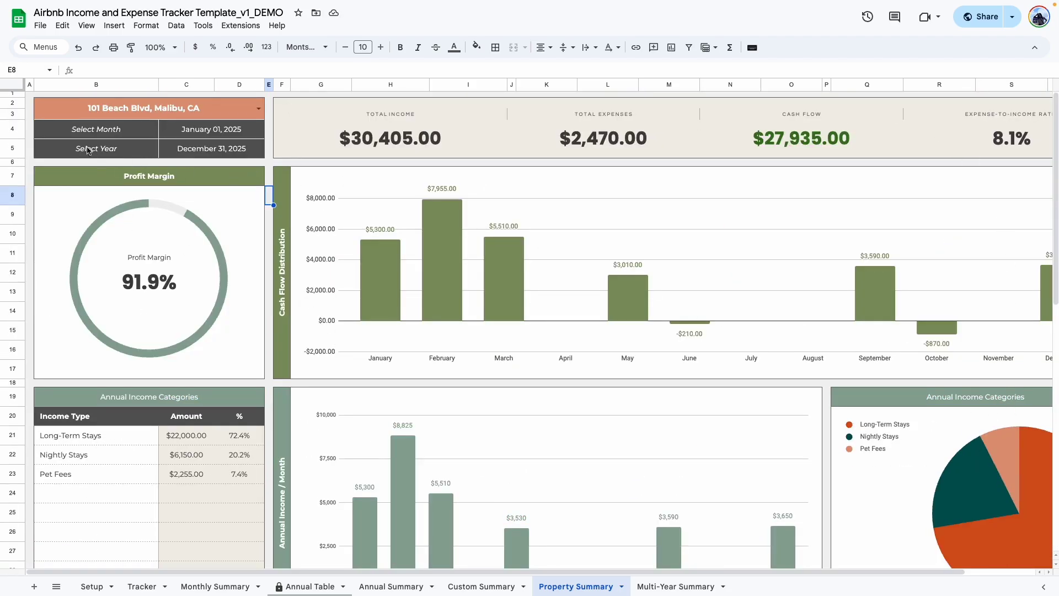
{"action": "scroll", "coordinate": [203, 152], "scroll_direction": "down", "scroll_amount": 8}
{"action": "scroll", "coordinate": [203, 157], "scroll_direction": "down", "scroll_amount": 3}
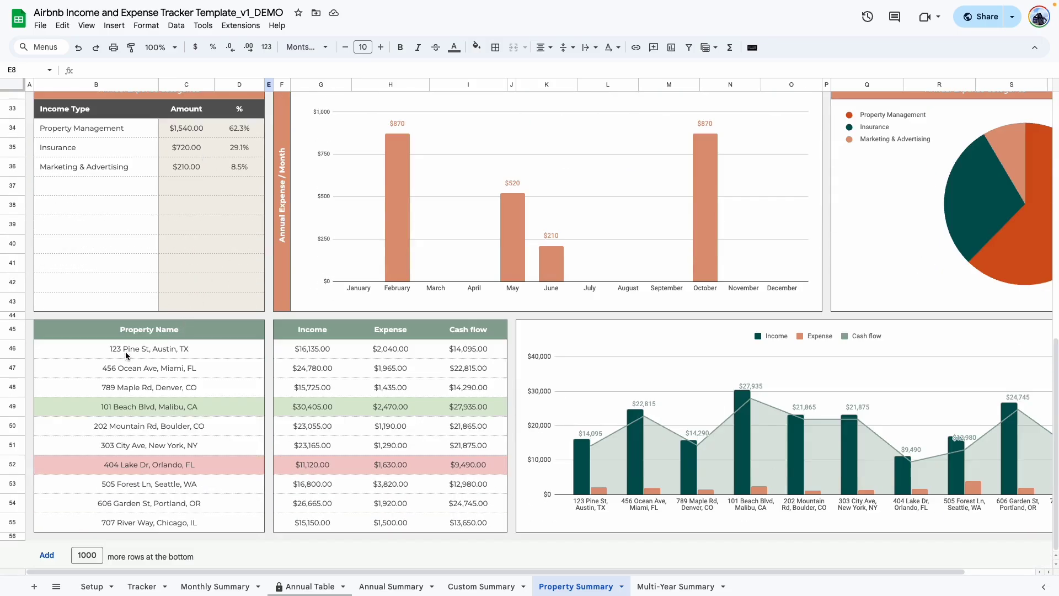
Step: Switch the Property Summary to the Portland, OR property and review its figures and the property comparison table
{"action": "left_click", "coordinate": [247, 501]}
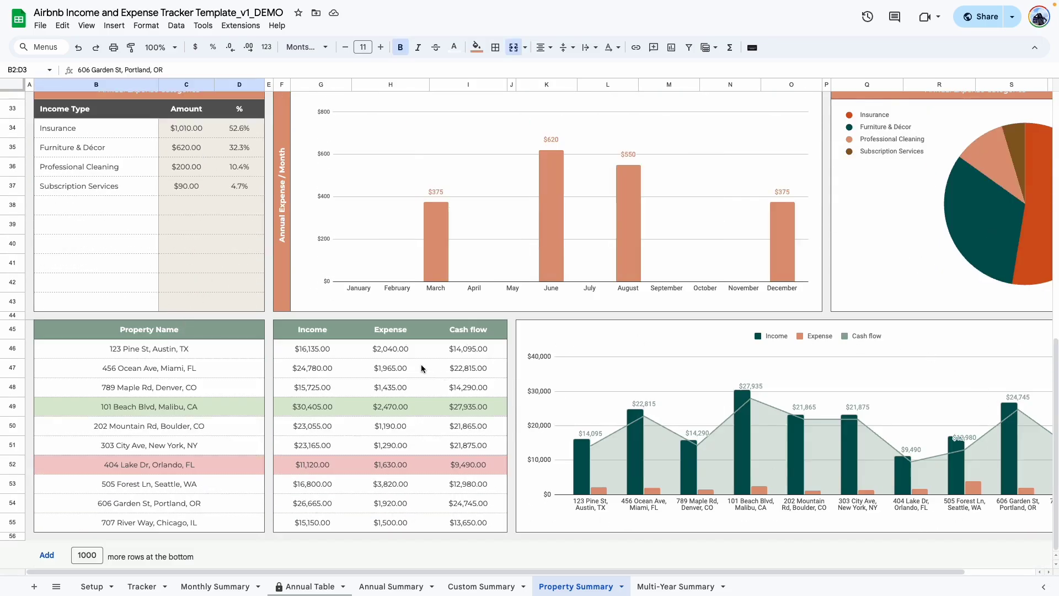
{"action": "scroll", "coordinate": [232, 342], "scroll_direction": "up", "scroll_amount": 4}
{"action": "scroll", "coordinate": [250, 309], "scroll_direction": "up", "scroll_amount": 7}
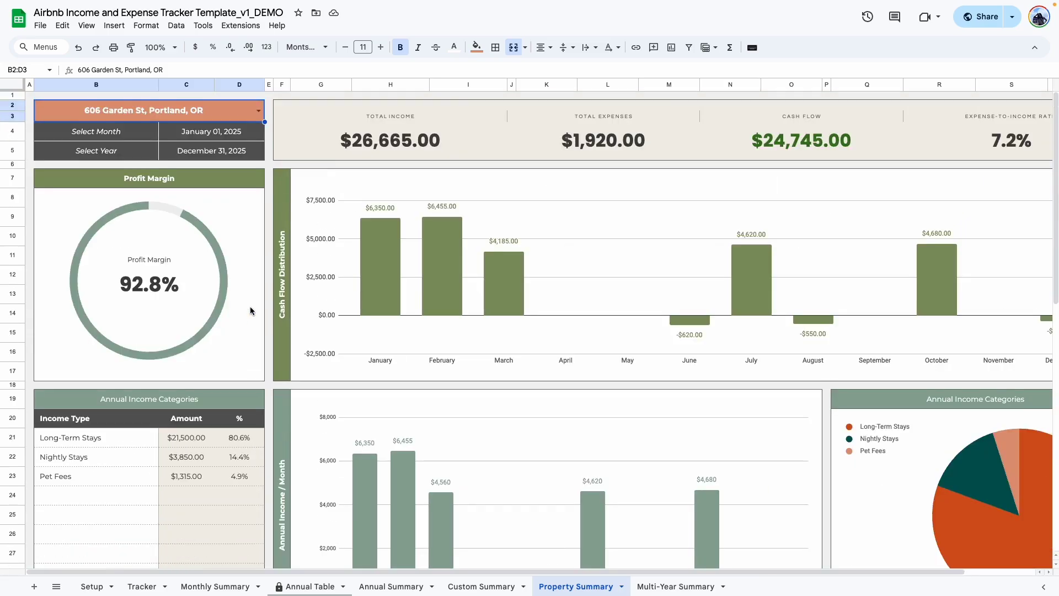
{"action": "scroll", "coordinate": [251, 331], "scroll_direction": "down", "scroll_amount": 11}
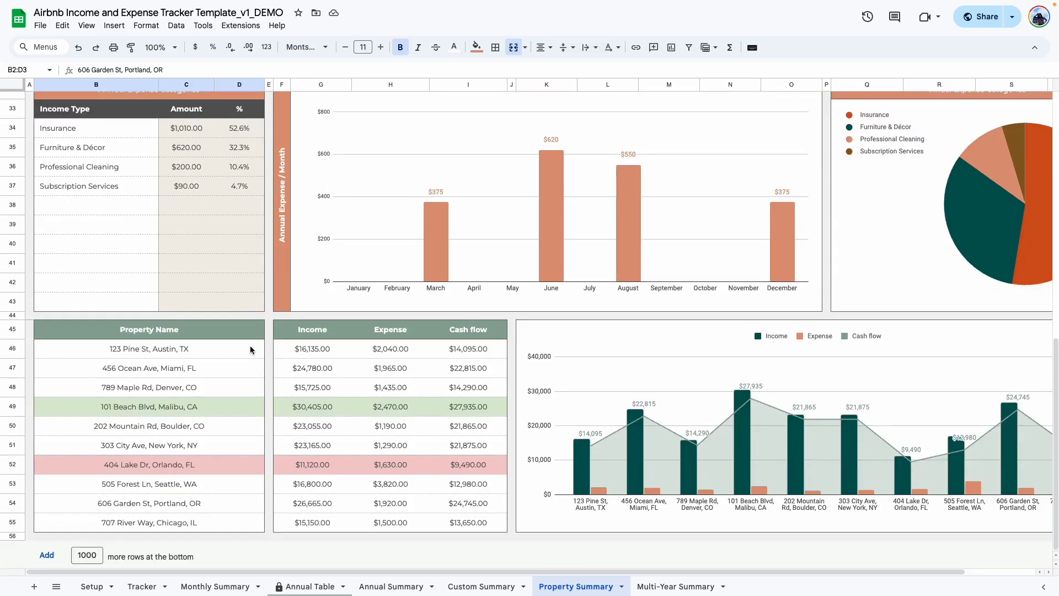
Step: Open the Multi-Year Summary sheet and look over its totals, yearly tables and cash flow charts
{"action": "left_click", "coordinate": [676, 587]}
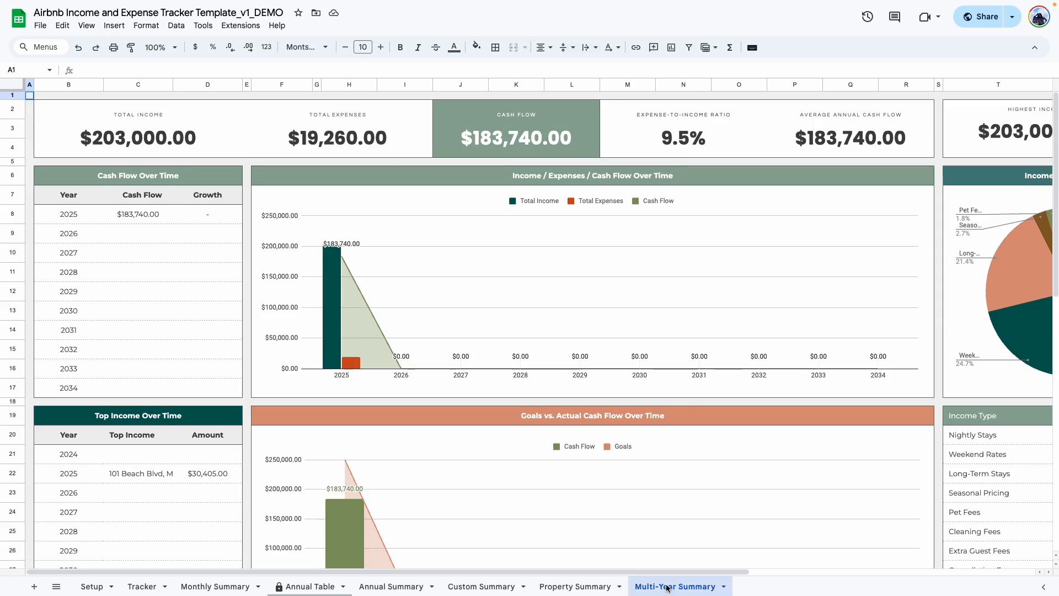
{"action": "scroll", "coordinate": [534, 461], "scroll_direction": "down", "scroll_amount": 5}
{"action": "scroll", "coordinate": [528, 455], "scroll_direction": "up", "scroll_amount": 2}
{"action": "scroll", "coordinate": [528, 455], "scroll_direction": "up", "scroll_amount": 2}
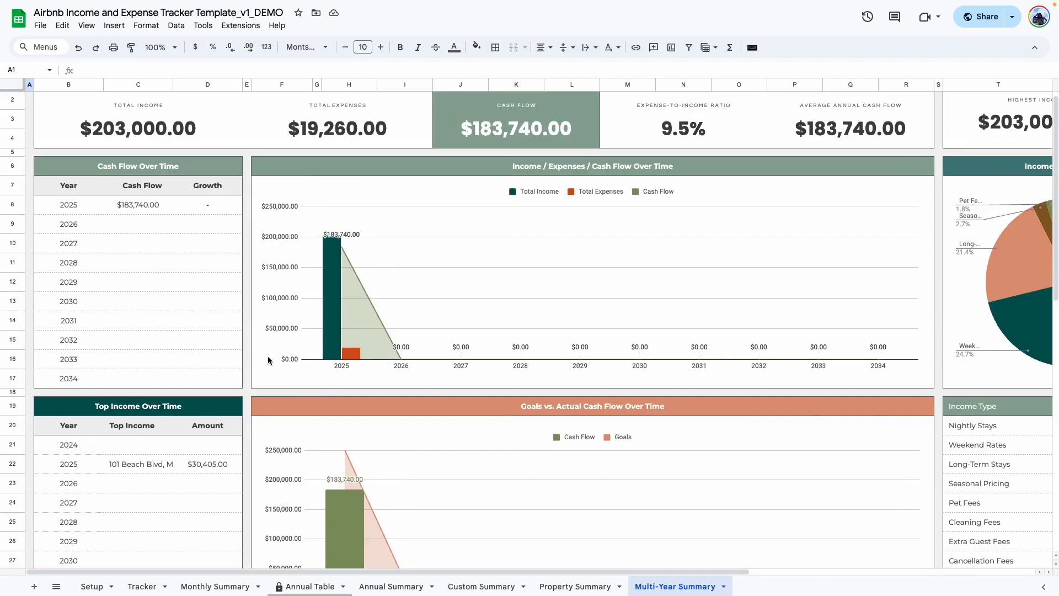
Step: Check the income and expense entry dates in the Tracker, and review the Multi-Year Summary's yearly cash flow, growth and charts
{"action": "left_click", "coordinate": [144, 587]}
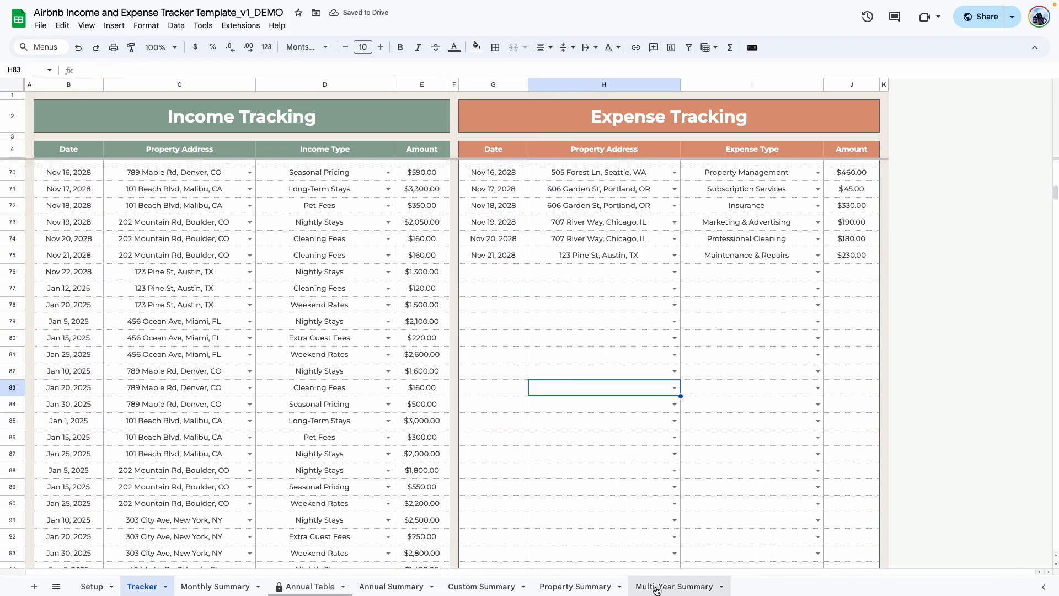
{"action": "left_click", "coordinate": [675, 586]}
{"action": "scroll", "coordinate": [367, 373], "scroll_direction": "down", "scroll_amount": 3}
{"action": "scroll", "coordinate": [340, 323], "scroll_direction": "up", "scroll_amount": 2}
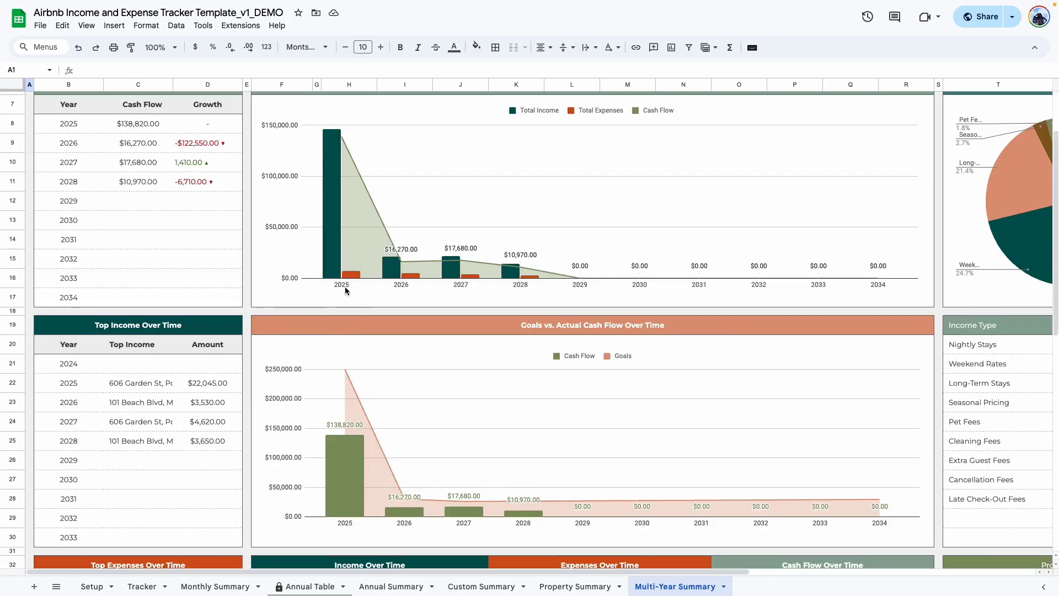
{"action": "scroll", "coordinate": [346, 287], "scroll_direction": "up", "scroll_amount": 1}
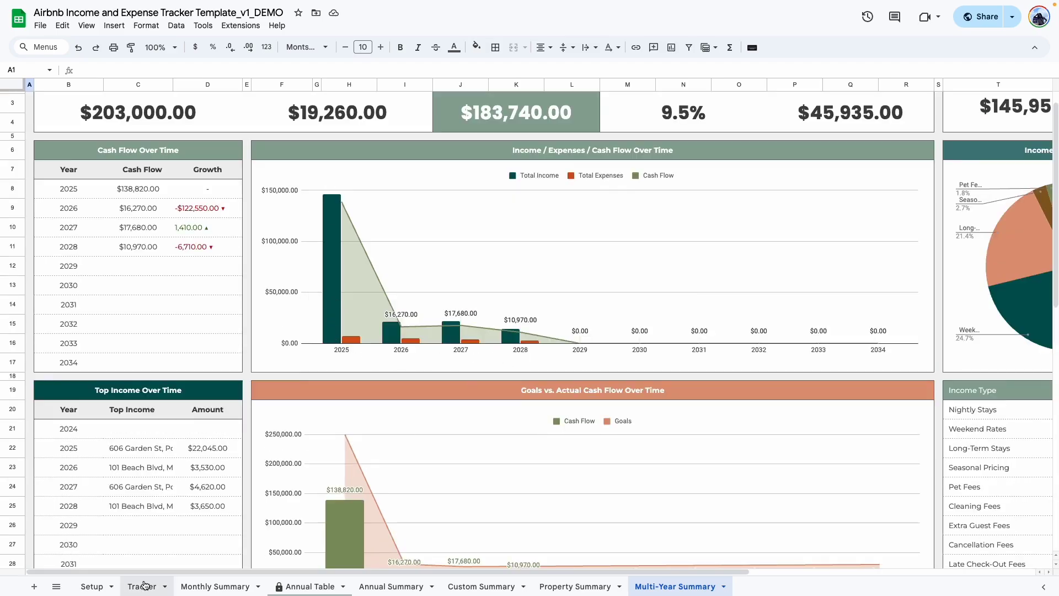
{"action": "scroll", "coordinate": [108, 223], "scroll_direction": "up", "scroll_amount": 1}
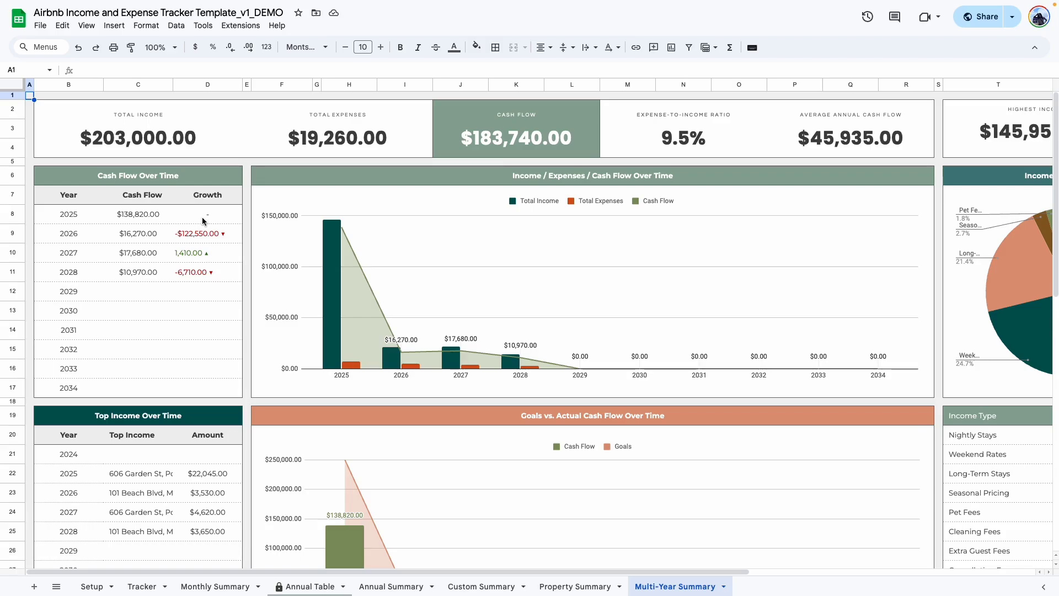
Step: Inspect the Multi-Year Summary's total income, total expenses, cash flow, expense-to-income ratio and average annual cash flow figures
{"action": "left_click", "coordinate": [129, 149]}
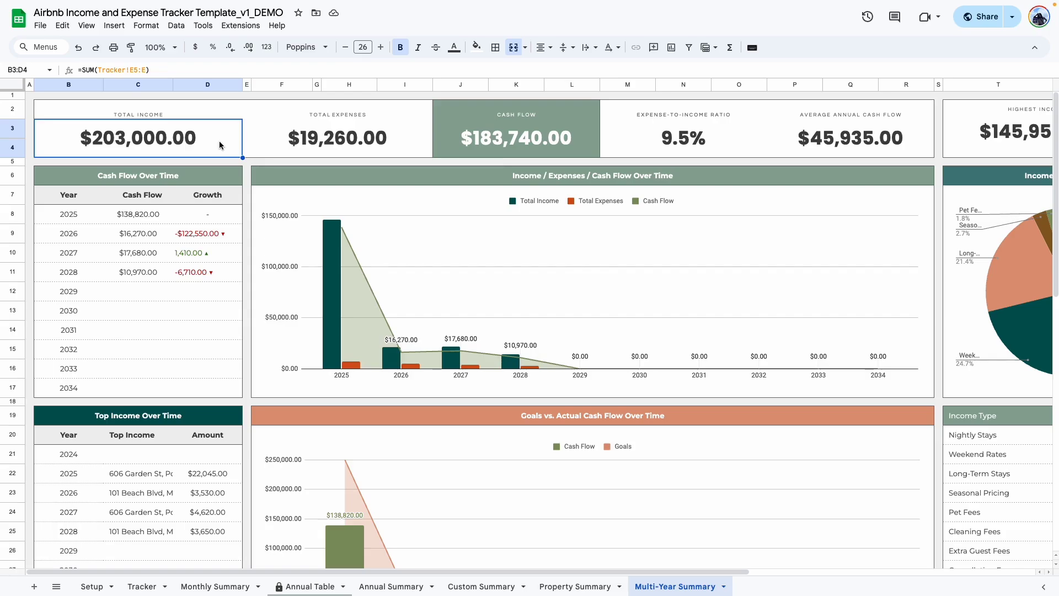
{"action": "left_click", "coordinate": [325, 134]}
{"action": "left_click", "coordinate": [543, 138]}
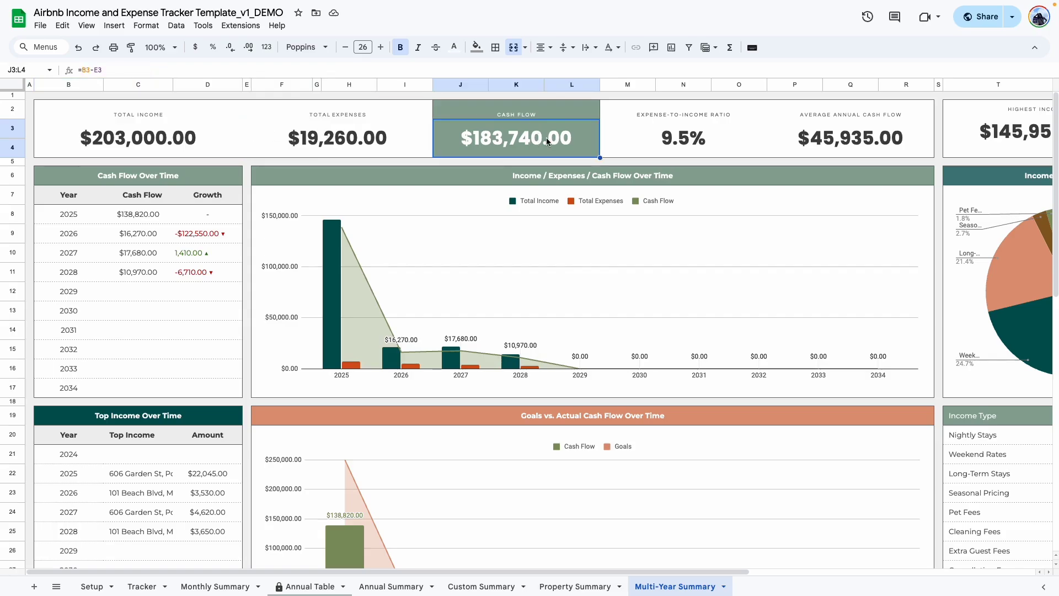
{"action": "left_click", "coordinate": [674, 128]}
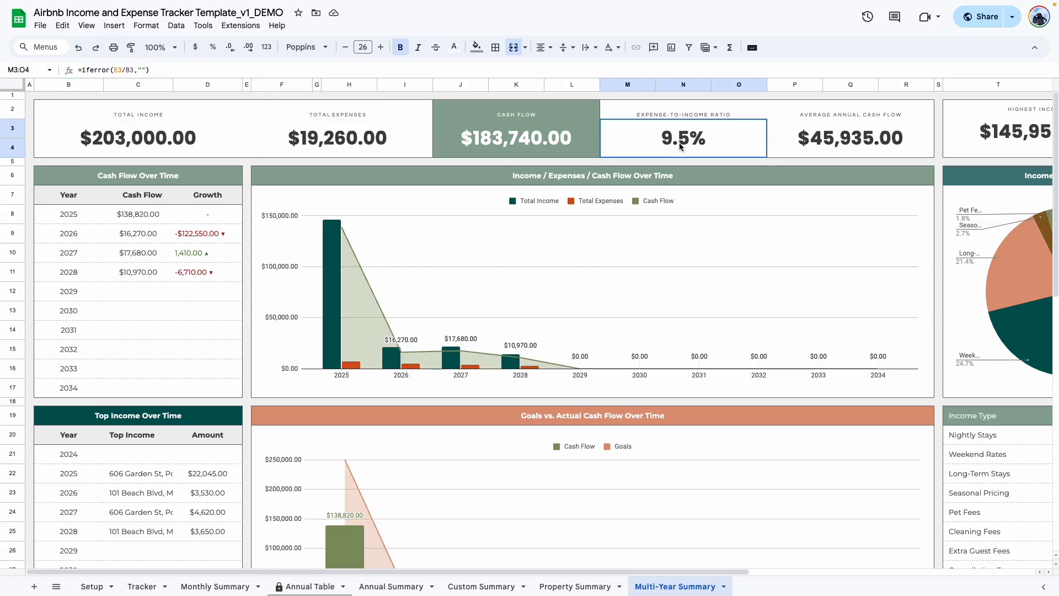
{"action": "left_click", "coordinate": [812, 137]}
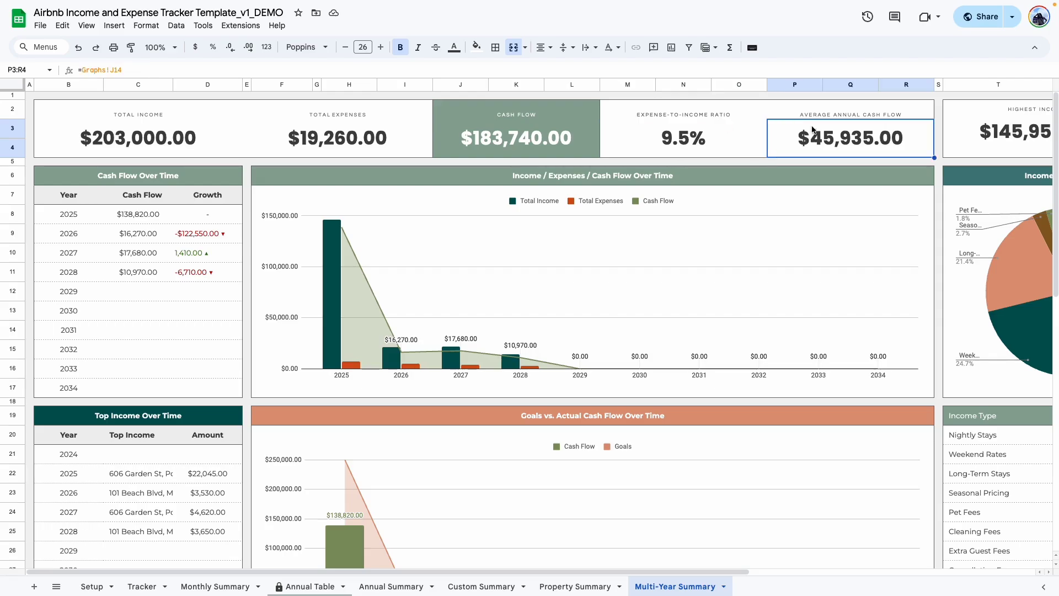
{"action": "left_click", "coordinate": [819, 116]}
{"action": "left_click", "coordinate": [800, 146]}
Step: Examine the Top Income Over Time table's years, properties and amounts
{"action": "scroll", "coordinate": [299, 459], "scroll_direction": "down", "scroll_amount": 2}
{"action": "left_click", "coordinate": [121, 375]}
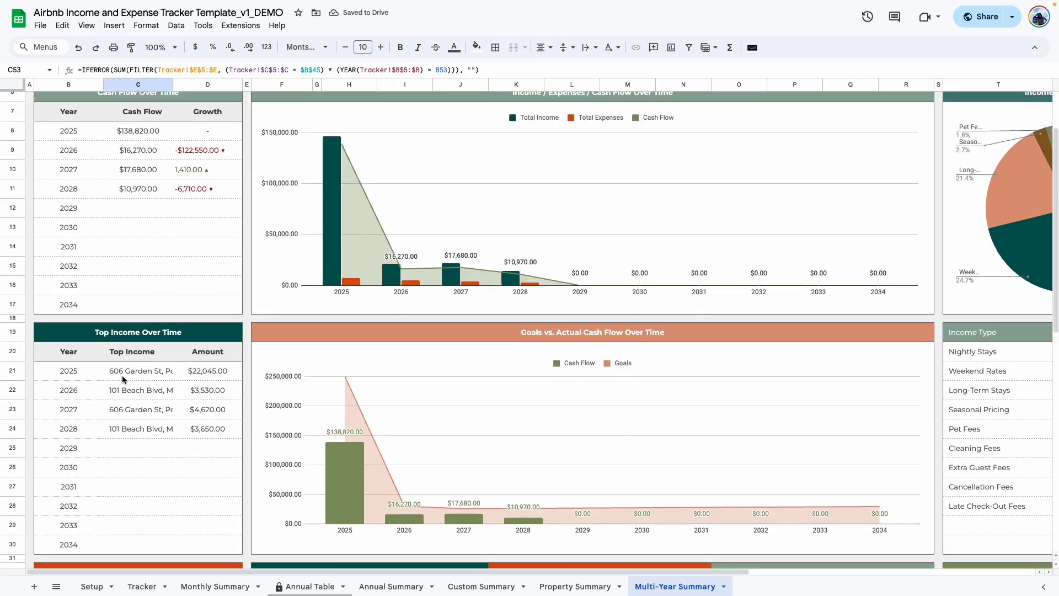
{"action": "scroll", "coordinate": [108, 370], "scroll_direction": "down", "scroll_amount": 1}
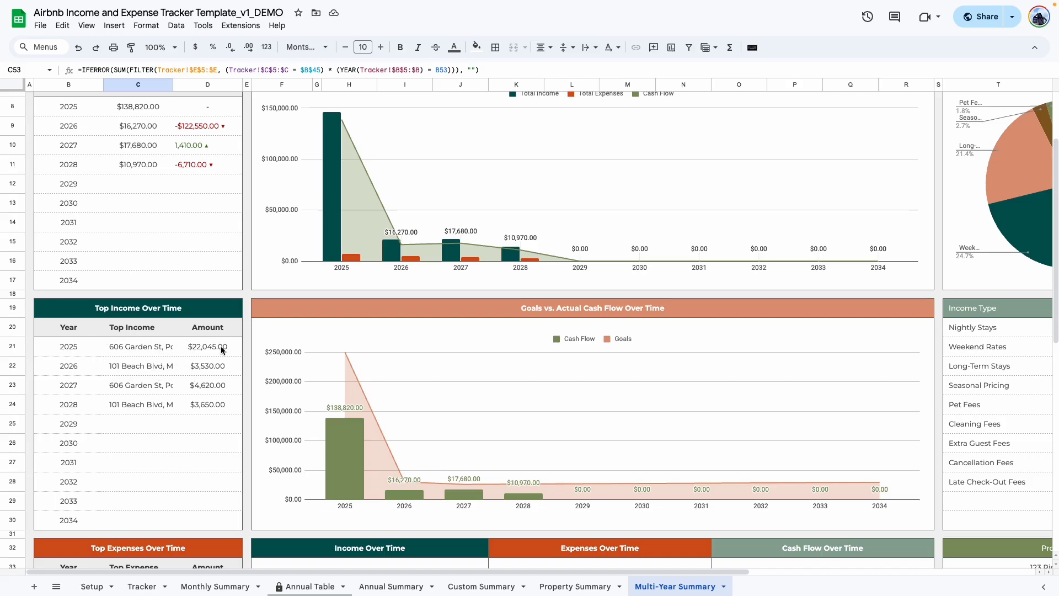
Step: Switch the Multi-Year Summary's yearly property breakdown to the Denver, CO property
{"action": "scroll", "coordinate": [210, 353], "scroll_direction": "down", "scroll_amount": 9}
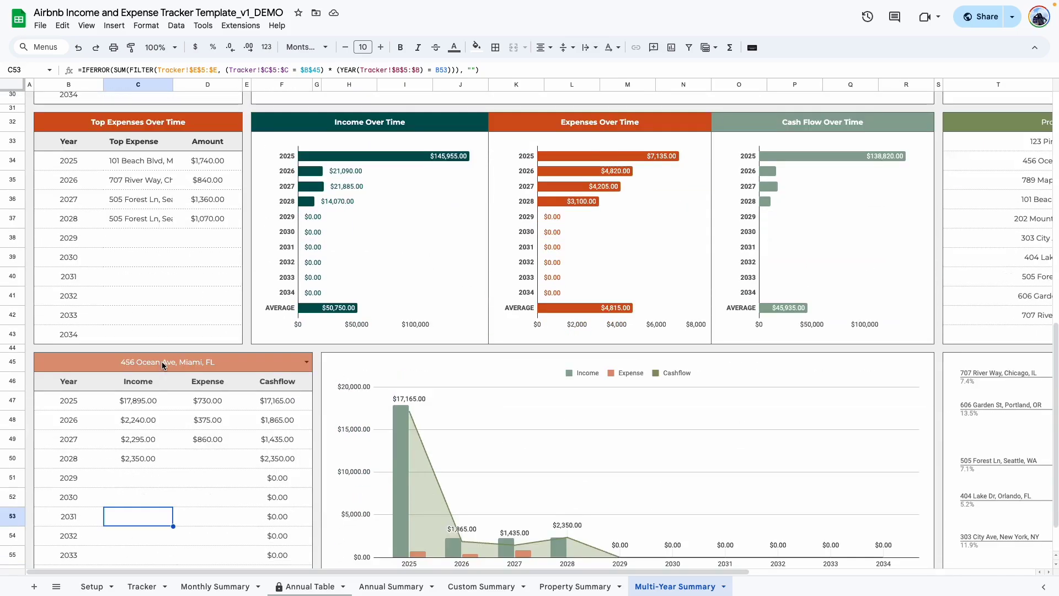
{"action": "left_click", "coordinate": [306, 310]}
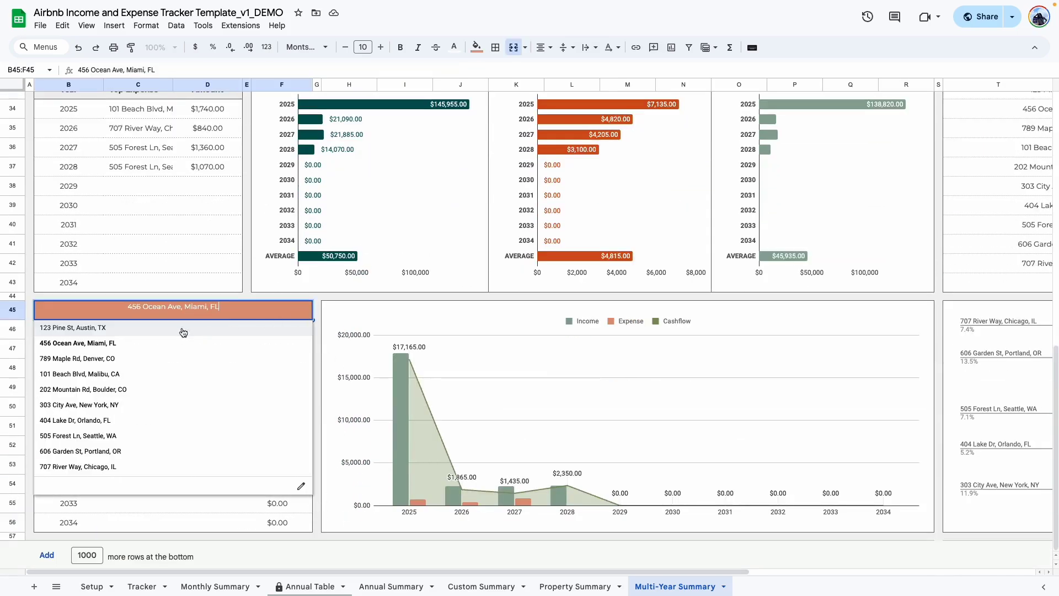
{"action": "left_click", "coordinate": [206, 362]}
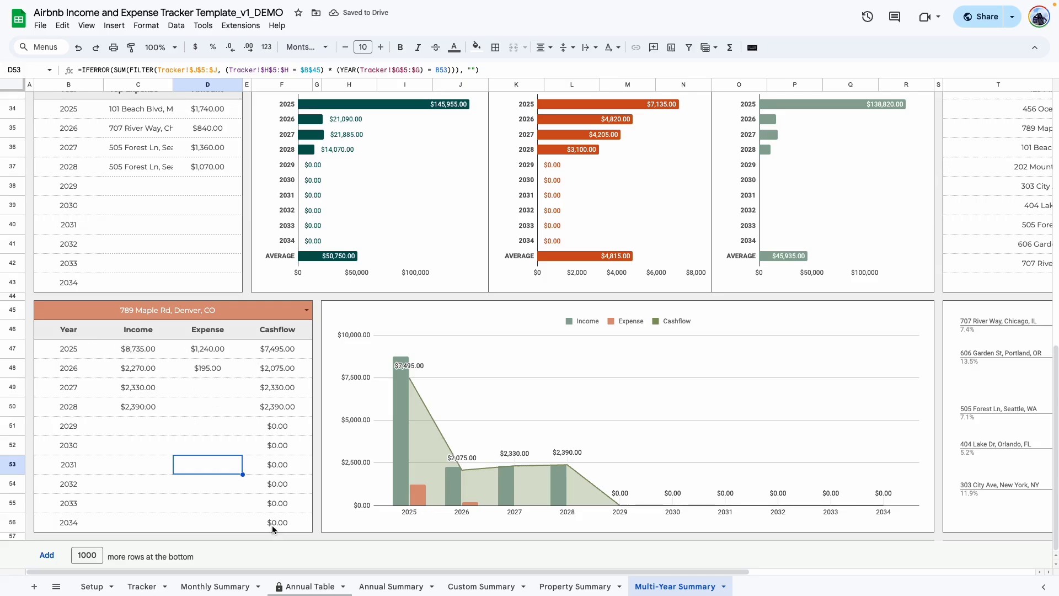
Step: Examine the multi-year income, expenses and cash flow chart, the goals versus actual chart, and the yearly income, expense and cash flow bars
{"action": "scroll", "coordinate": [539, 356], "scroll_direction": "up", "scroll_amount": 10}
{"action": "scroll", "coordinate": [539, 356], "scroll_direction": "up", "scroll_amount": 4}
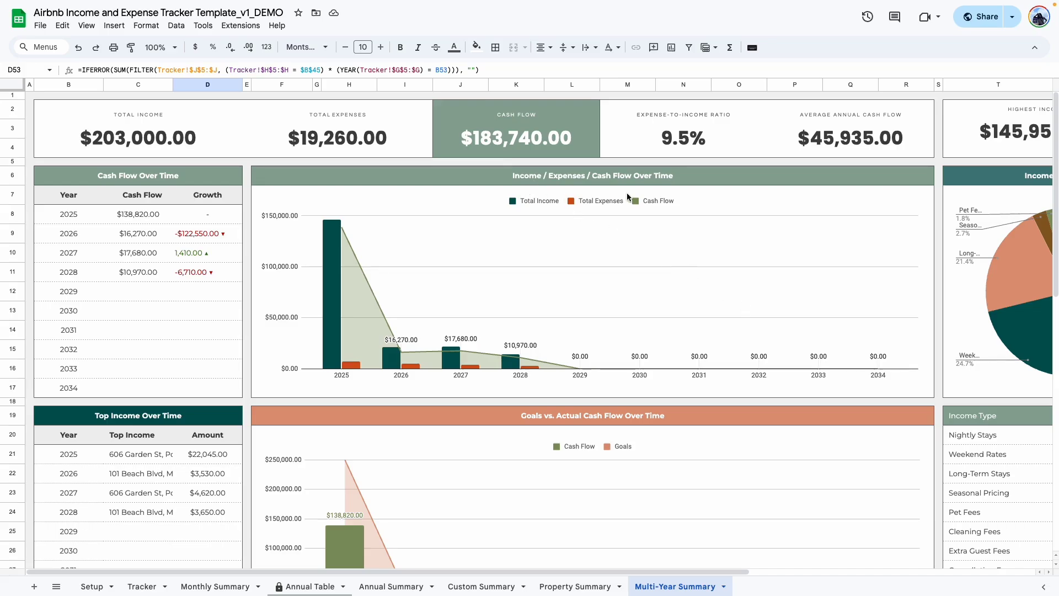
{"action": "scroll", "coordinate": [651, 230], "scroll_direction": "down", "scroll_amount": 5}
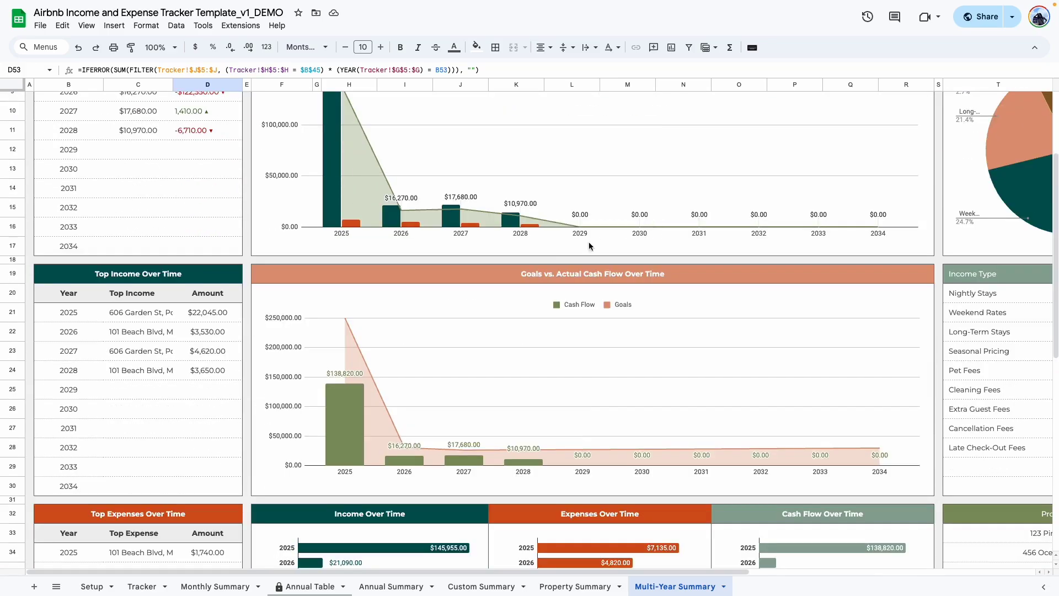
{"action": "scroll", "coordinate": [618, 273], "scroll_direction": "down", "scroll_amount": 5}
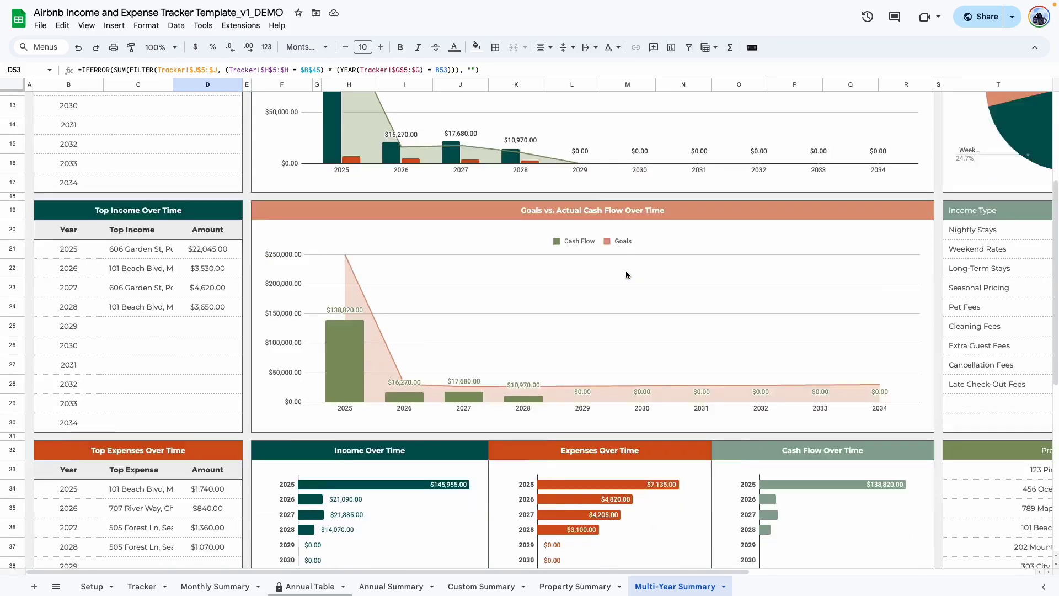
{"action": "scroll", "coordinate": [625, 273], "scroll_direction": "down", "scroll_amount": 5}
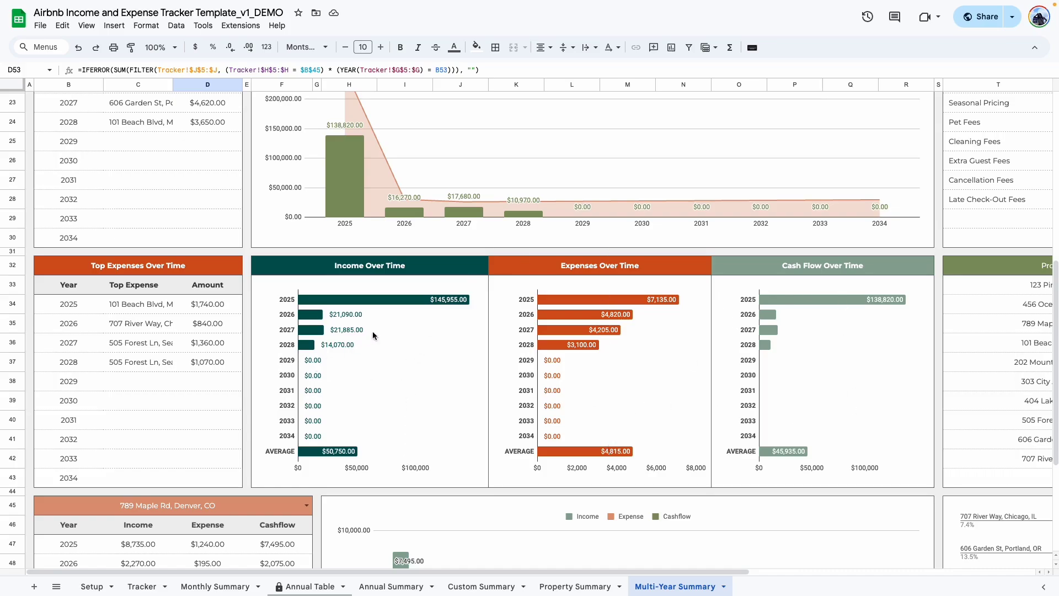
{"action": "scroll", "coordinate": [316, 313], "scroll_direction": "down", "scroll_amount": 1}
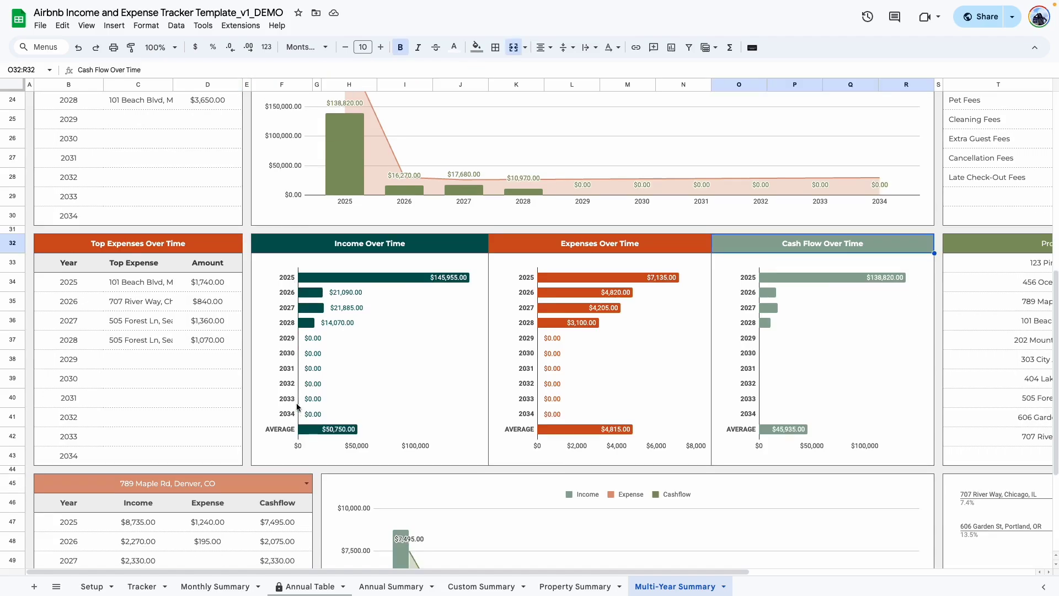
Step: Switch the Multi-Year Summary's yearly property breakdown to the Portland, OR property, the Chicago, IL property and one more listed property
{"action": "scroll", "coordinate": [323, 431], "scroll_direction": "down", "scroll_amount": 5}
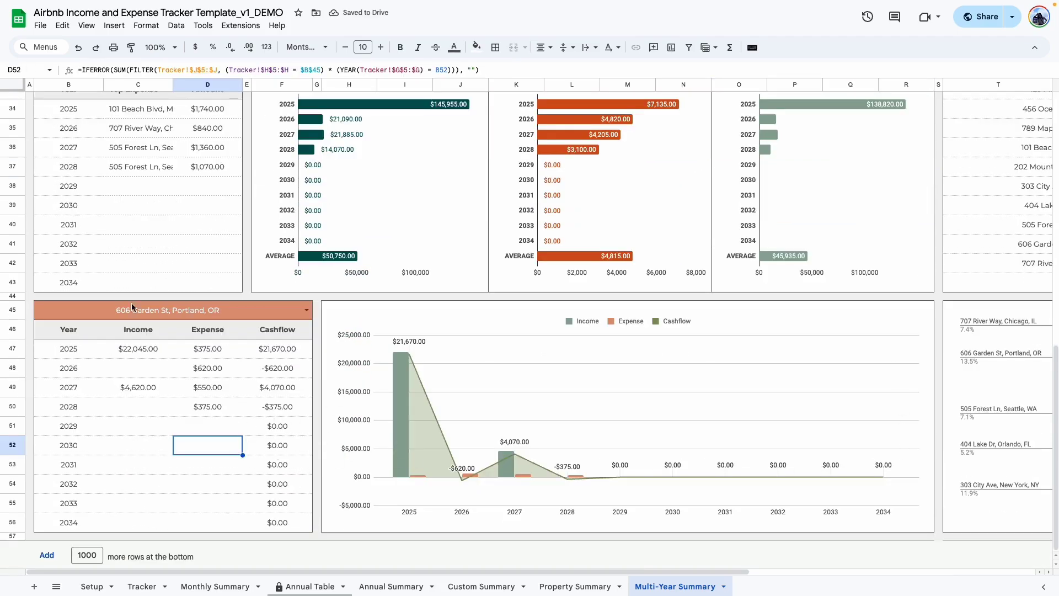
{"action": "key", "text": "ctrl+z"}
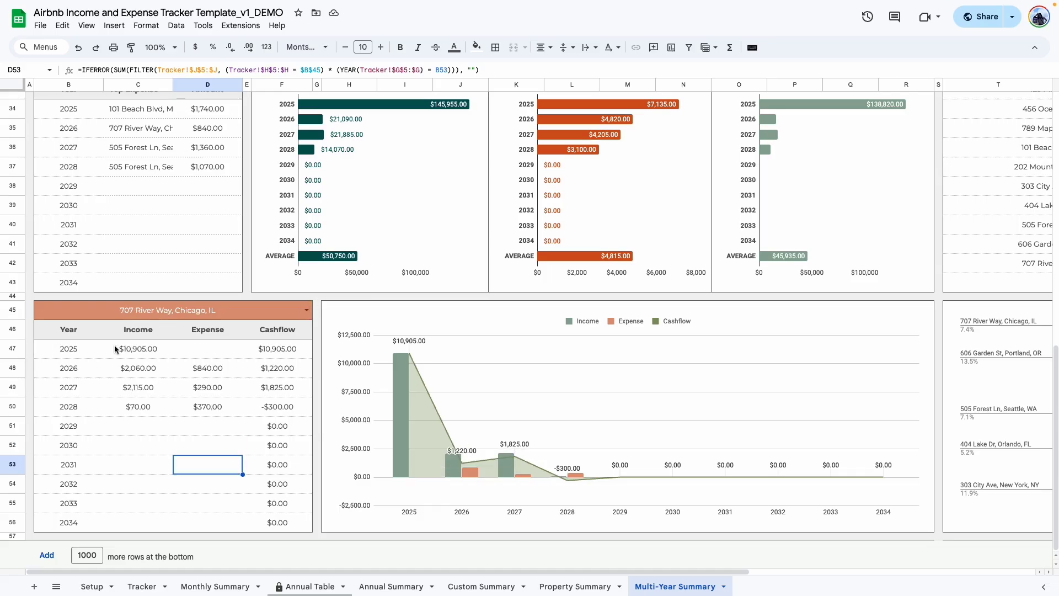
{"action": "left_click", "coordinate": [307, 310]}
{"action": "left_click", "coordinate": [80, 435]}
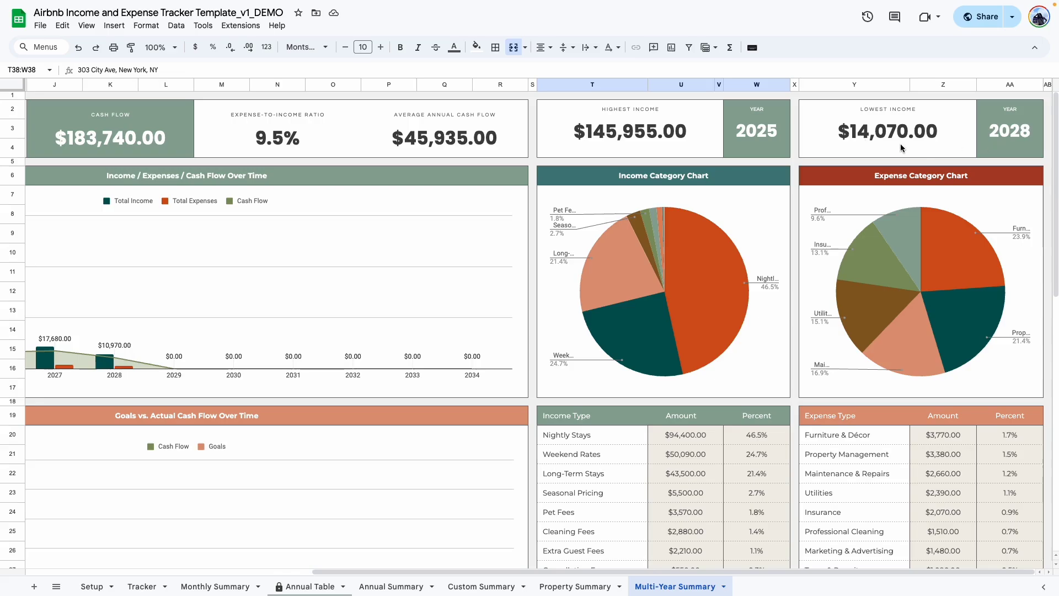
Step: Examine the Multi-Year Summary's highest and lowest income years, income and expense category breakdowns, and the cash flow, income and expense per property
{"action": "scroll", "coordinate": [835, 144], "scroll_direction": "down", "scroll_amount": 1}
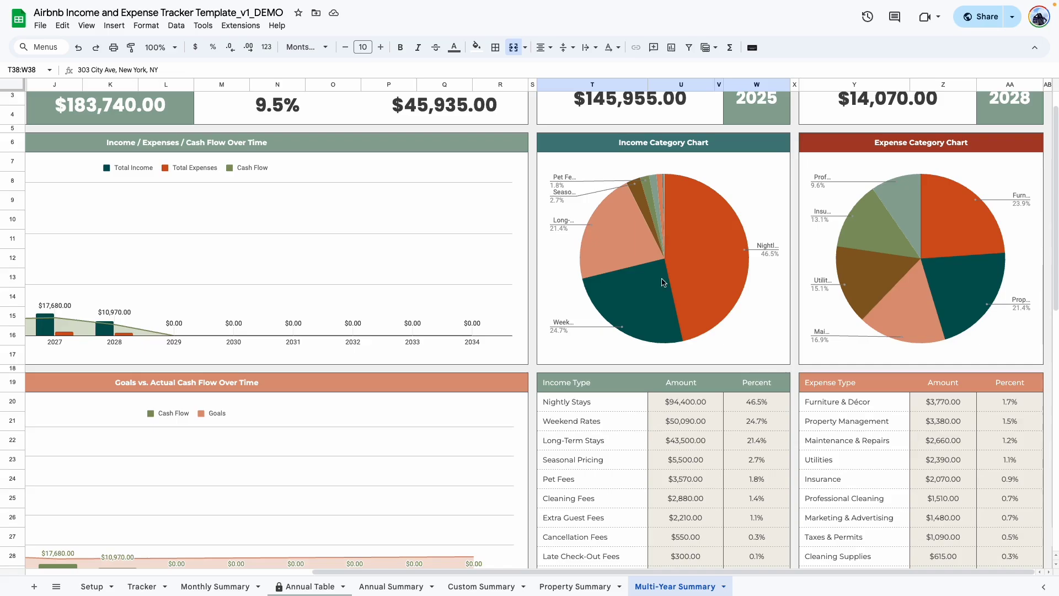
{"action": "scroll", "coordinate": [662, 283], "scroll_direction": "down", "scroll_amount": 3}
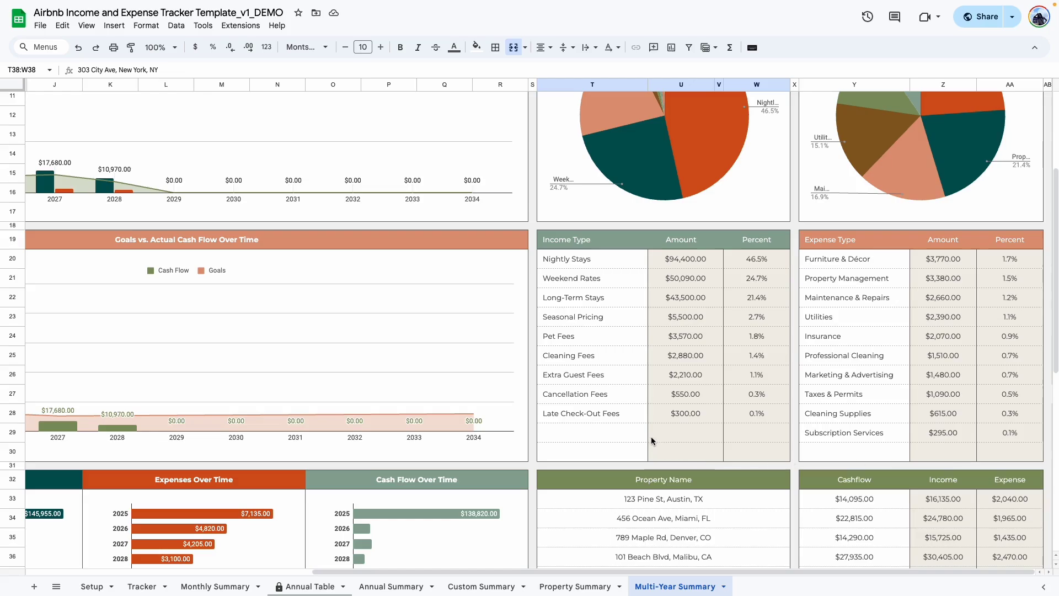
{"action": "scroll", "coordinate": [641, 402], "scroll_direction": "down", "scroll_amount": 5}
{"action": "key", "text": "Down"}
{"action": "key", "text": "Down"}
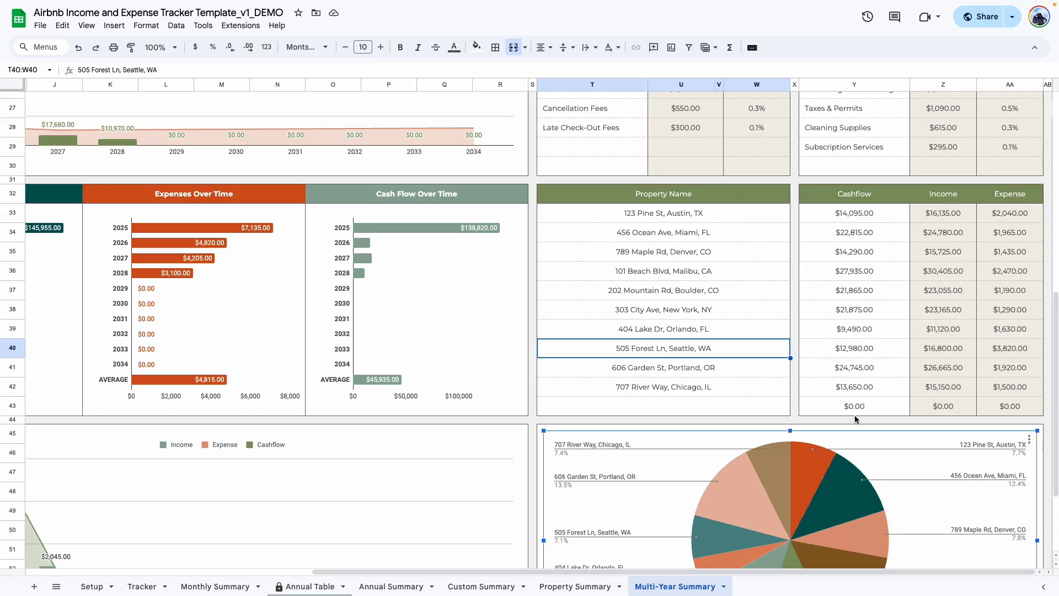
{"action": "scroll", "coordinate": [855, 415], "scroll_direction": "down", "scroll_amount": 2}
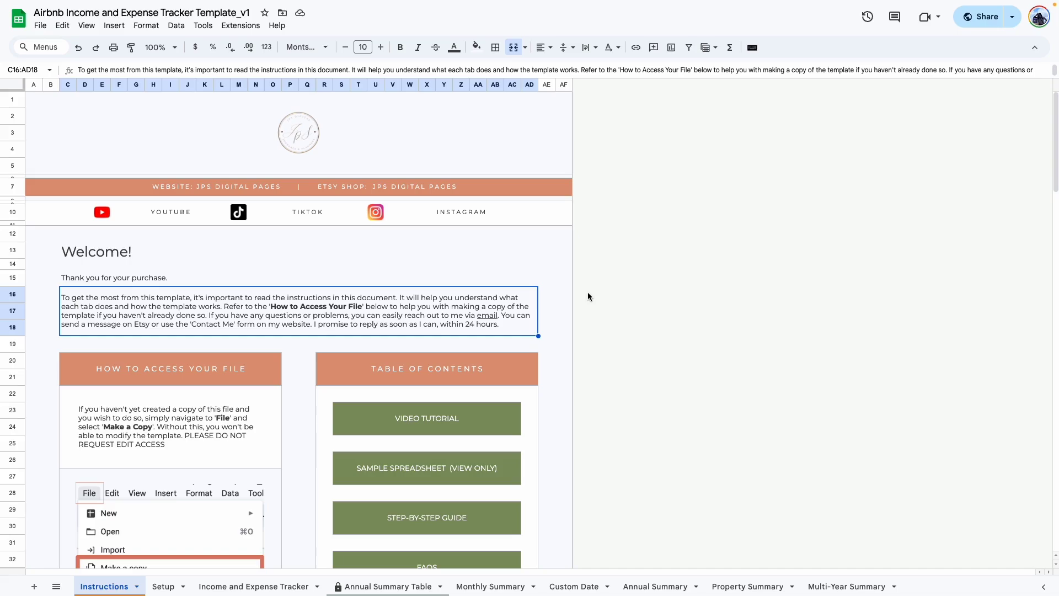
Step: Review the blank template's Instructions sheet, covering the welcome text, file access guide and table of contents
{"action": "scroll", "coordinate": [587, 298], "scroll_direction": "down", "scroll_amount": 1}
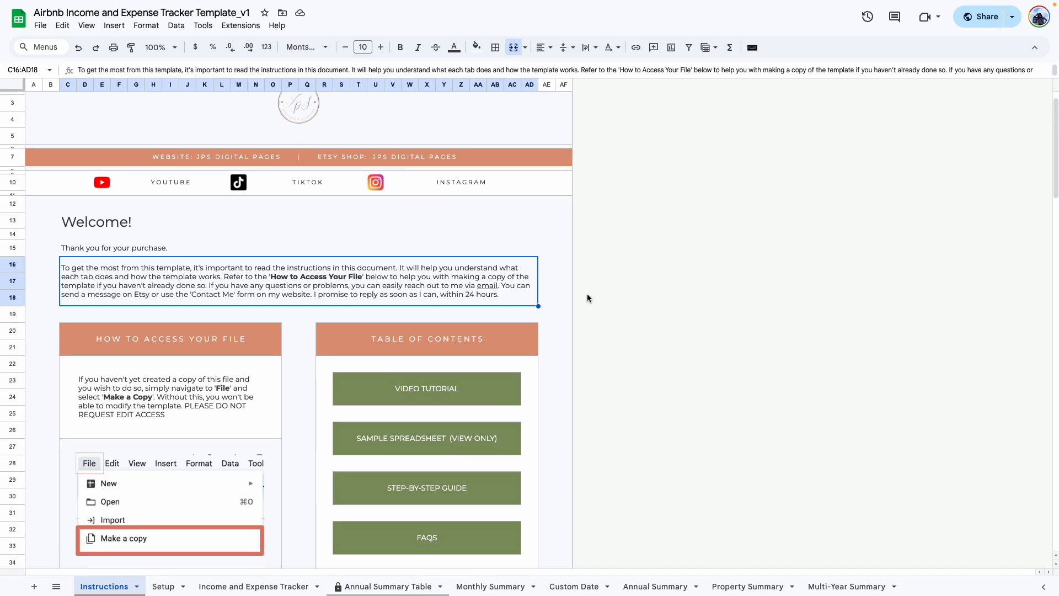